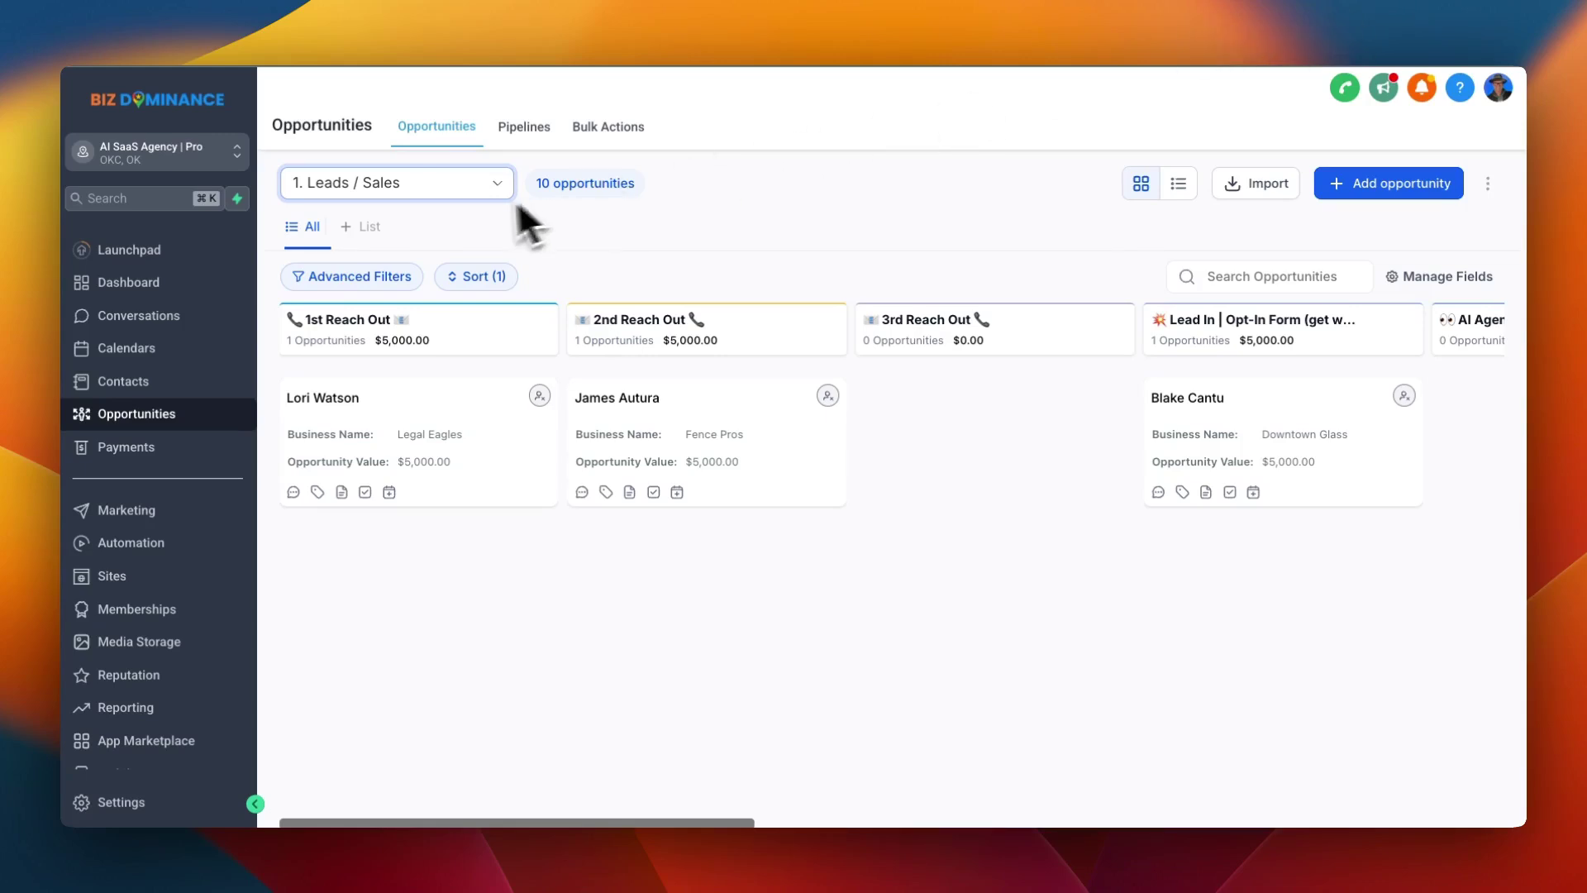
Check the pipeline list, stay on Leads / Sales, and scroll across its early stages
{"action": "left_click", "coordinate": [448, 181]}
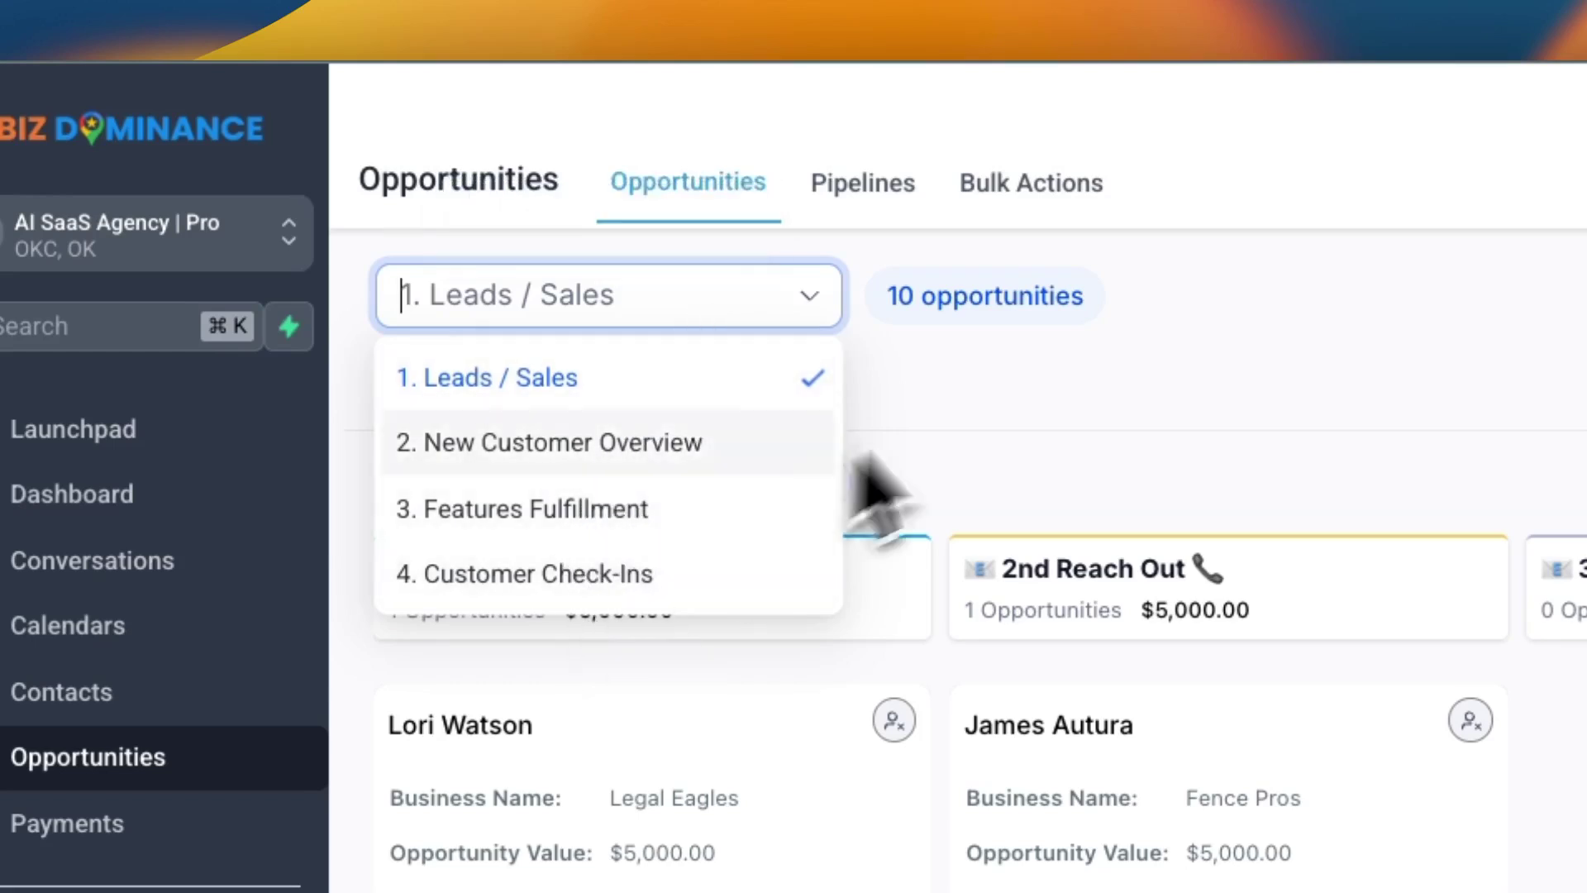
{"action": "left_click", "coordinate": [1025, 421]}
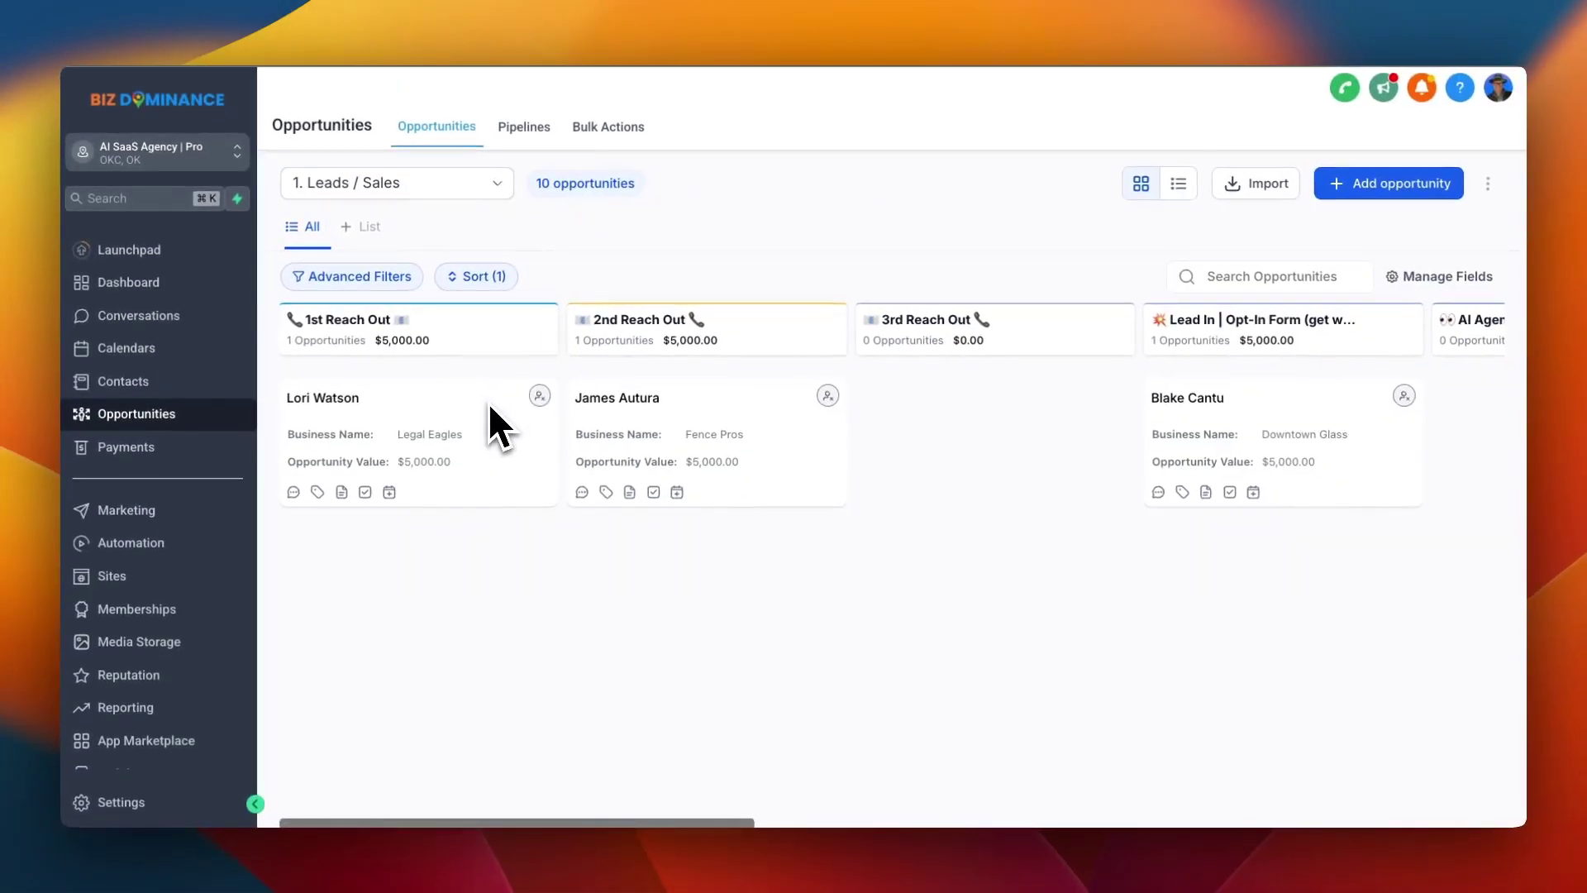
{"action": "scroll", "coordinate": [489, 405], "scroll_direction": "right", "scroll_amount": 2}
{"action": "scroll", "coordinate": [489, 405], "scroll_direction": "left", "scroll_amount": 2}
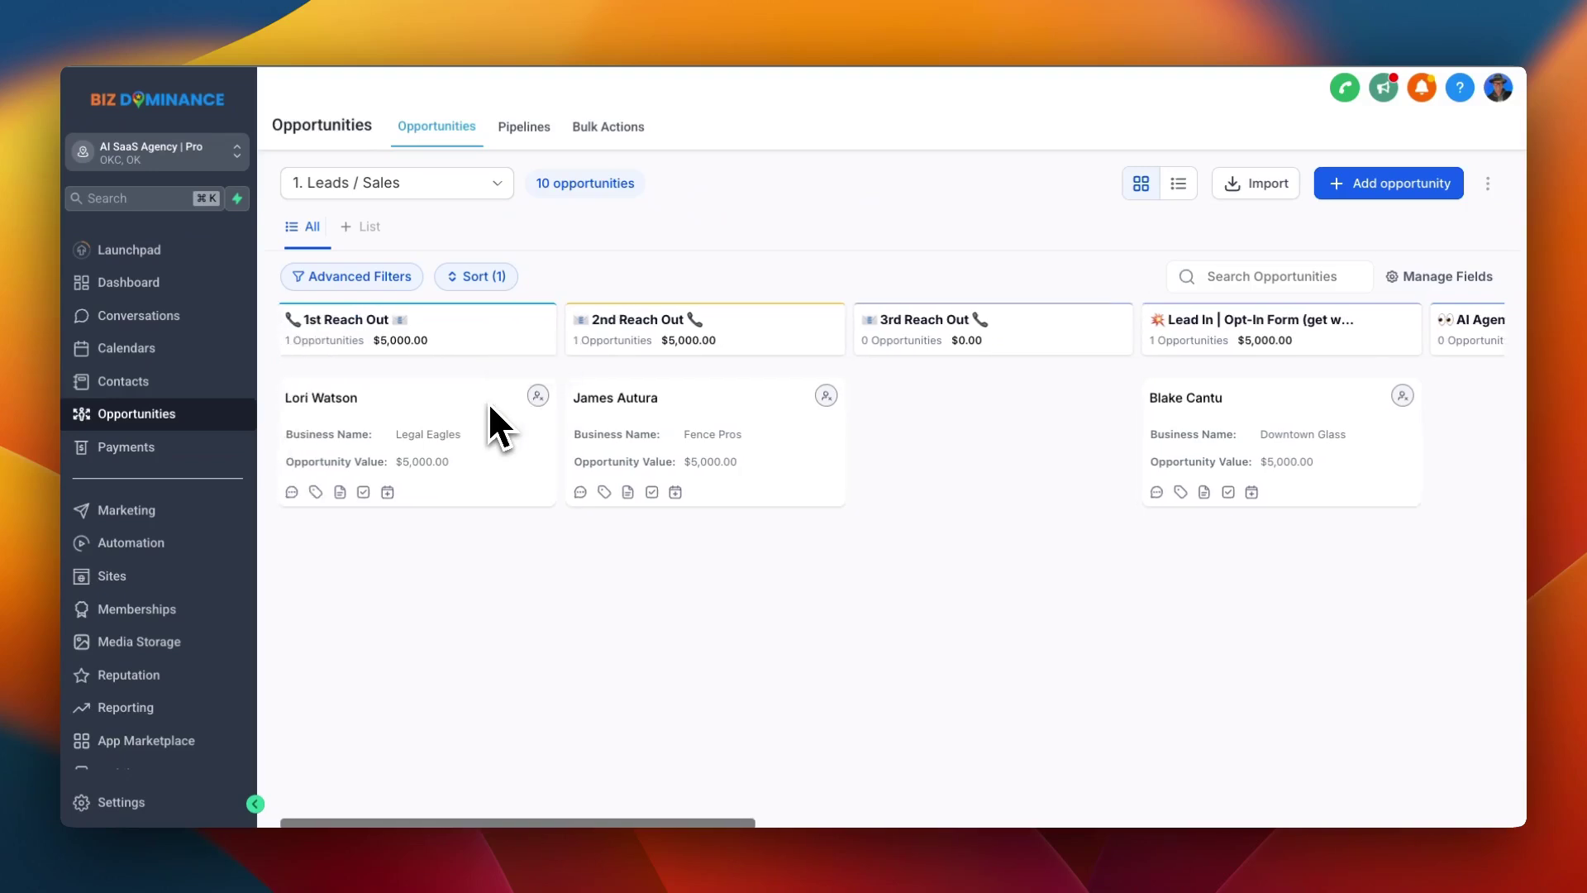
{"action": "scroll", "coordinate": [487, 401], "scroll_direction": "right", "scroll_amount": 5}
{"action": "scroll", "coordinate": [593, 375], "scroll_direction": "right", "scroll_amount": 9}
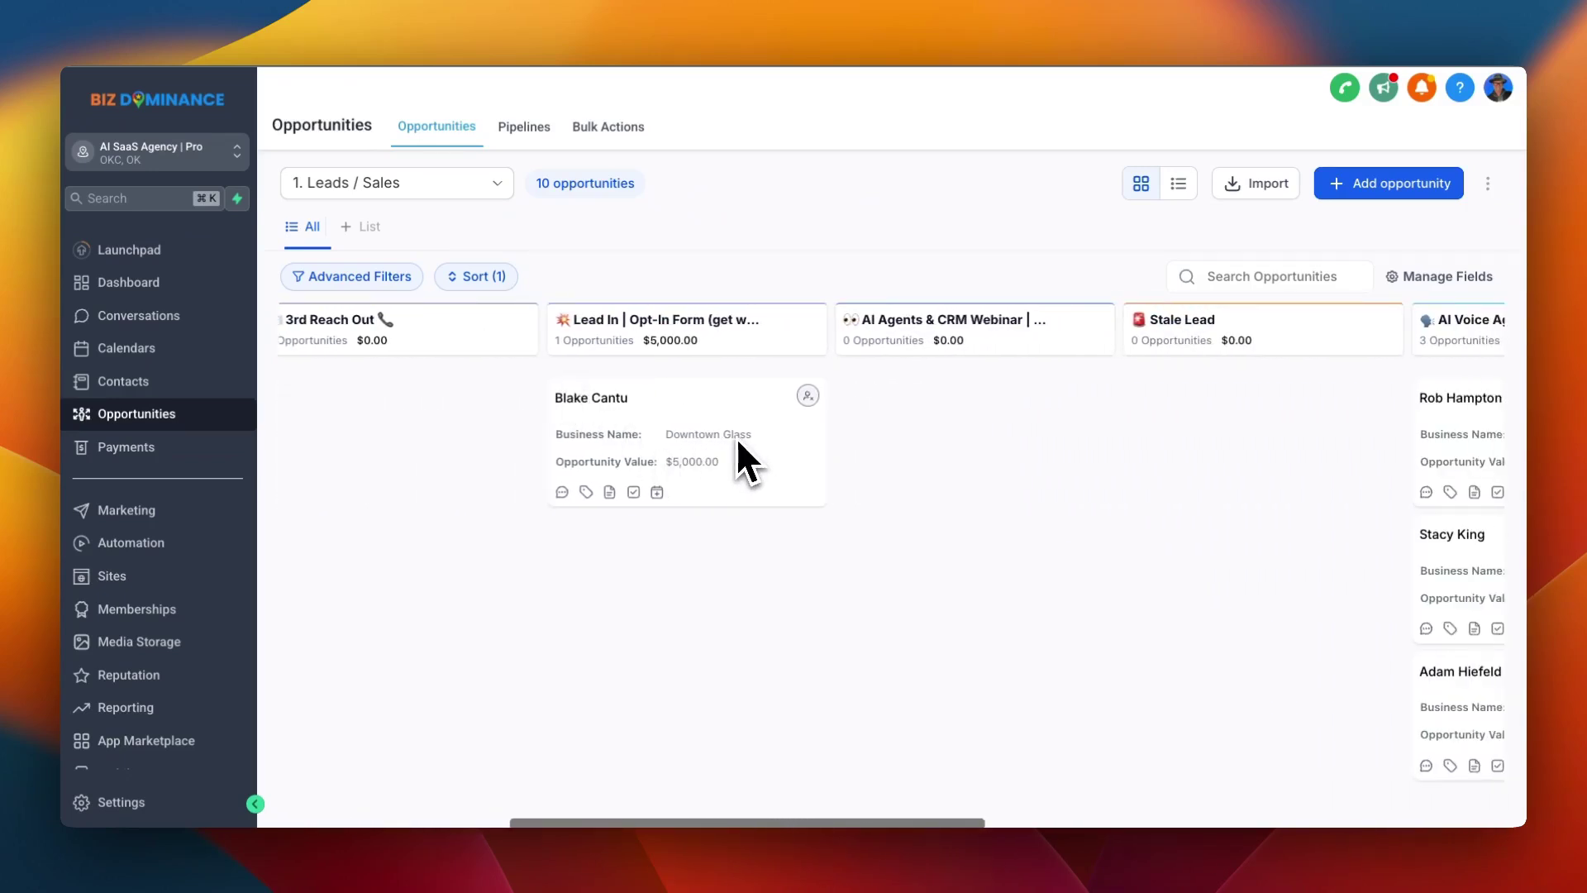
{"action": "scroll", "coordinate": [735, 436], "scroll_direction": "right", "scroll_amount": 18}
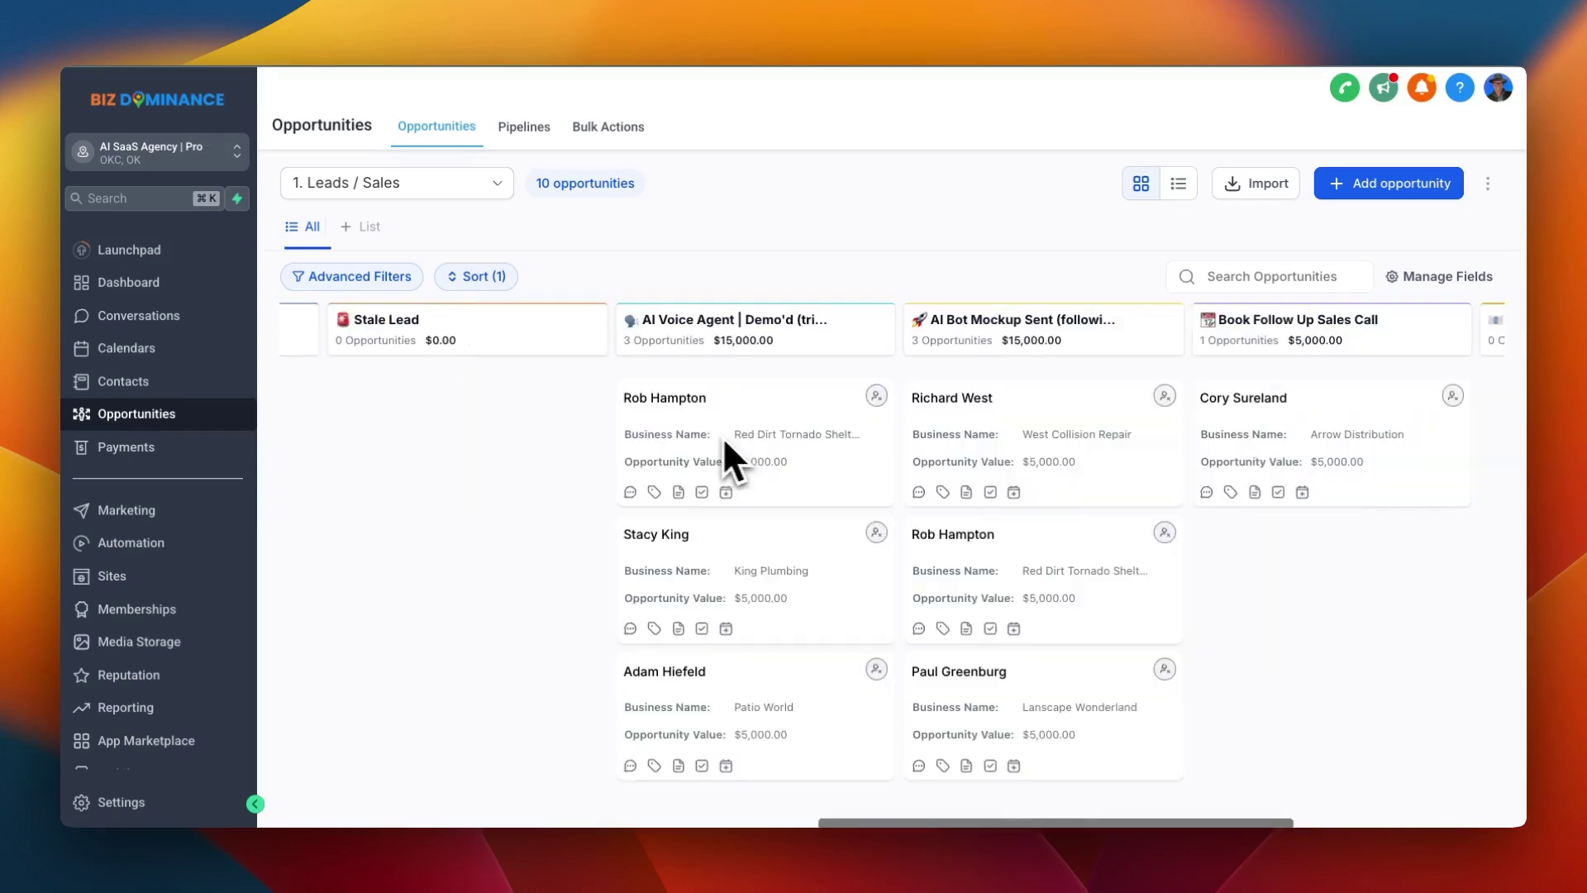
Scroll the Leads / Sales board through to No-Show and bring up the pipeline list
{"action": "scroll", "coordinate": [807, 502], "scroll_direction": "down", "scroll_amount": 1}
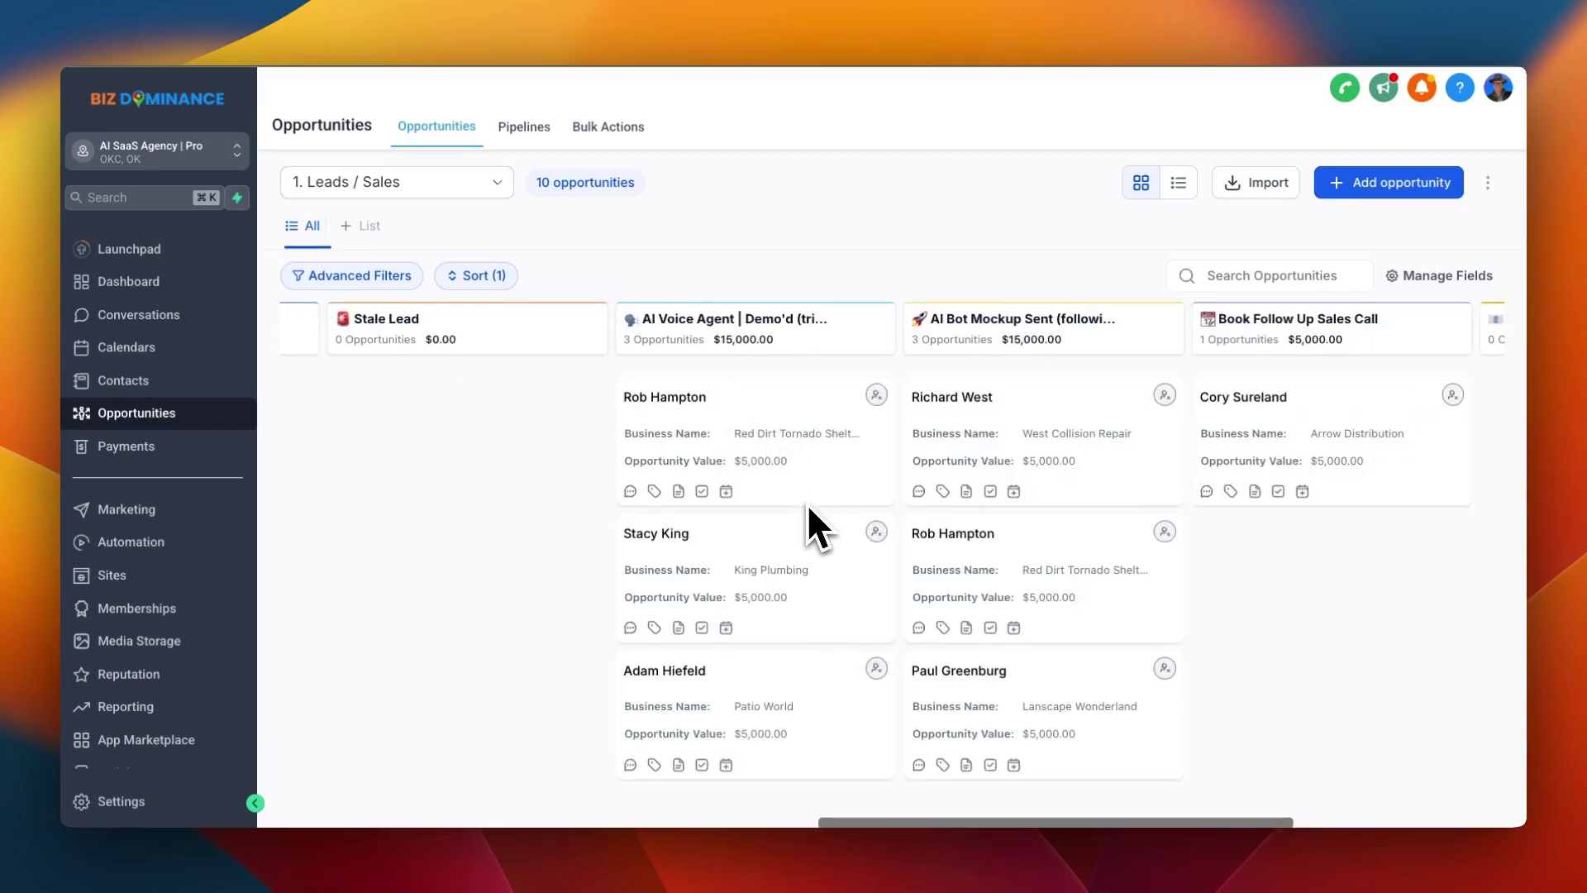
{"action": "scroll", "coordinate": [762, 595], "scroll_direction": "up", "scroll_amount": 1}
{"action": "scroll", "coordinate": [810, 446], "scroll_direction": "right", "scroll_amount": 6}
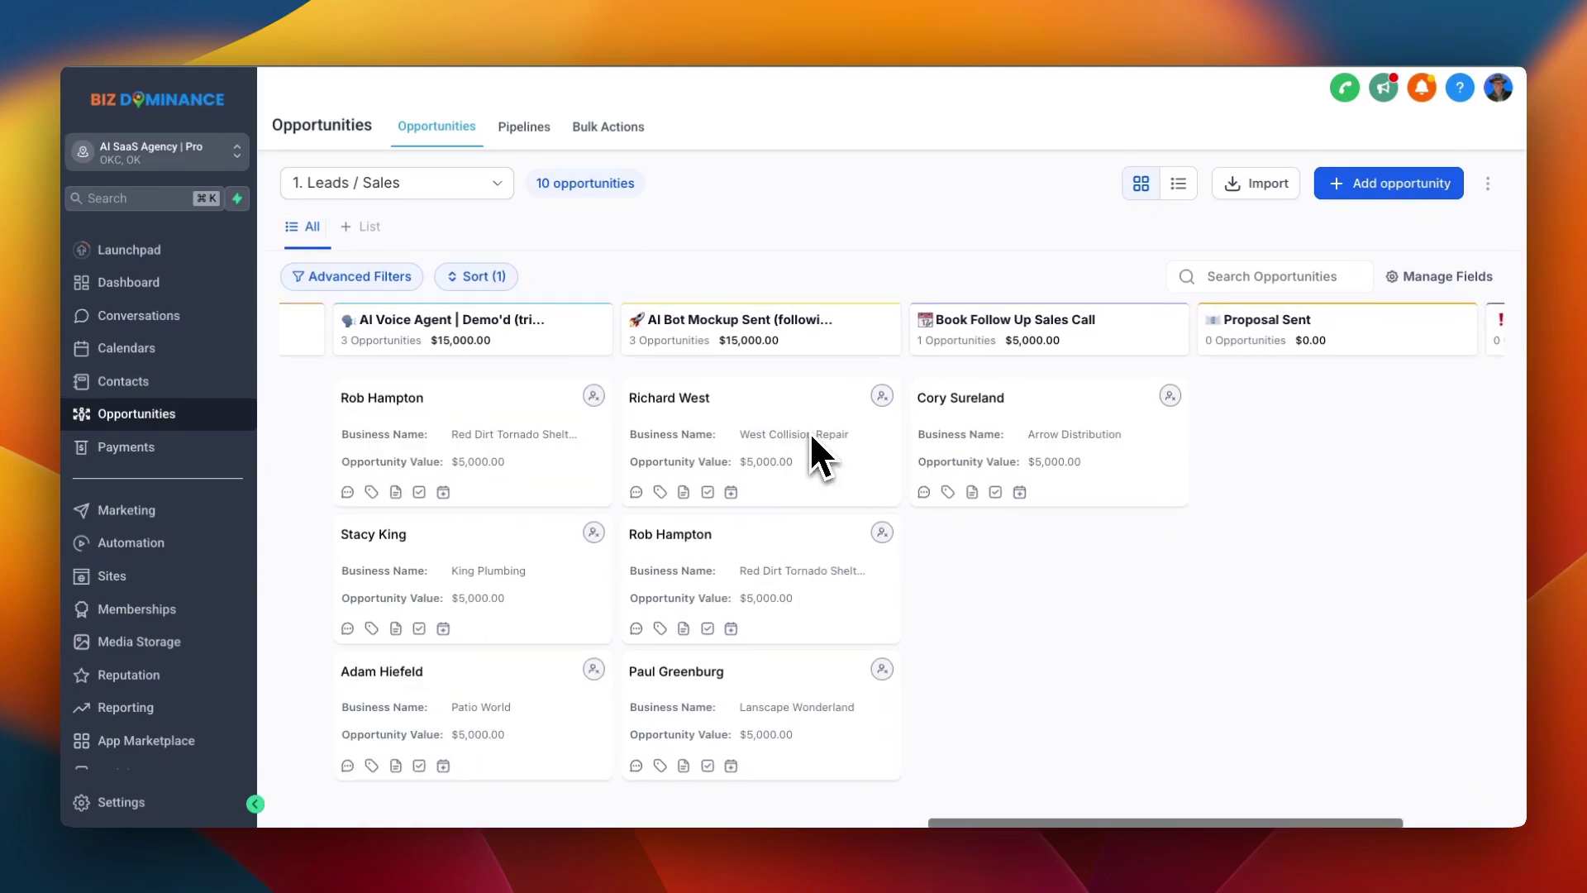
{"action": "scroll", "coordinate": [809, 431], "scroll_direction": "right", "scroll_amount": 5}
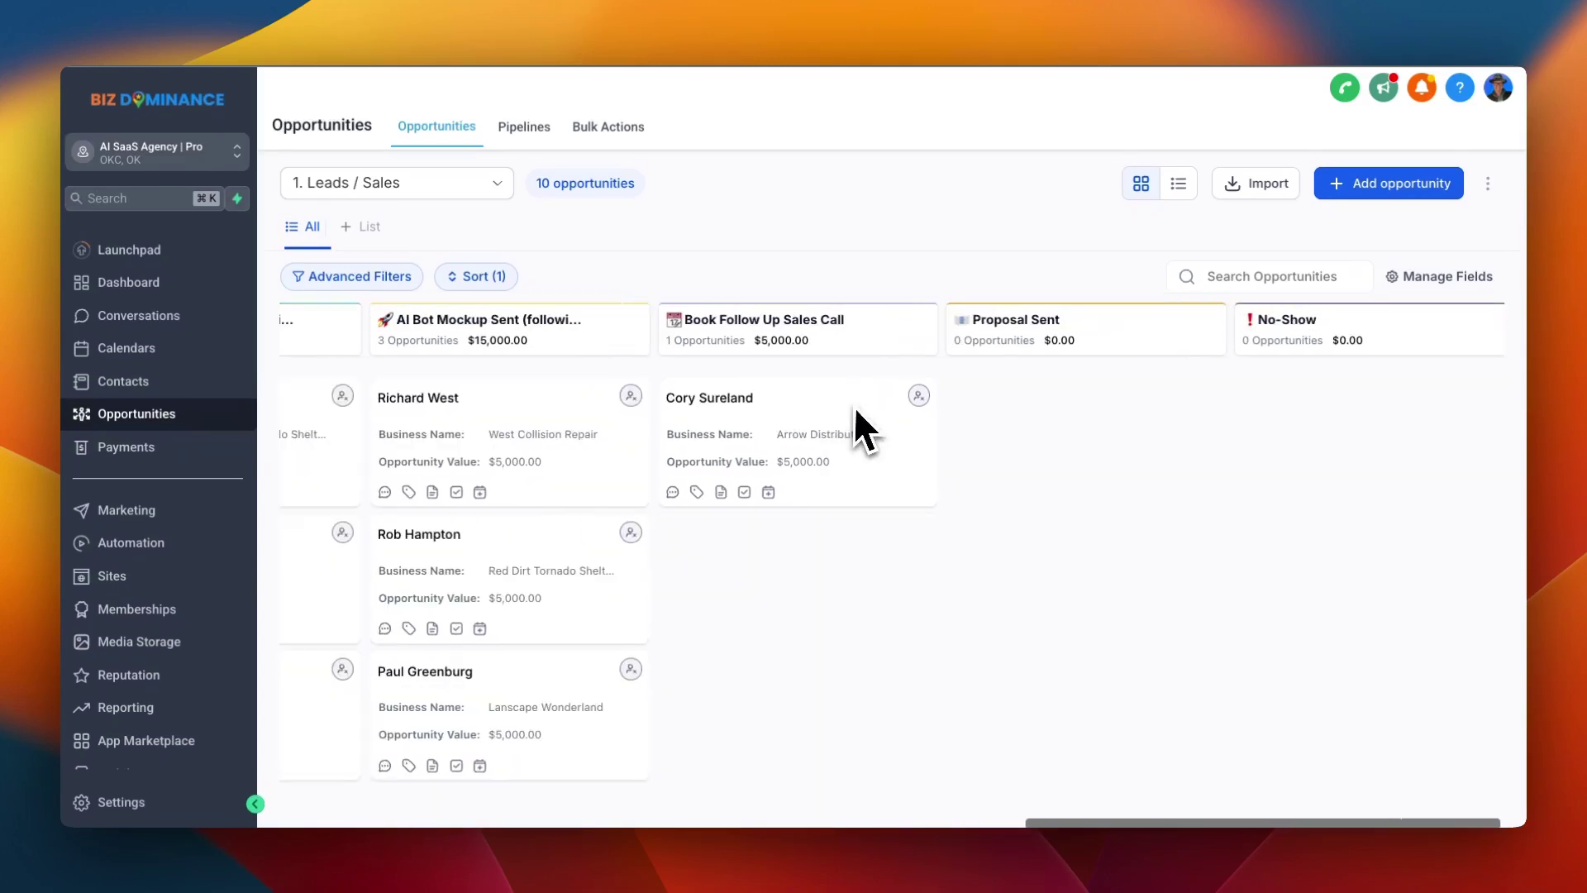
{"action": "left_click", "coordinate": [479, 209]}
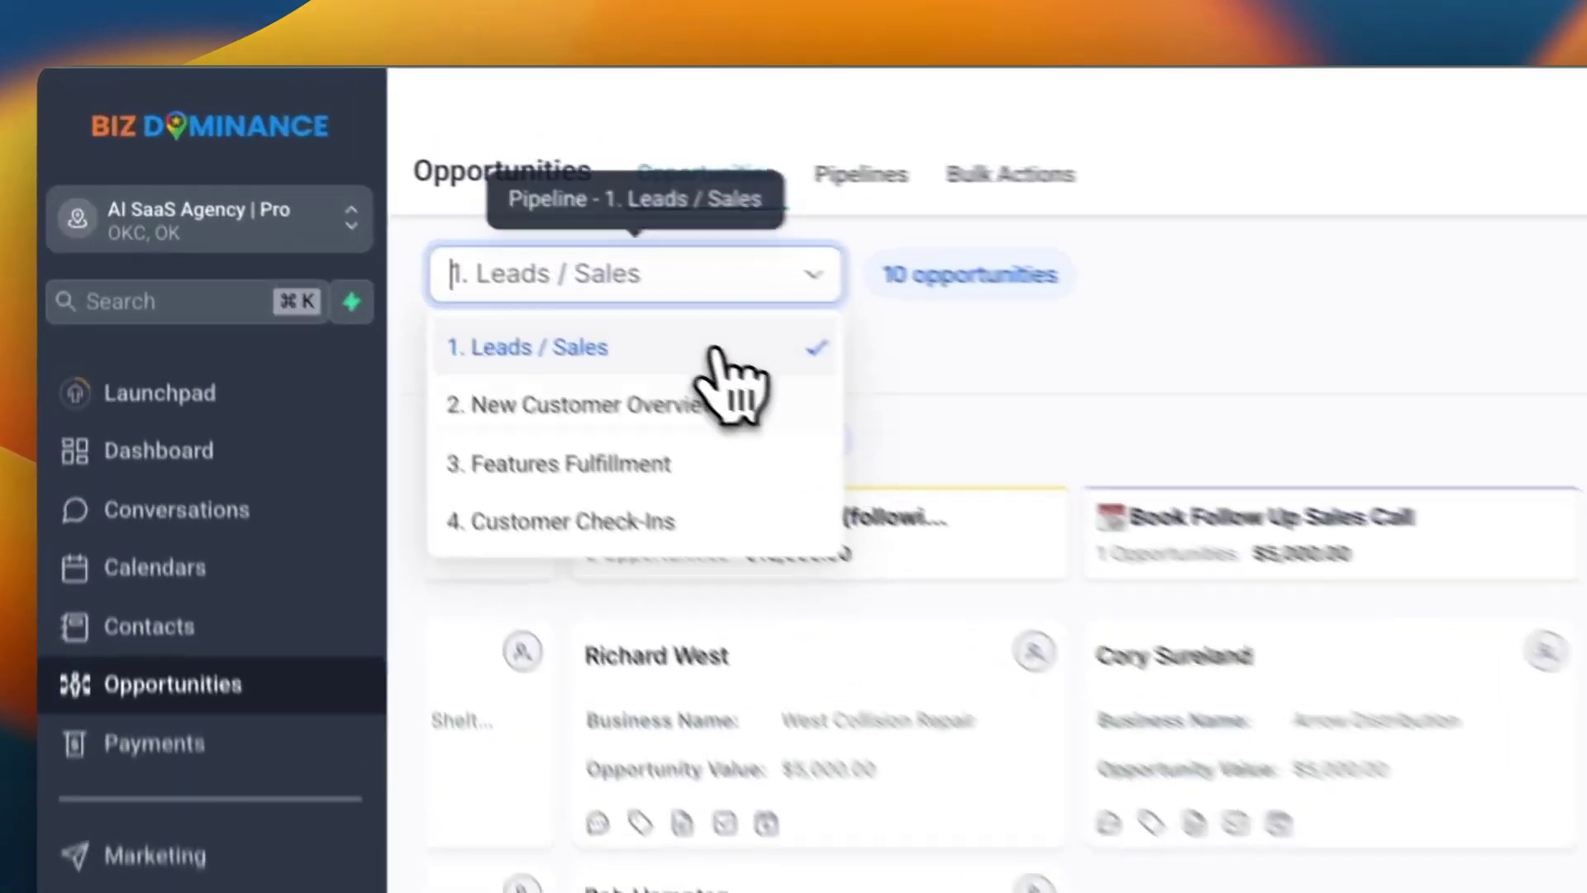
Switch to the 2. New Customer Overview pipeline and scroll across all its onboarding columns
{"action": "left_click", "coordinate": [450, 256]}
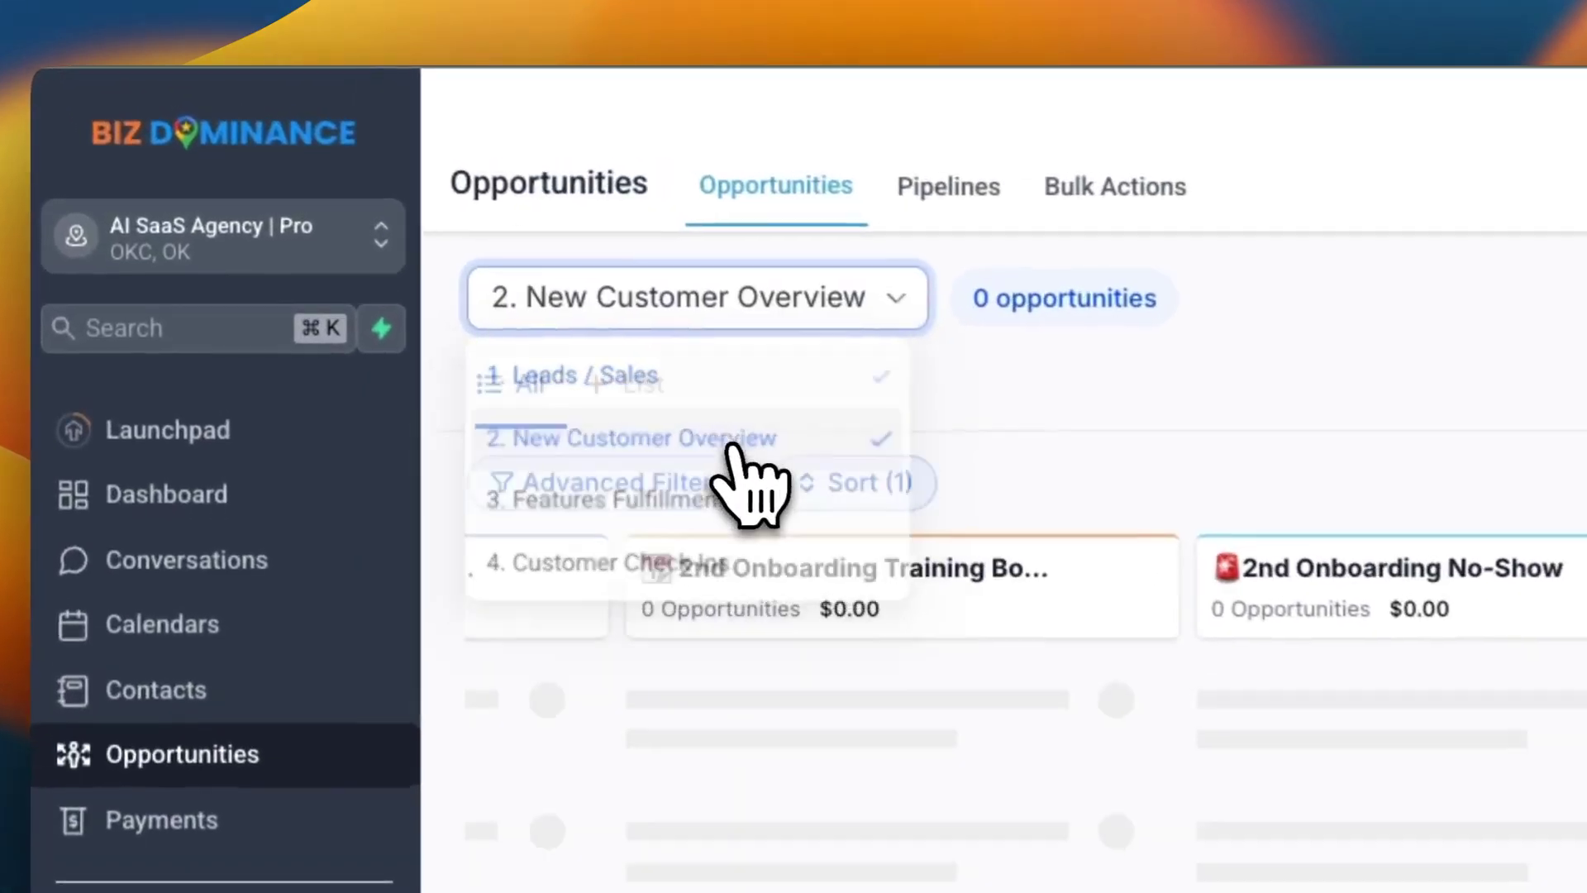
{"action": "scroll", "coordinate": [479, 345], "scroll_direction": "left", "scroll_amount": 15}
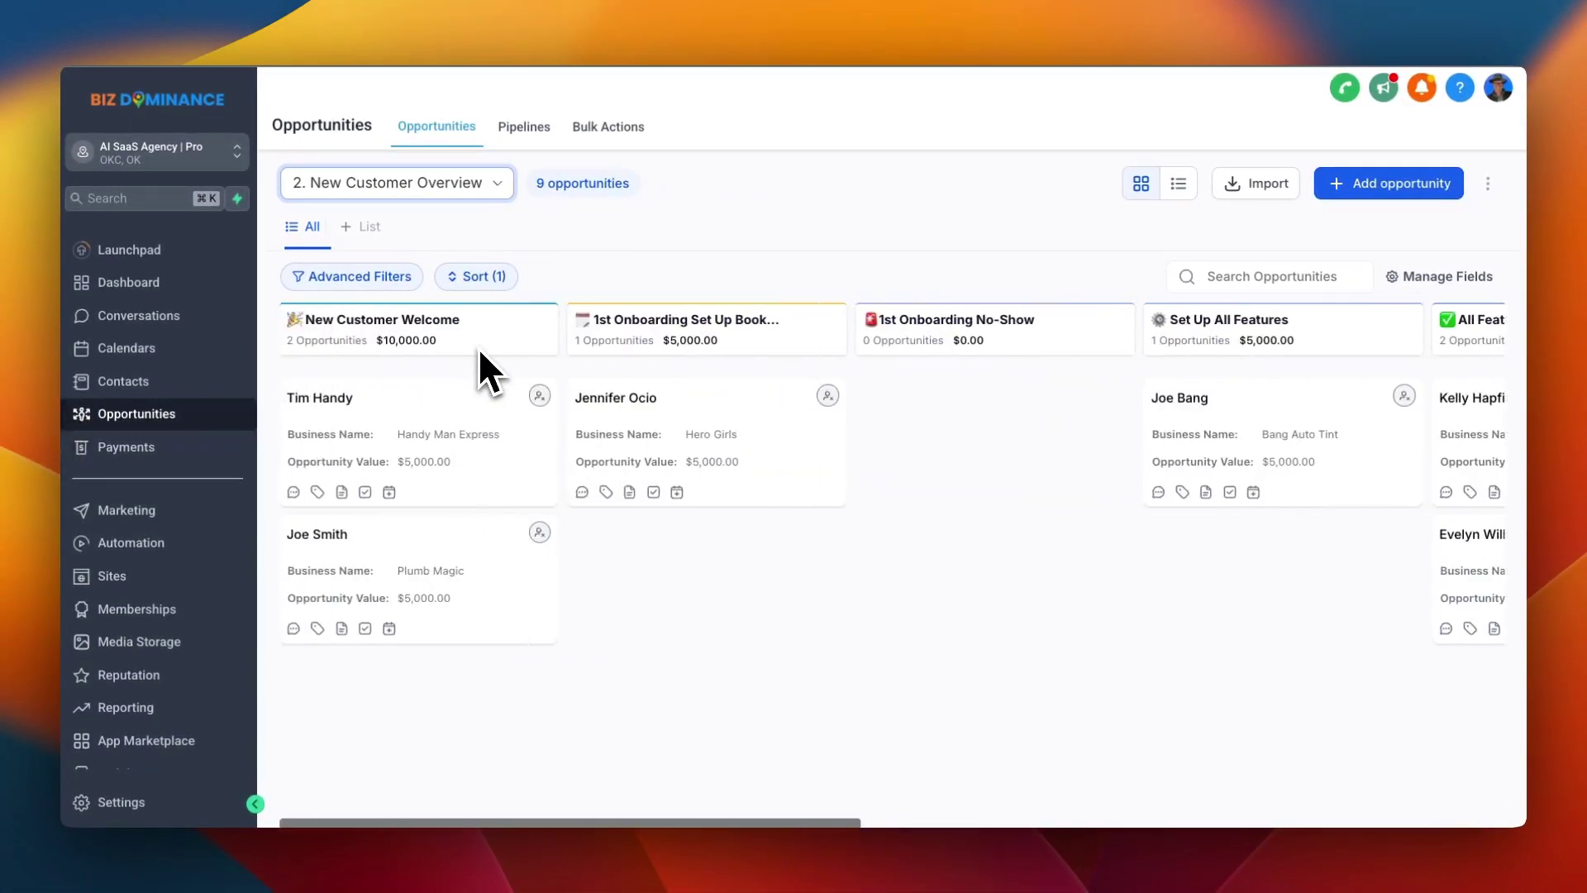
{"action": "scroll", "coordinate": [462, 388], "scroll_direction": "right", "scroll_amount": 1}
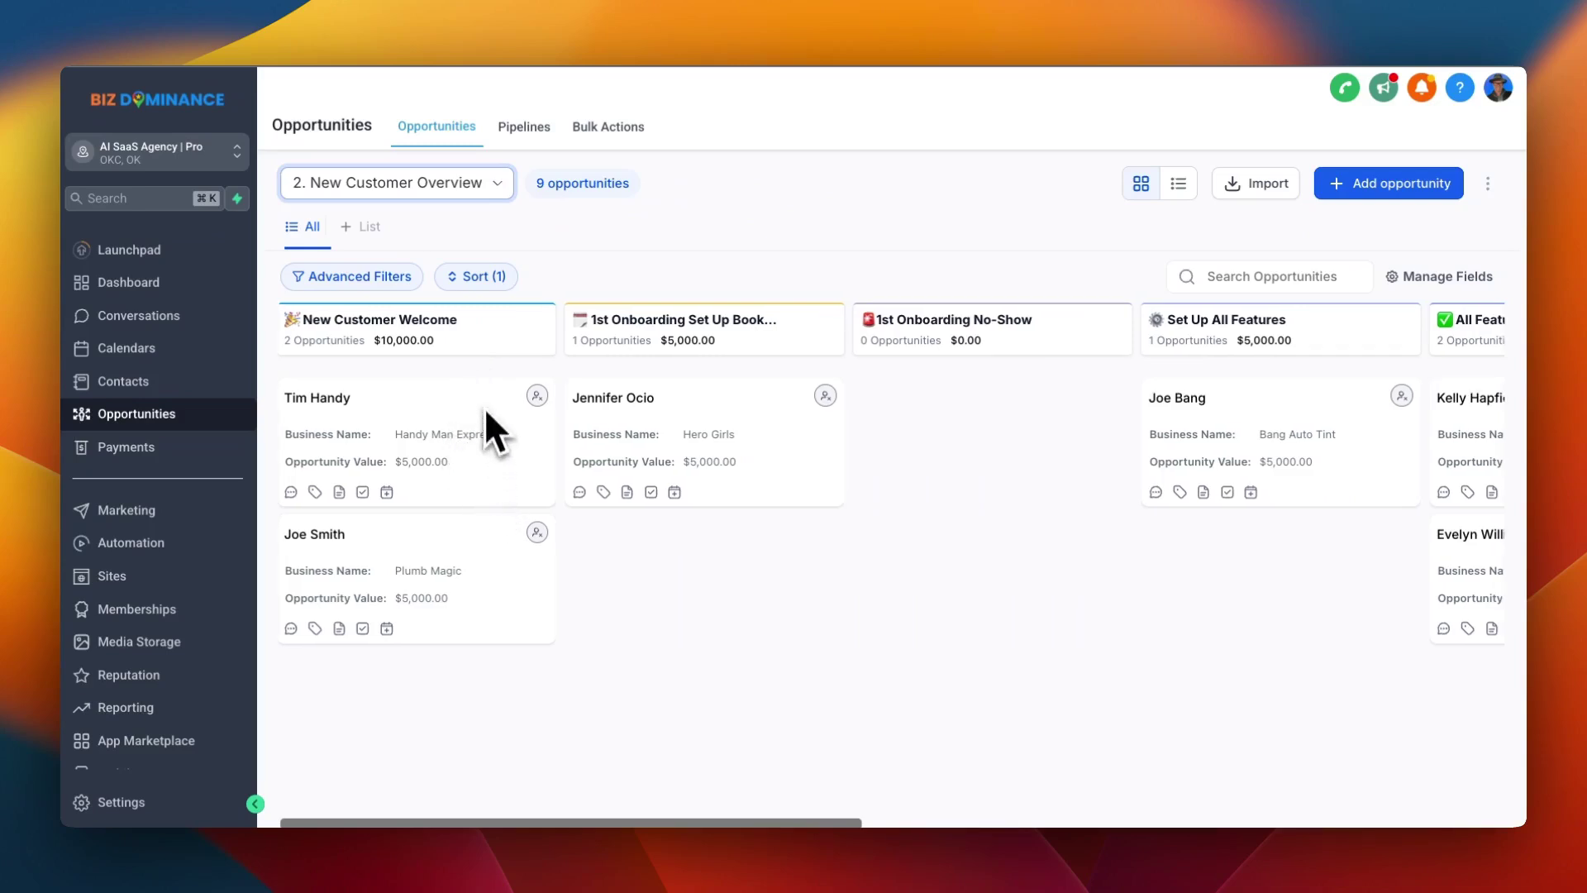
{"action": "scroll", "coordinate": [512, 508], "scroll_direction": "right", "scroll_amount": 5}
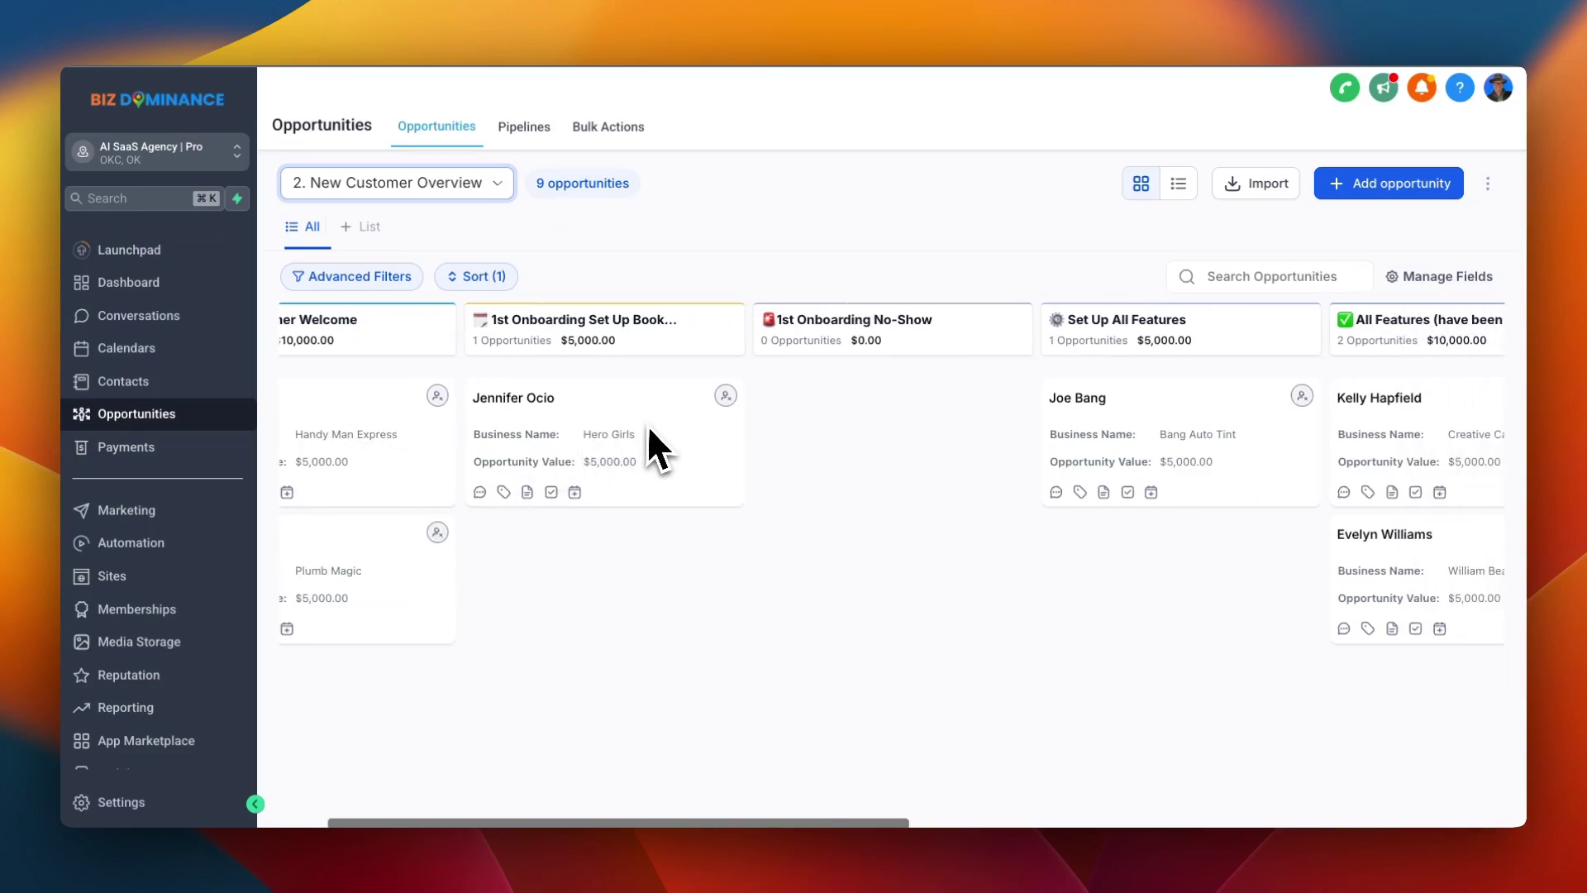
{"action": "scroll", "coordinate": [661, 434], "scroll_direction": "right", "scroll_amount": 3}
{"action": "scroll", "coordinate": [673, 446], "scroll_direction": "right", "scroll_amount": 1}
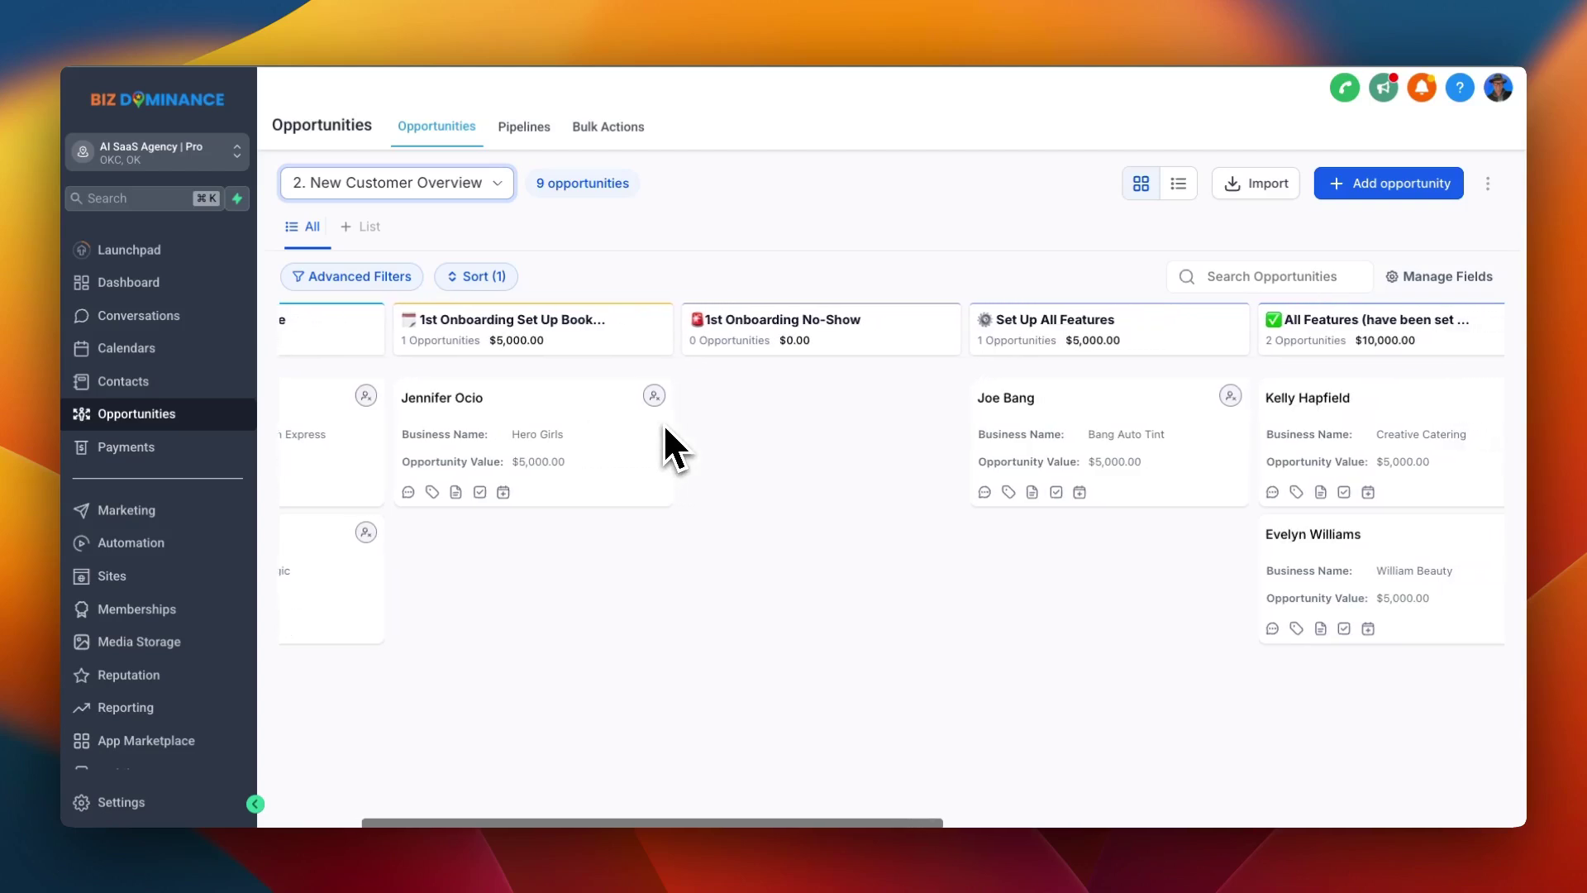
{"action": "scroll", "coordinate": [666, 430], "scroll_direction": "right", "scroll_amount": 5}
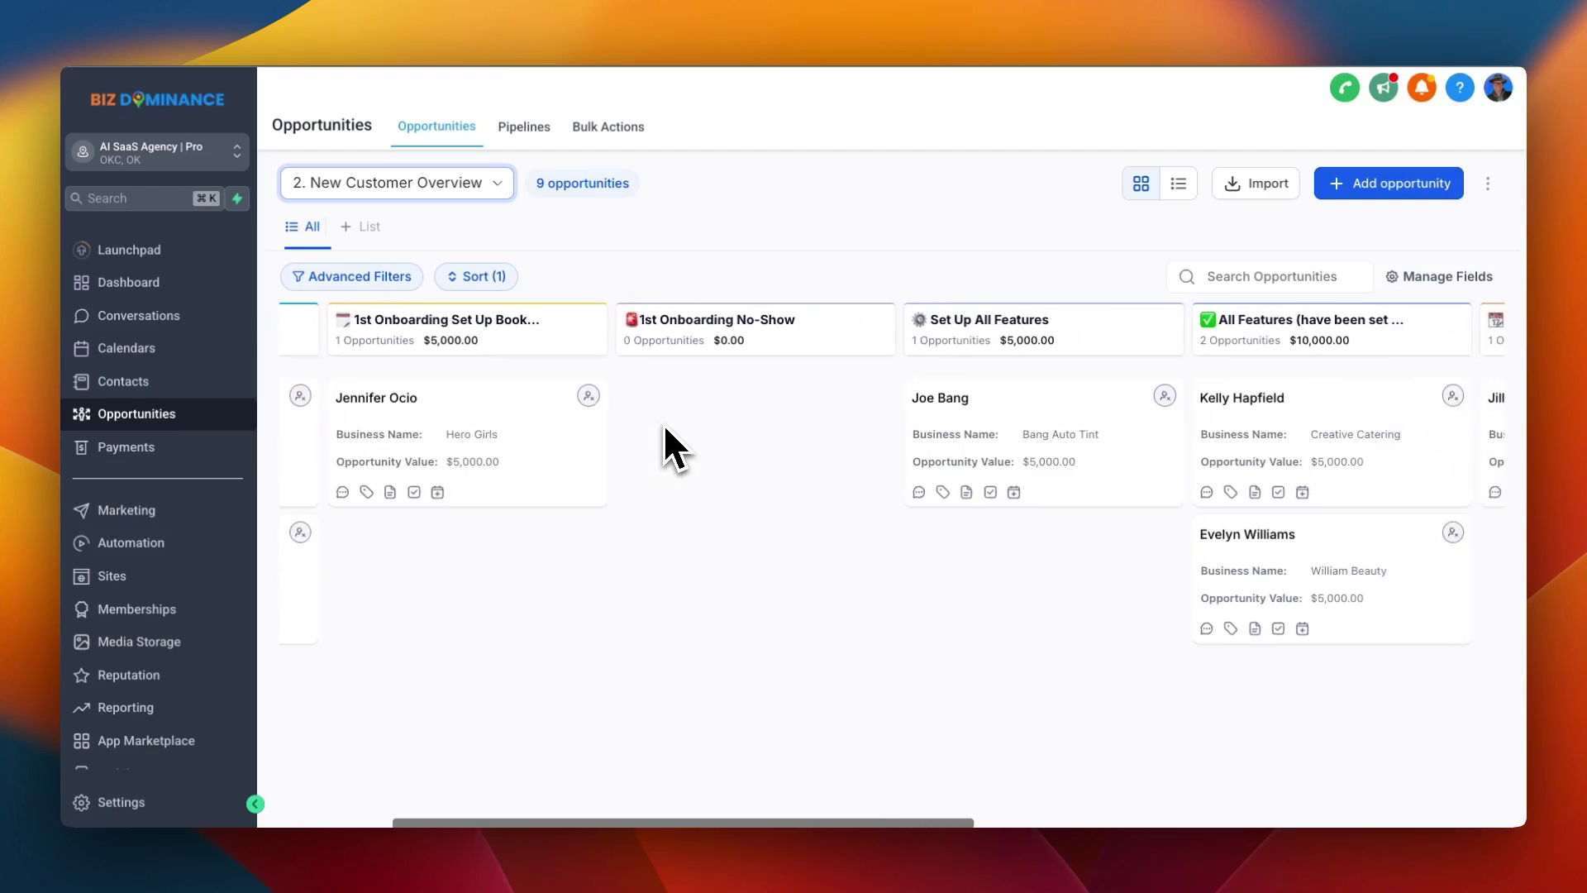
{"action": "scroll", "coordinate": [665, 430], "scroll_direction": "right", "scroll_amount": 15}
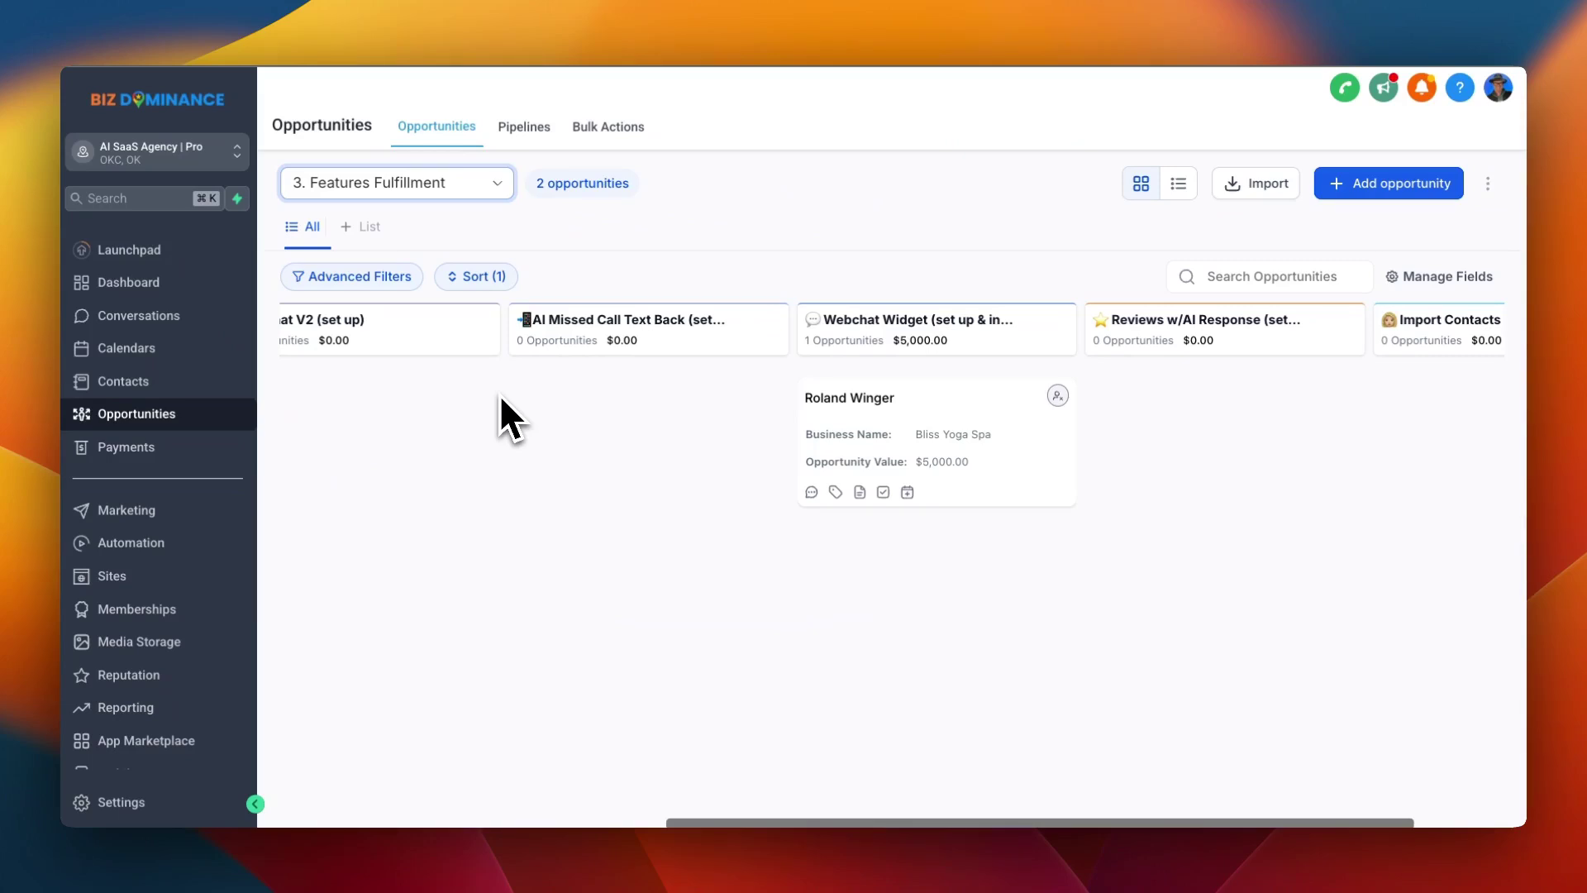
Pick up the Bang Auto Tint card to reveal the outcome targets and show moving it toward WON
{"action": "scroll", "coordinate": [501, 400], "scroll_direction": "left", "scroll_amount": 5}
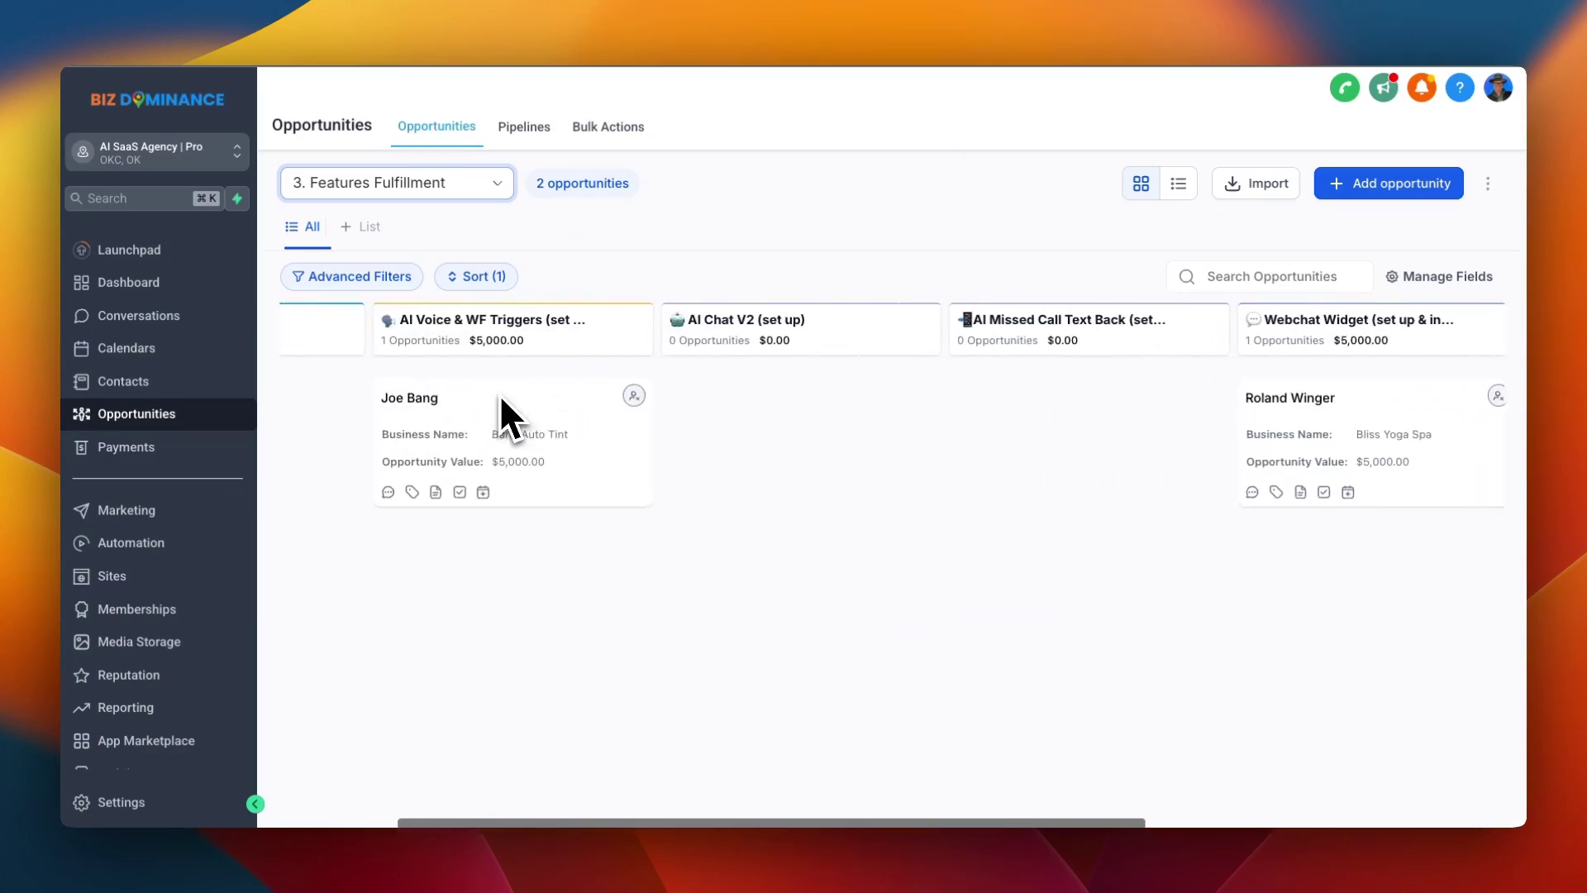
{"action": "scroll", "coordinate": [499, 394], "scroll_direction": "left", "scroll_amount": 3}
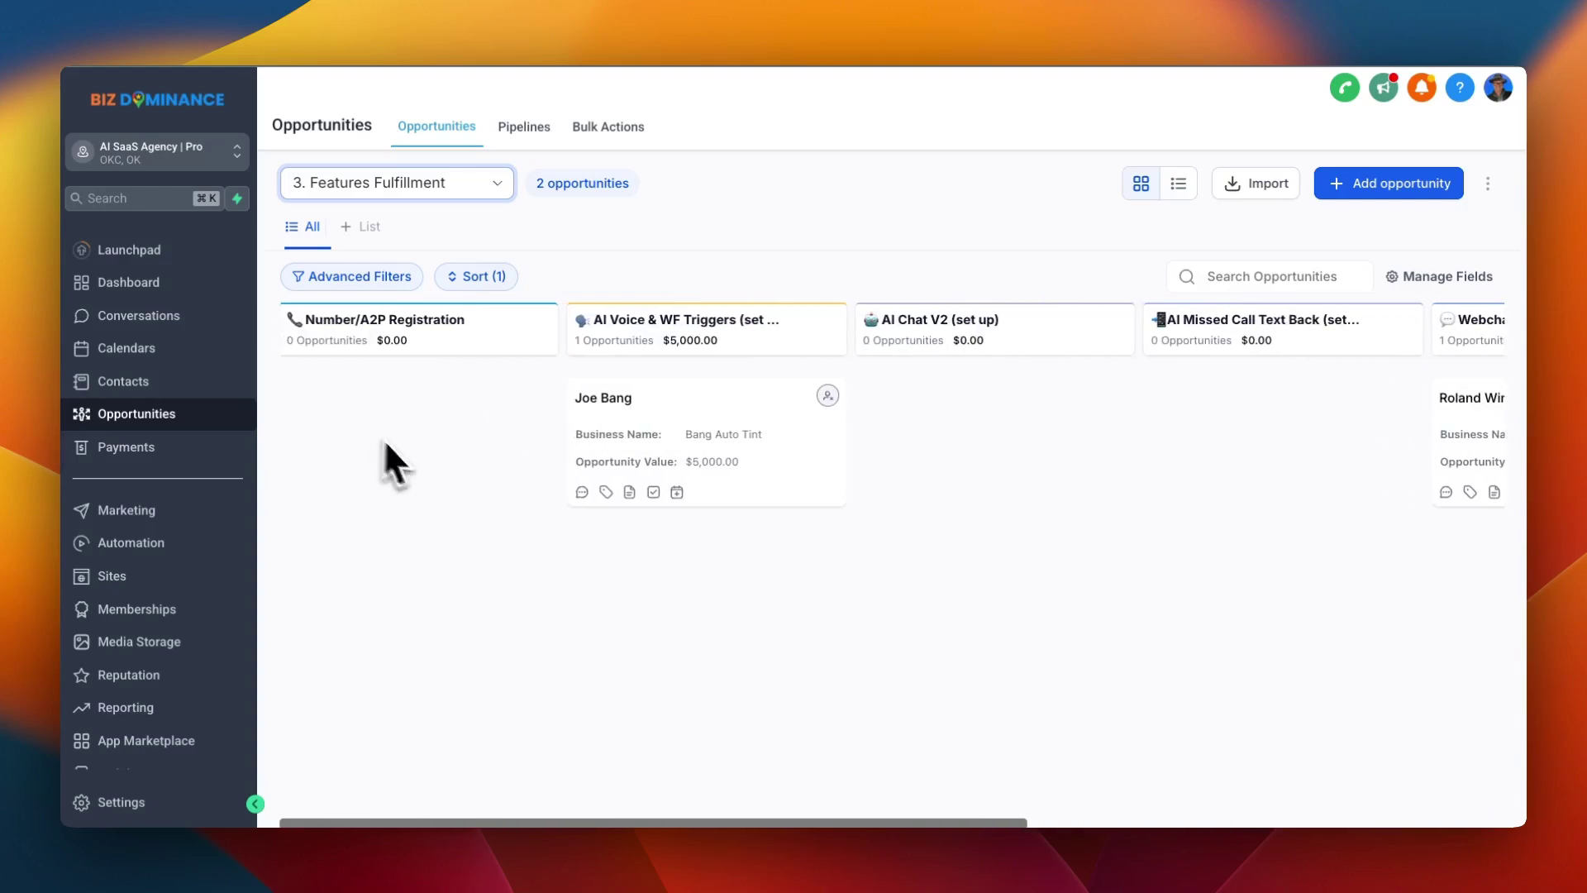
{"action": "left_click_drag", "start_coordinate": [659, 418], "coordinate": [656, 425]}
{"action": "scroll", "coordinate": [1012, 449], "scroll_direction": "right", "scroll_amount": 10}
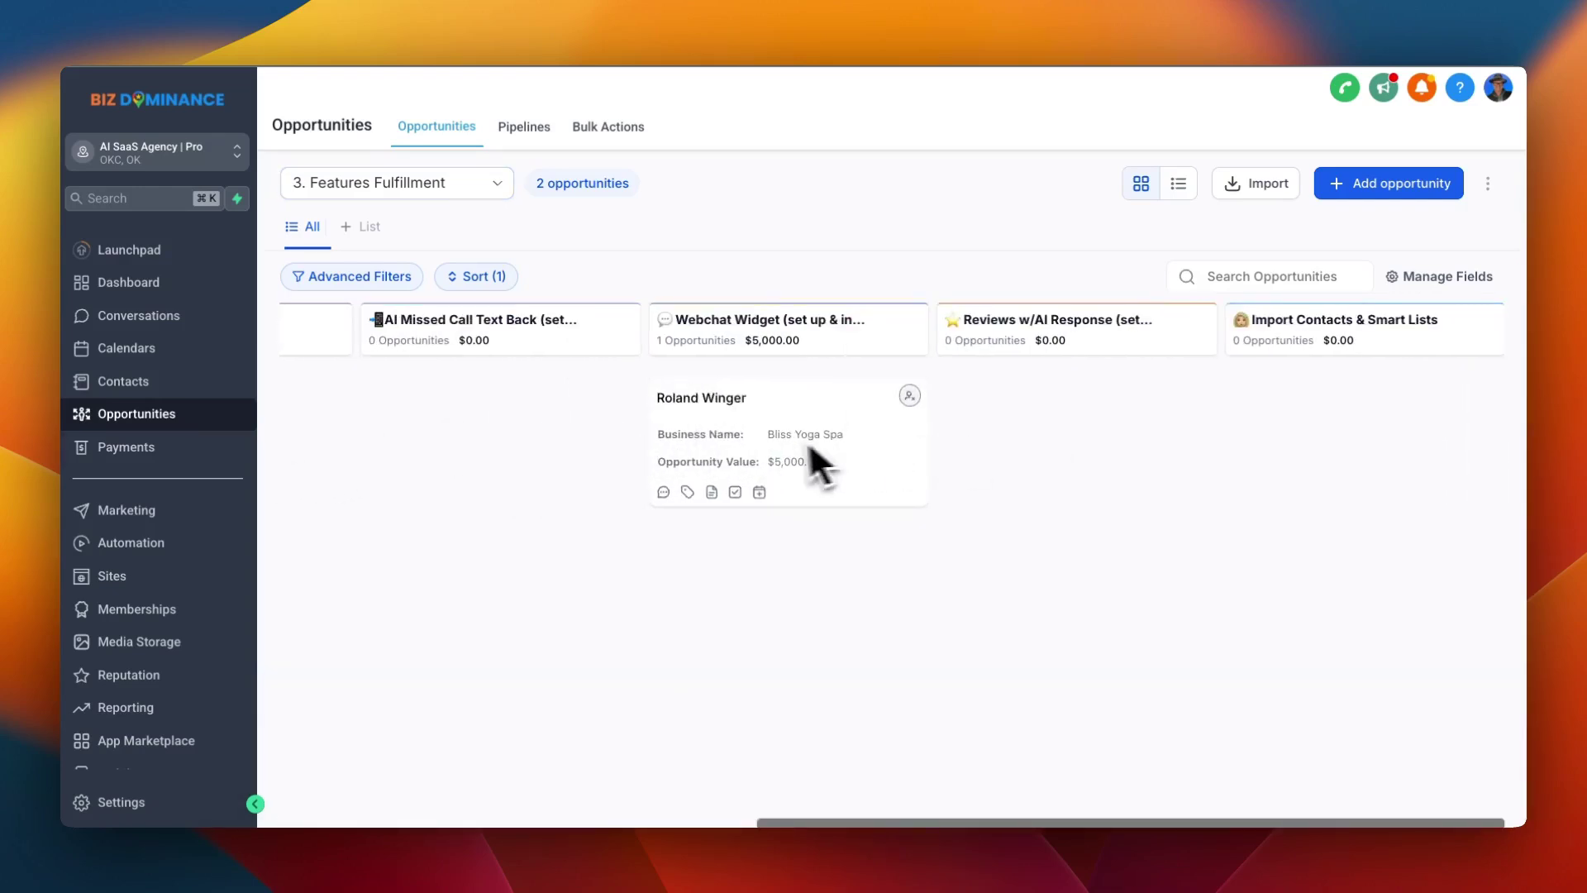
{"action": "scroll", "coordinate": [878, 459], "scroll_direction": "left", "scroll_amount": 10}
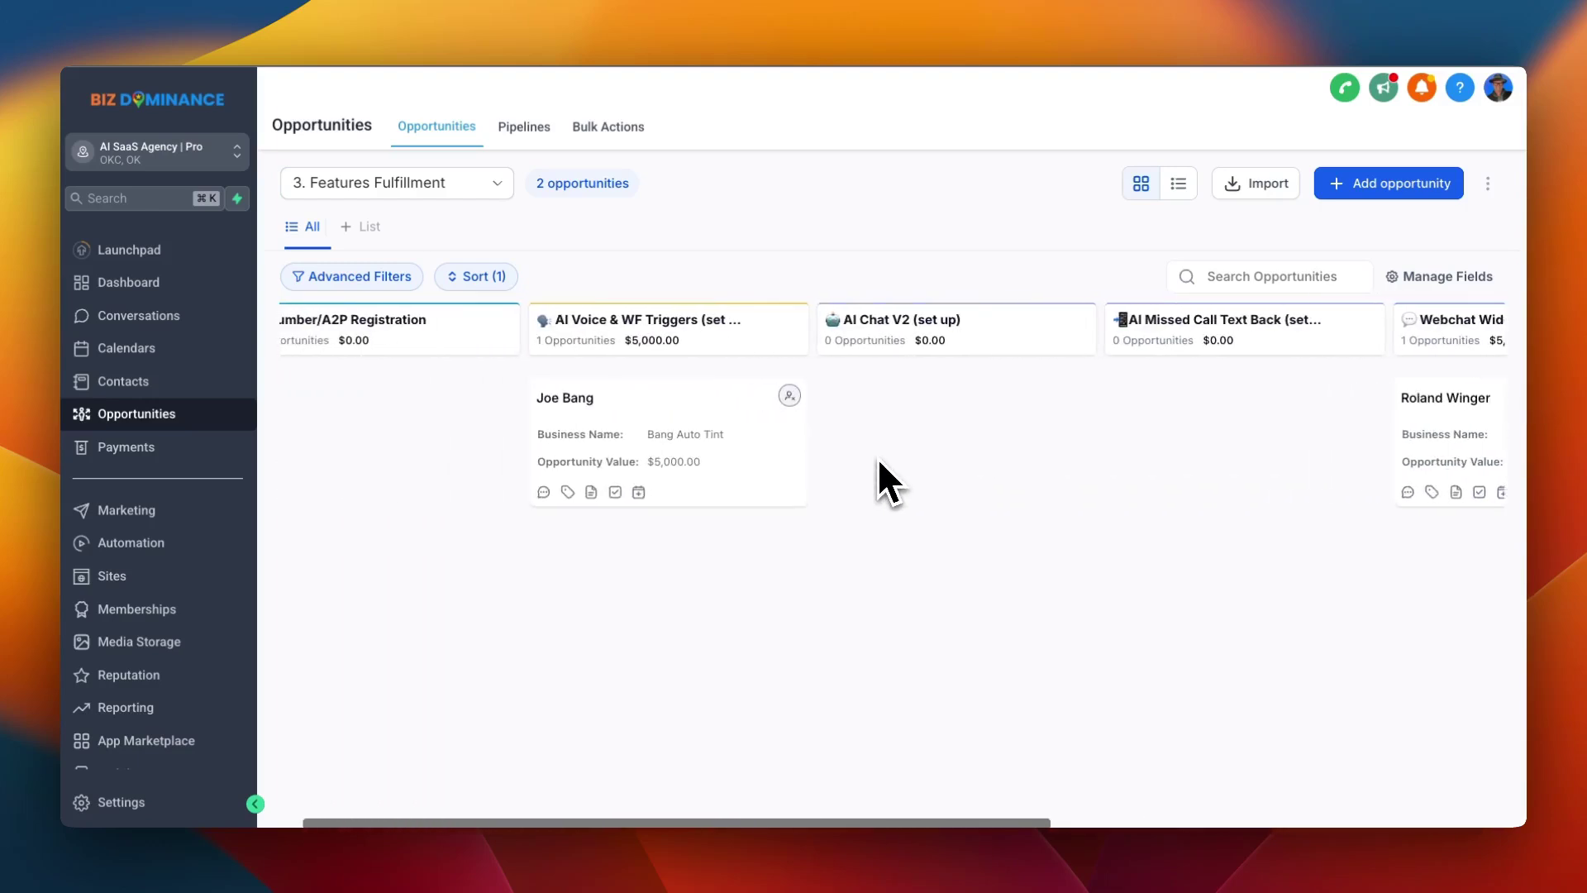
{"action": "left_click_drag", "start_coordinate": [772, 455], "coordinate": [694, 398]}
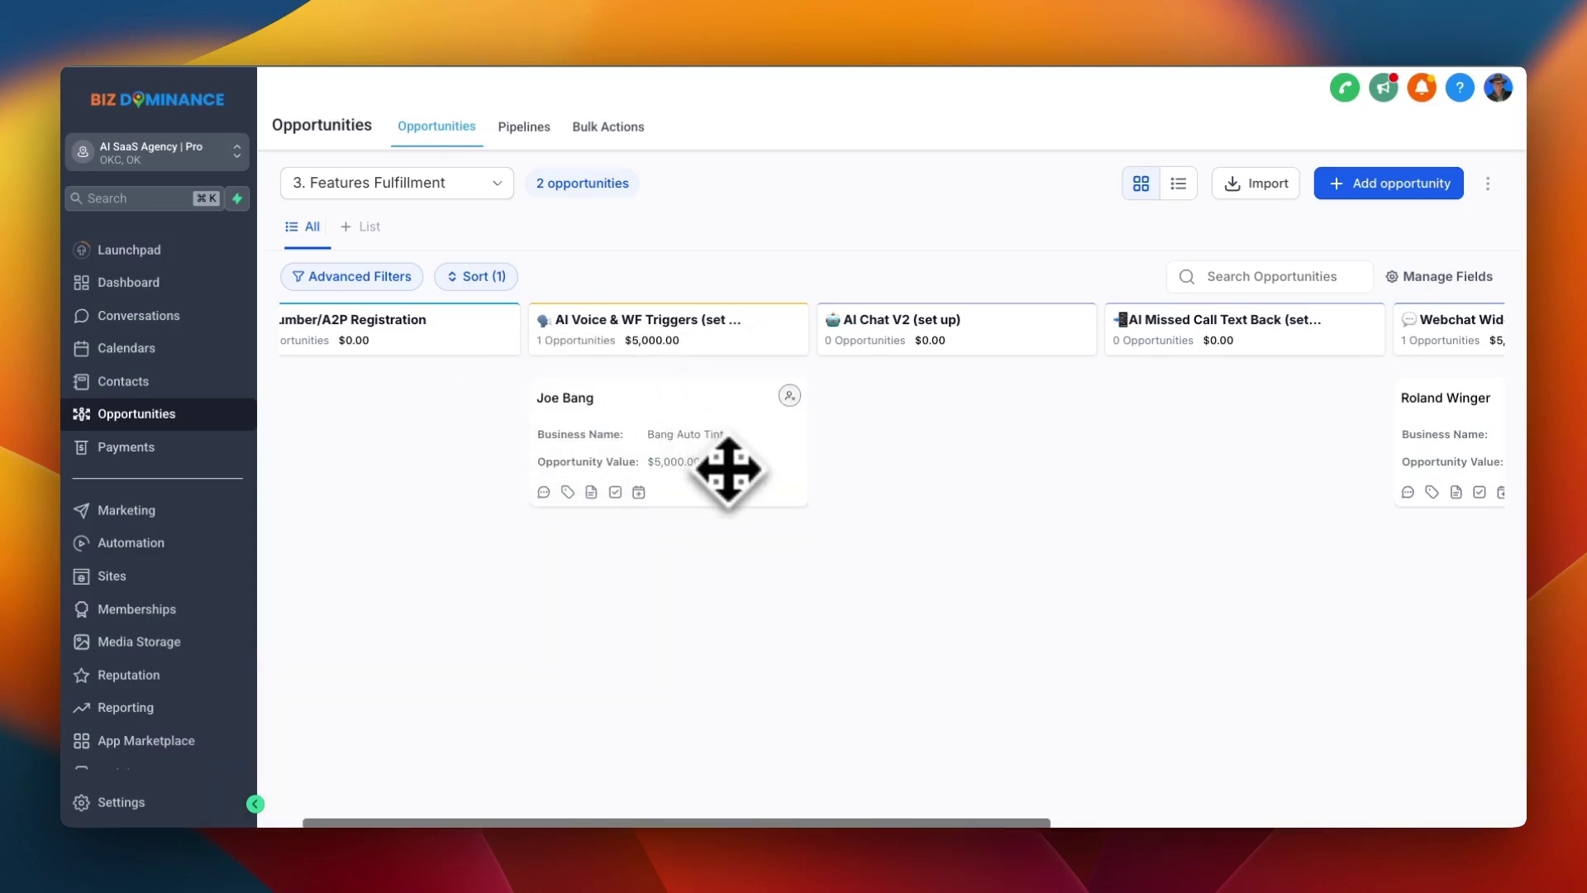
Show dragging the Bang Auto Tint card toward LOST or ABANDONED, then scroll to Webchat Widget
{"action": "scroll", "coordinate": [876, 421], "scroll_direction": "right", "scroll_amount": 3}
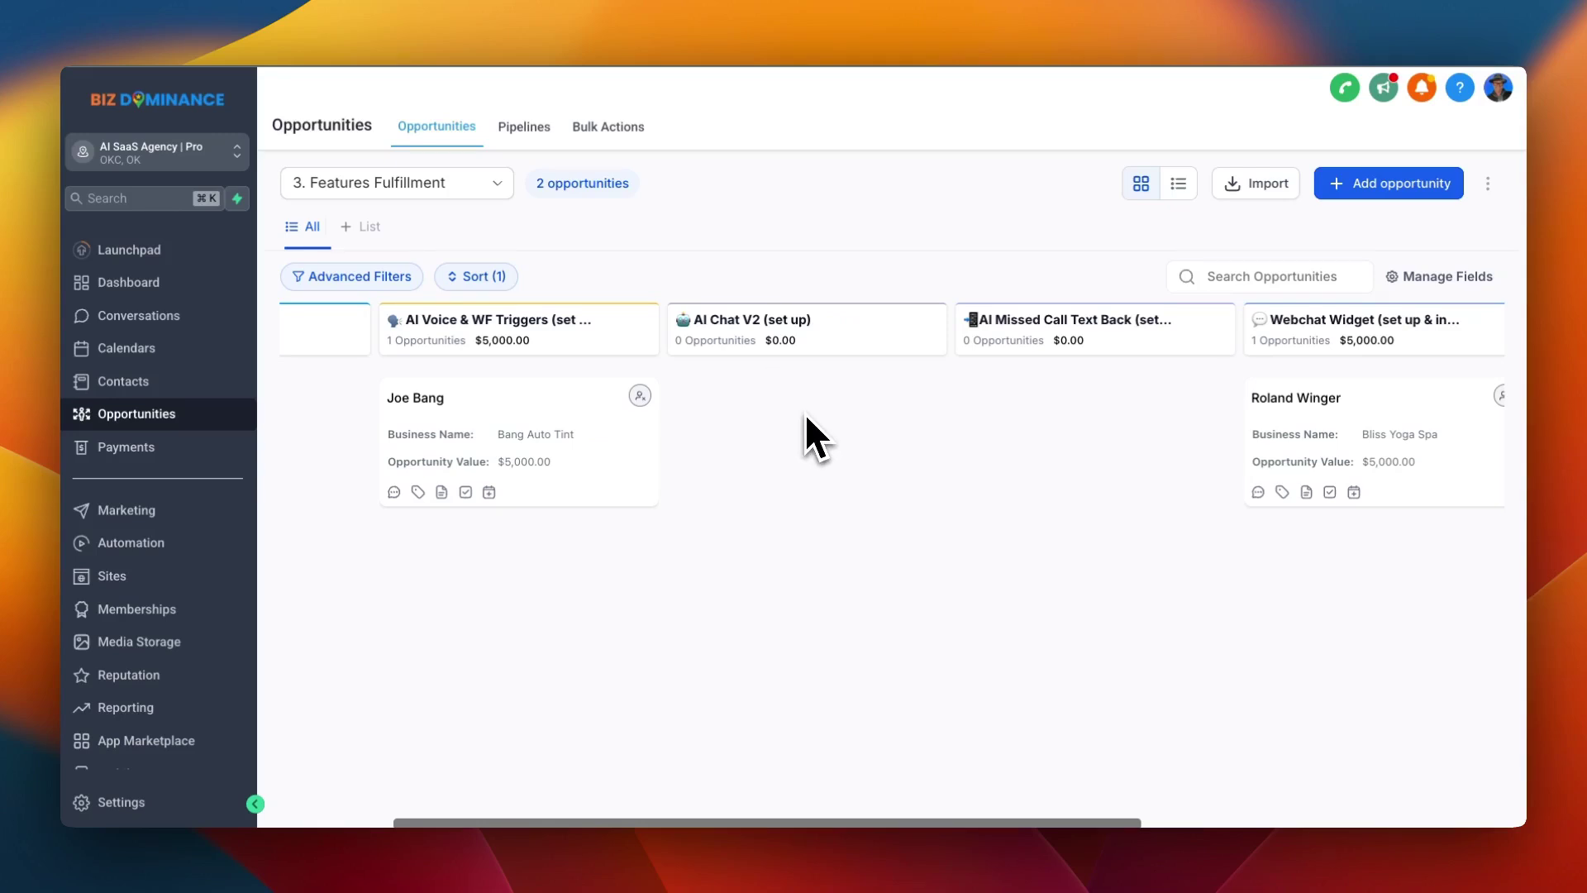
{"action": "scroll", "coordinate": [804, 413], "scroll_direction": "left", "scroll_amount": 3}
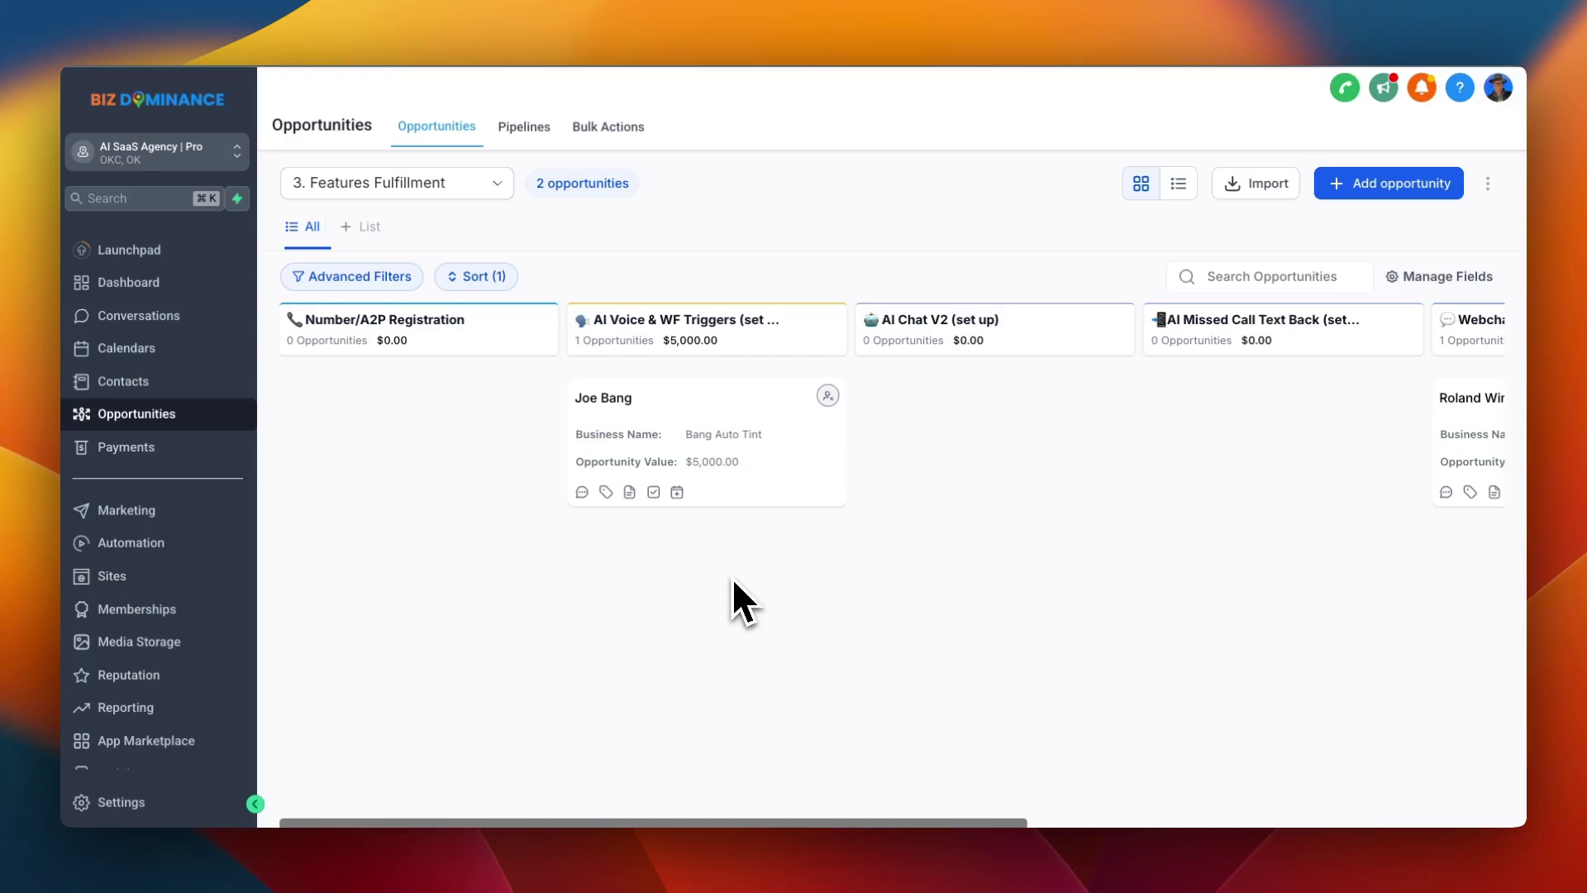
{"action": "left_click_drag", "start_coordinate": [719, 443], "coordinate": [704, 424]}
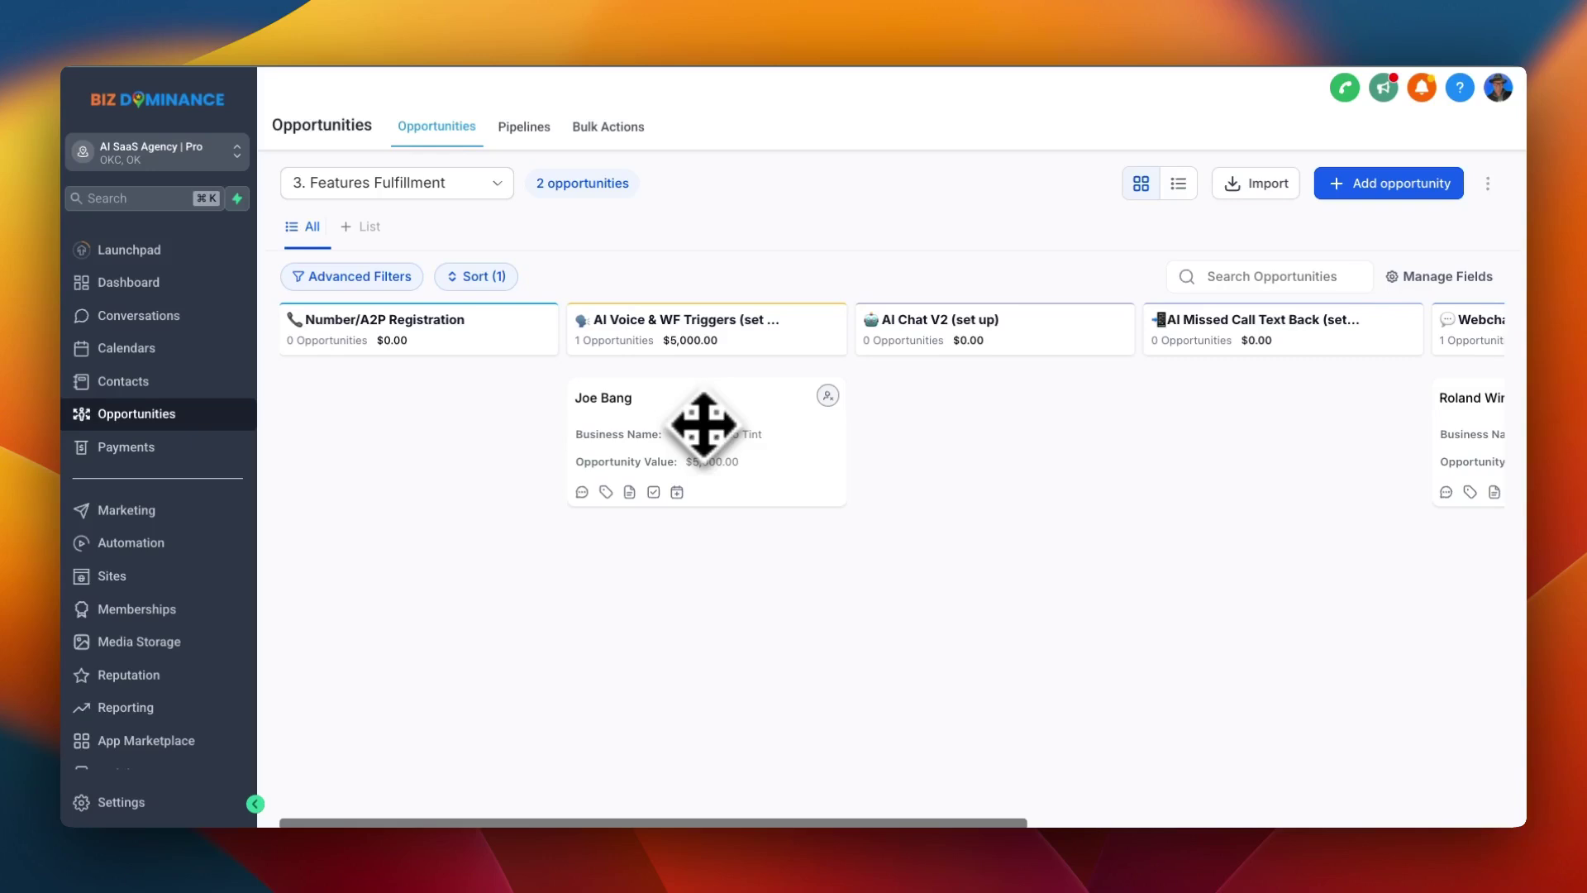
{"action": "scroll", "coordinate": [761, 407], "scroll_direction": "right", "scroll_amount": 6}
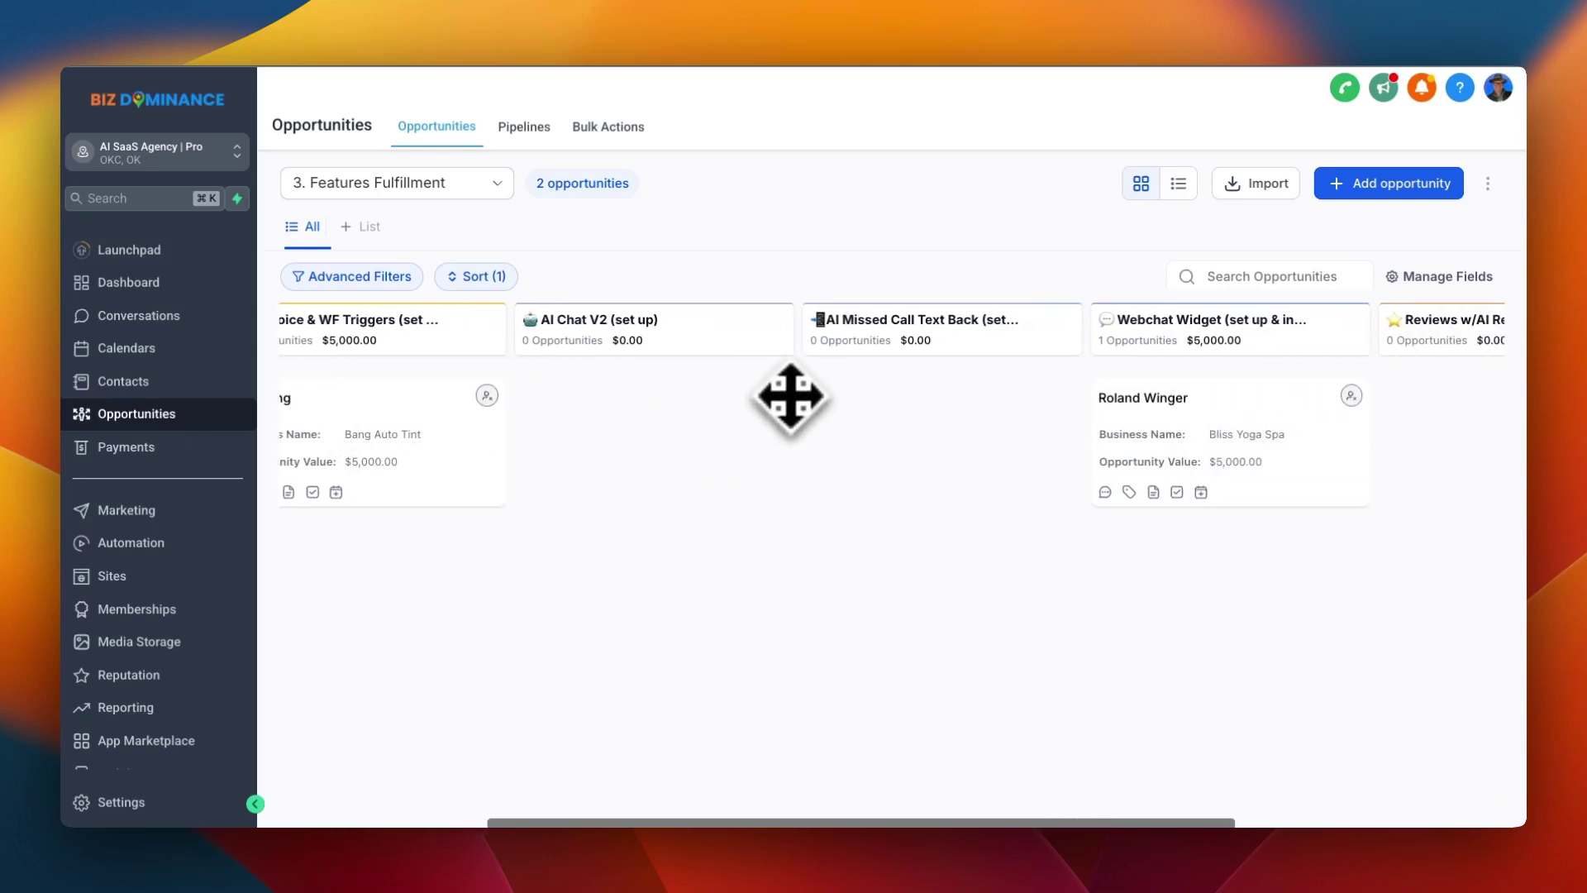
{"action": "scroll", "coordinate": [789, 399], "scroll_direction": "right", "scroll_amount": 3}
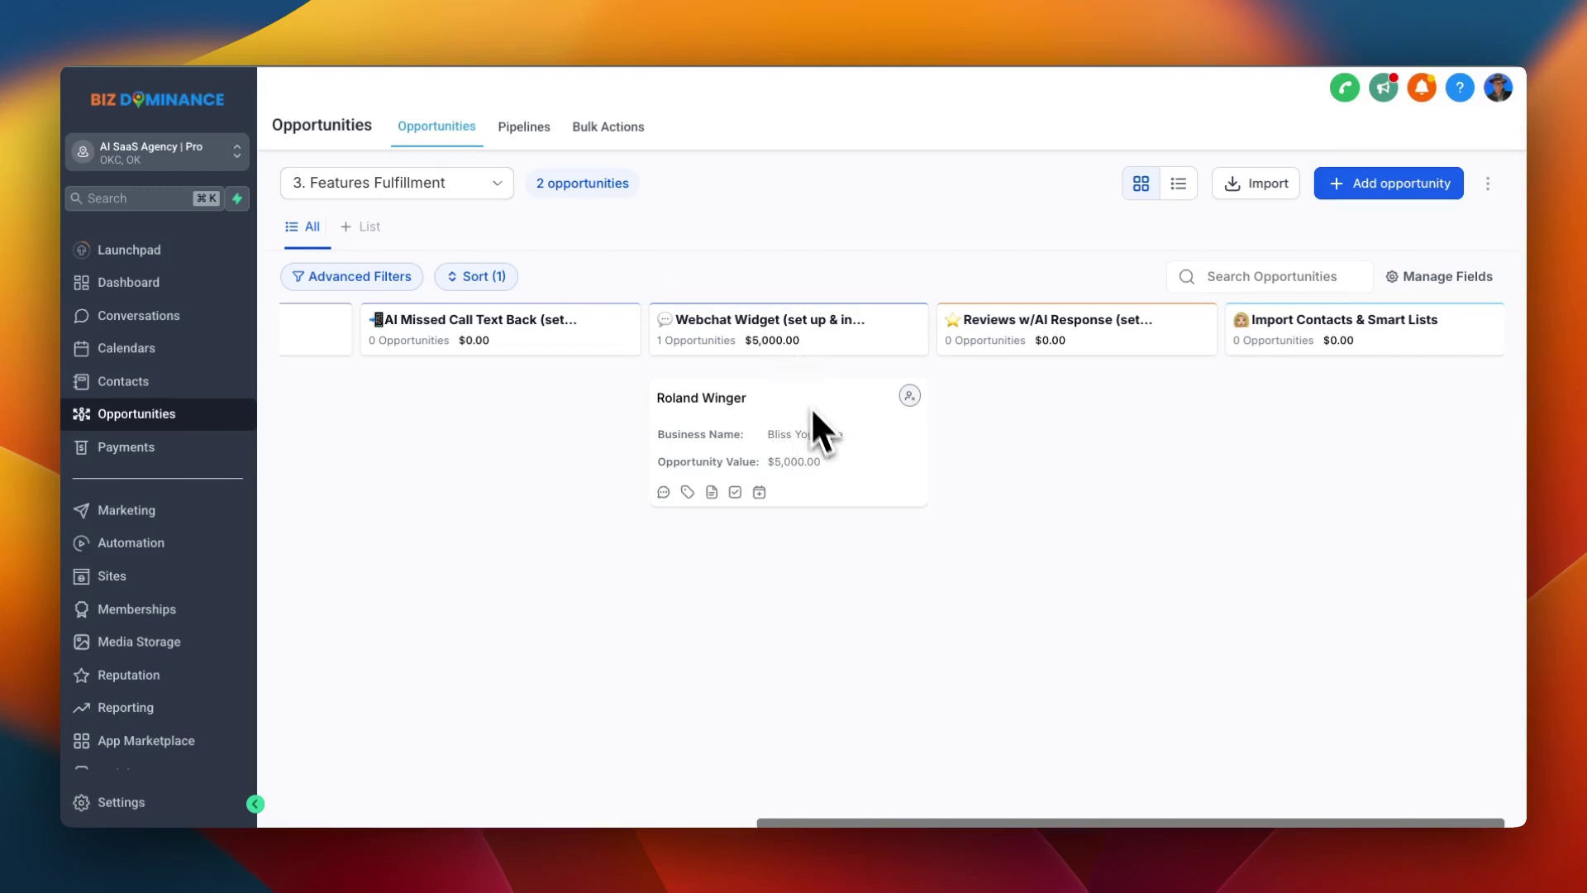
Drop the Bliss Yoga Spa card onto the bottom status zone, emptying Webchat Widget, and list pipelines
{"action": "left_click_drag", "start_coordinate": [823, 428], "coordinate": [1262, 814]}
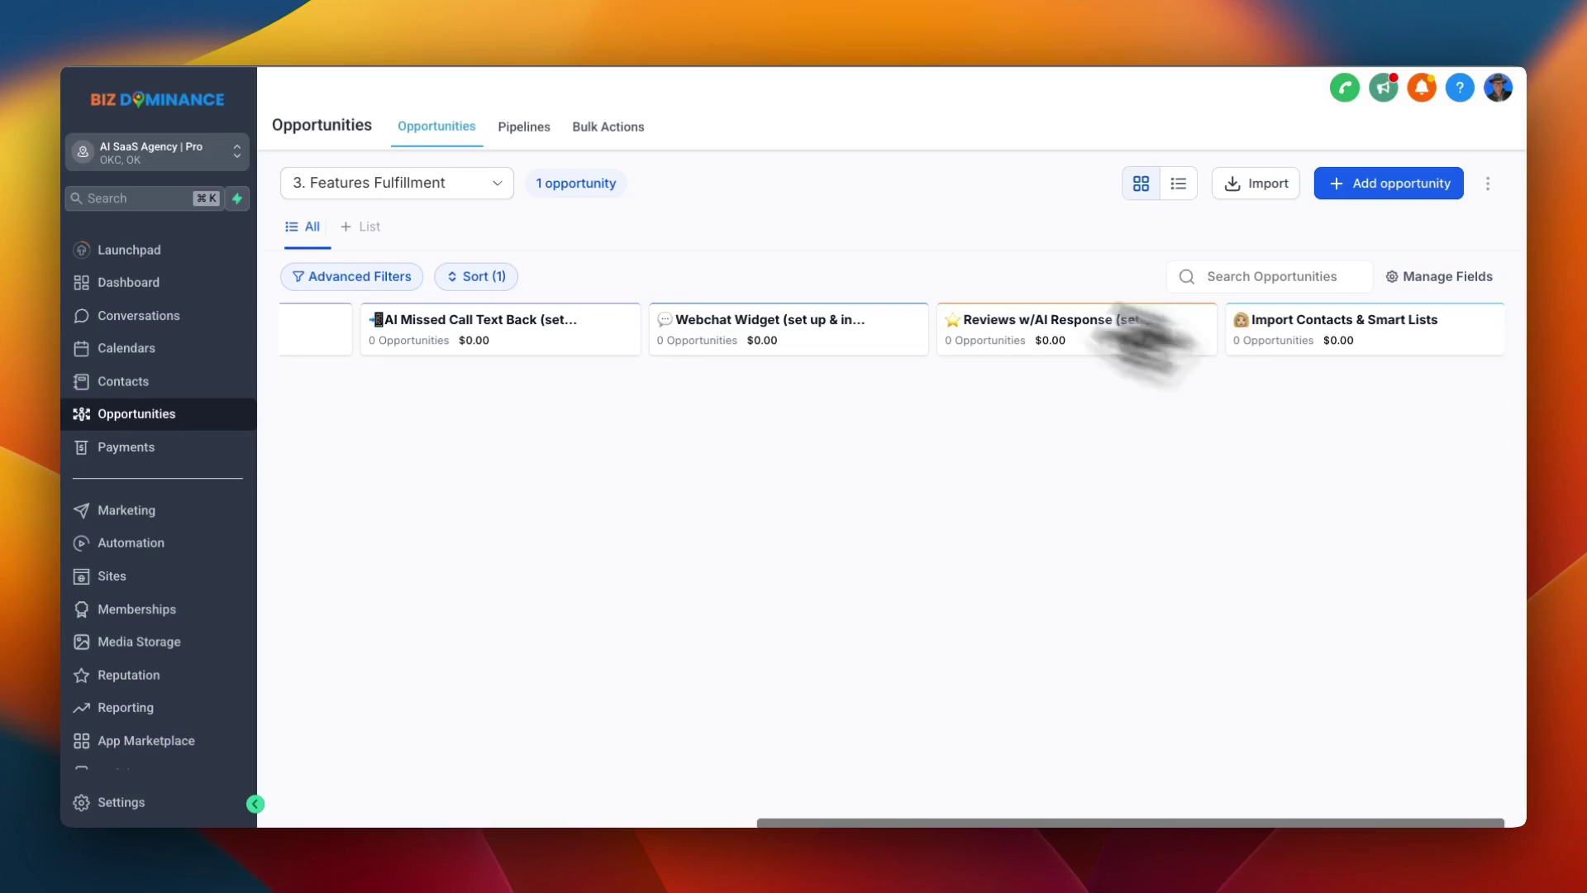
{"action": "left_click", "coordinate": [473, 183]}
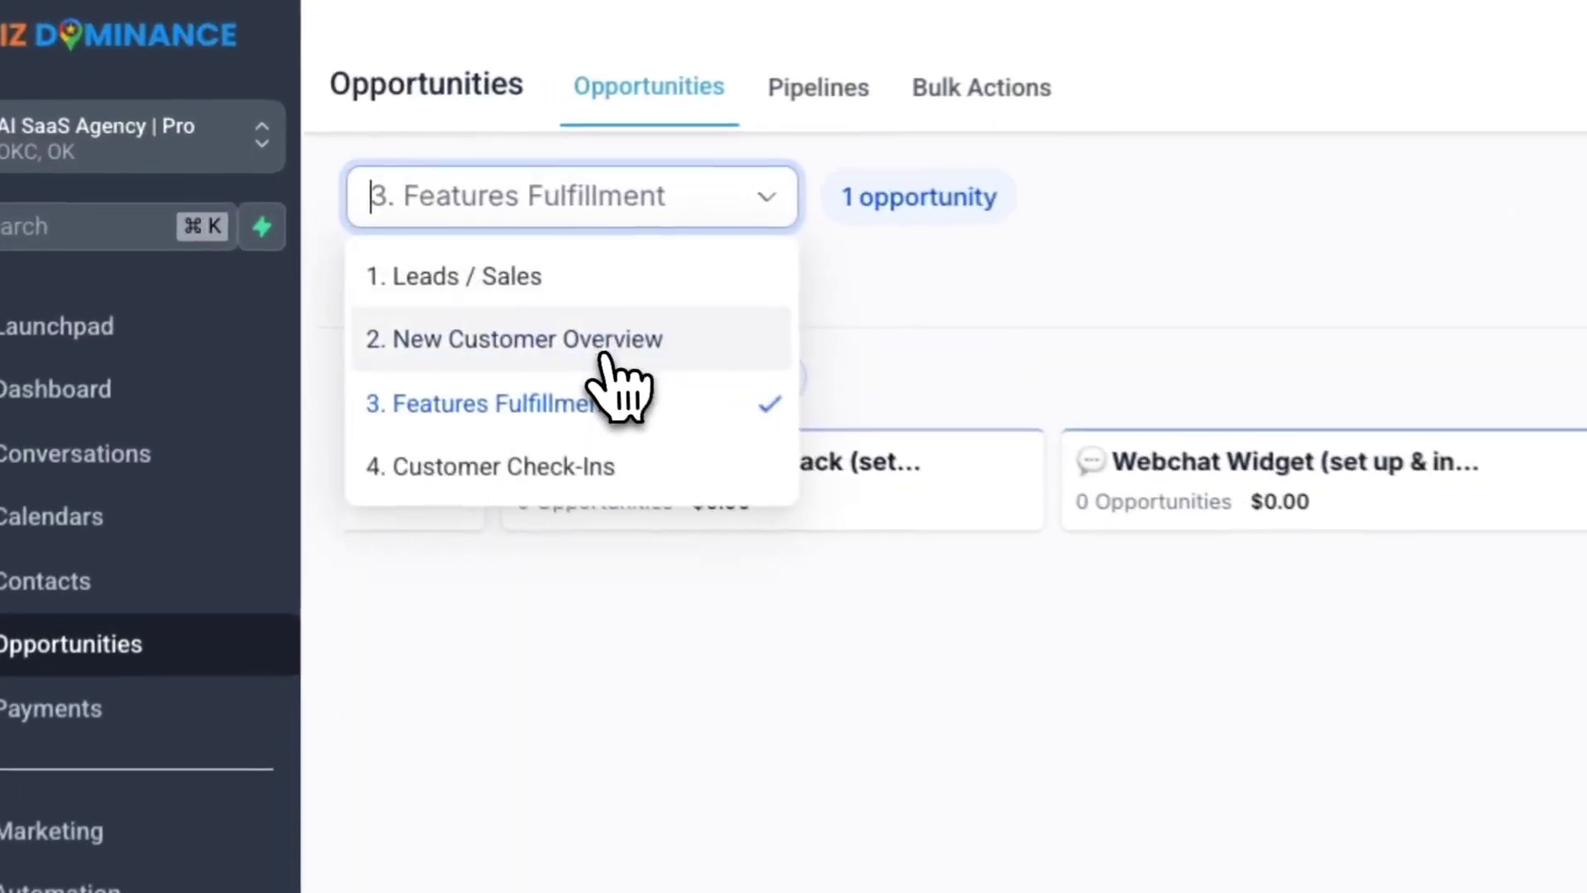
In 2. New Customer Overview, move the Bang Auto Tint opportunity from Set Up All Features into All Features
{"action": "left_click", "coordinate": [415, 256]}
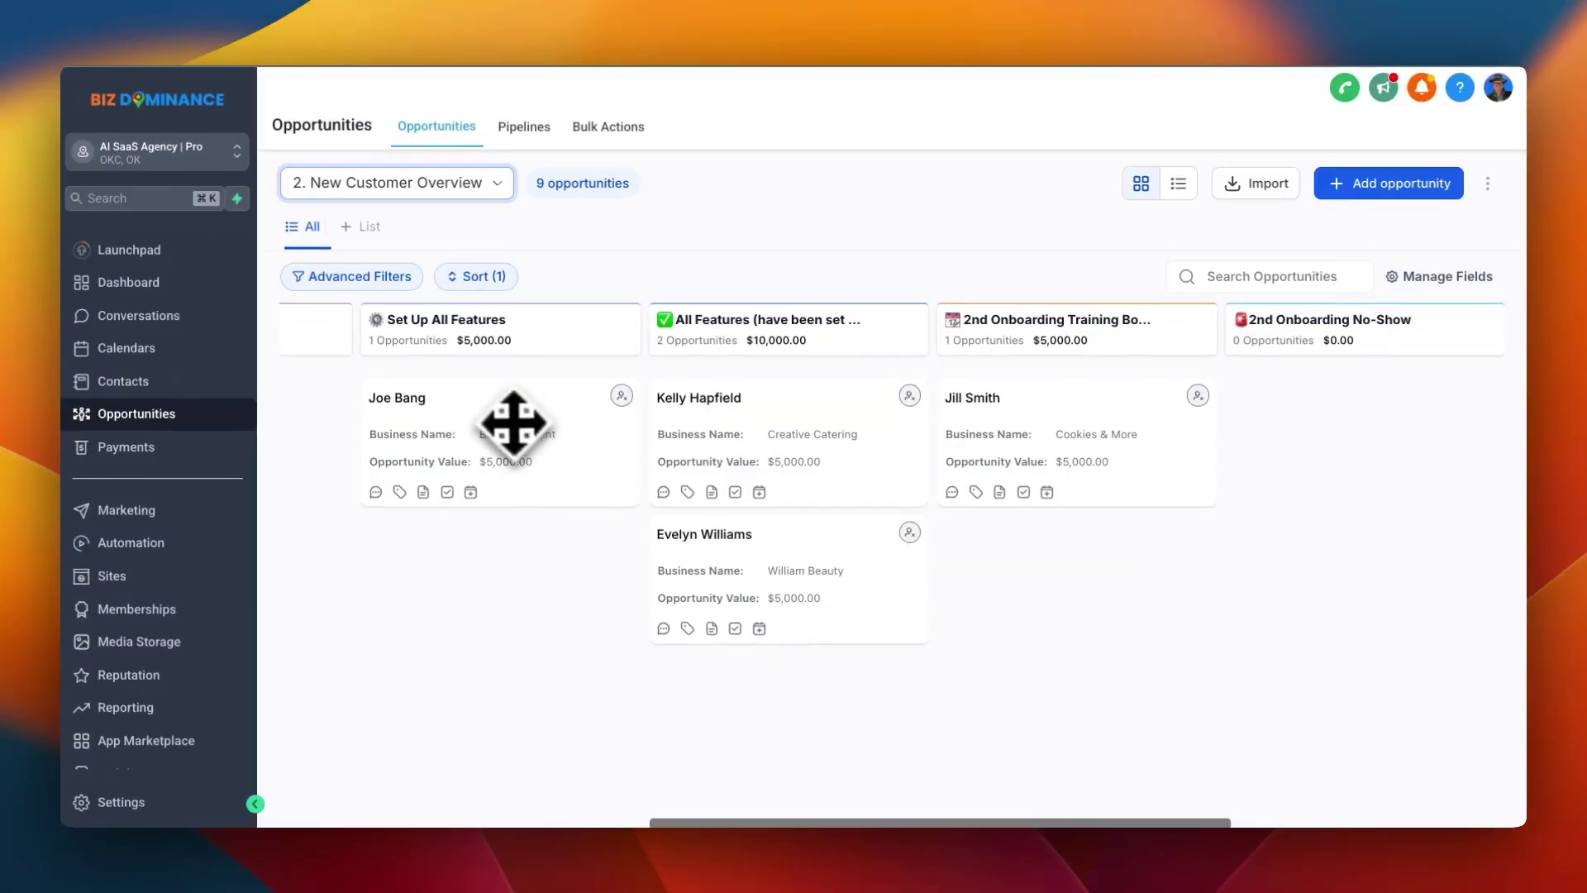
{"action": "left_click_drag", "start_coordinate": [815, 680], "coordinate": [867, 658]}
{"action": "left_click_drag", "start_coordinate": [540, 414], "coordinate": [815, 400]}
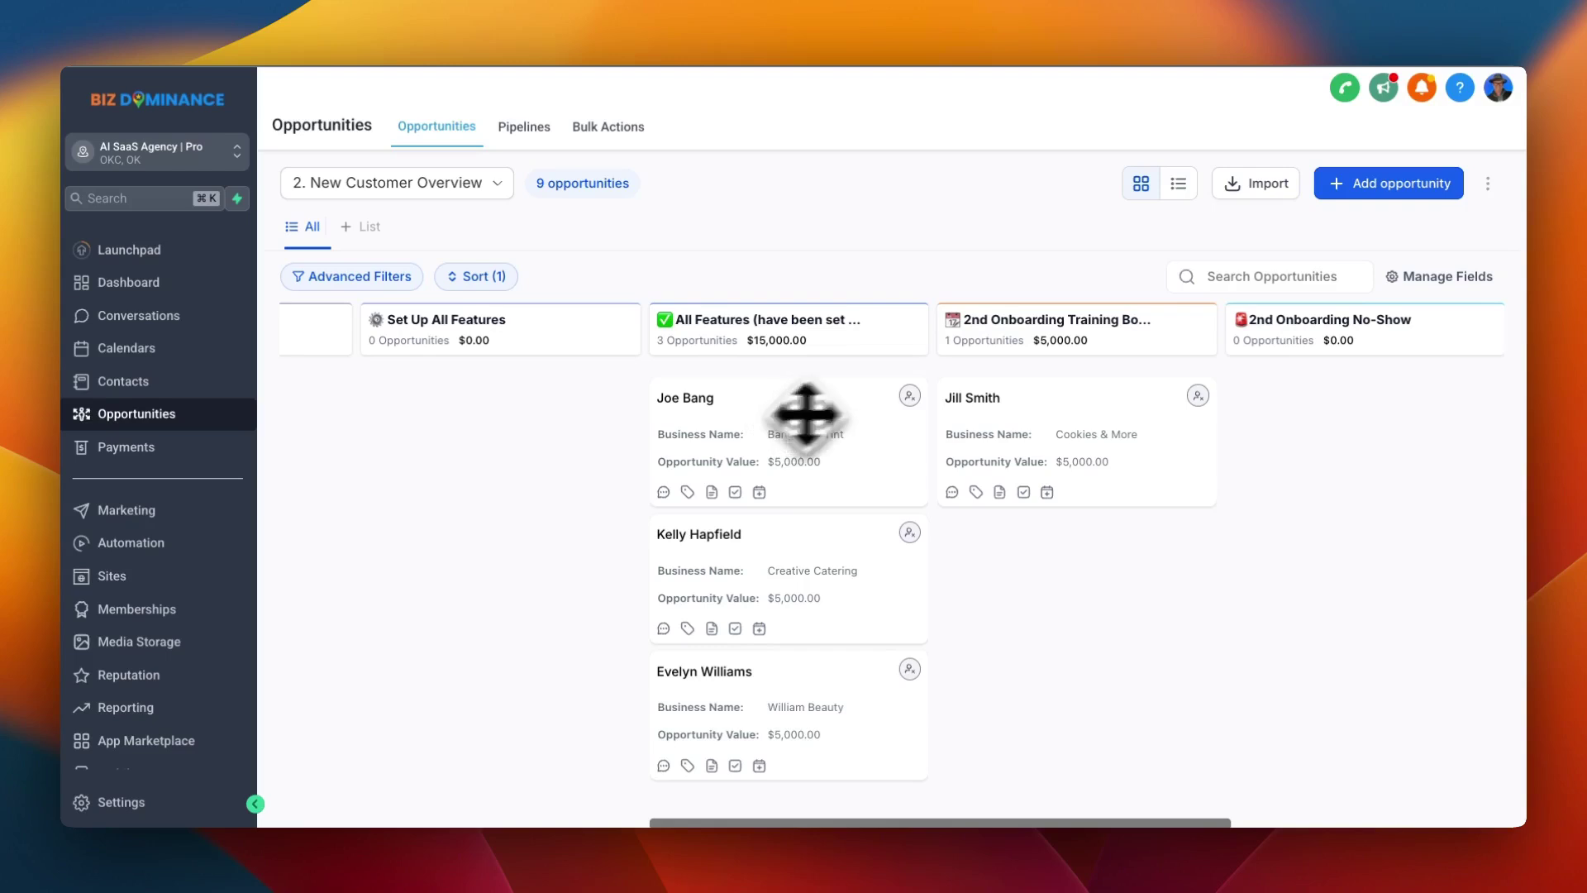
{"action": "scroll", "coordinate": [1099, 393], "scroll_direction": "right", "scroll_amount": 7}
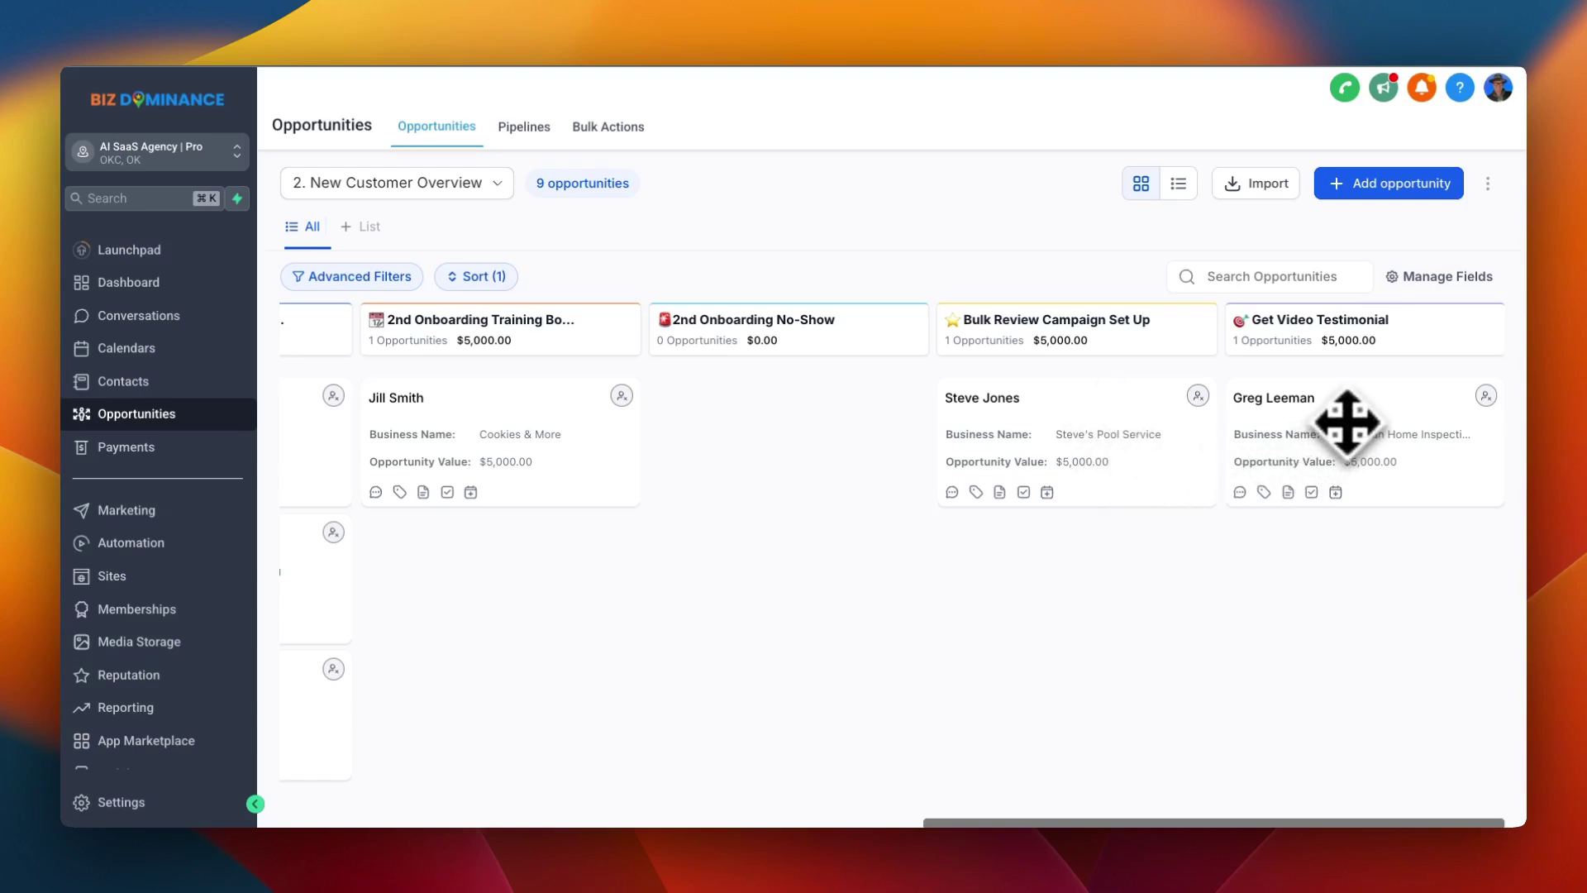
{"action": "left_click", "coordinate": [450, 181]}
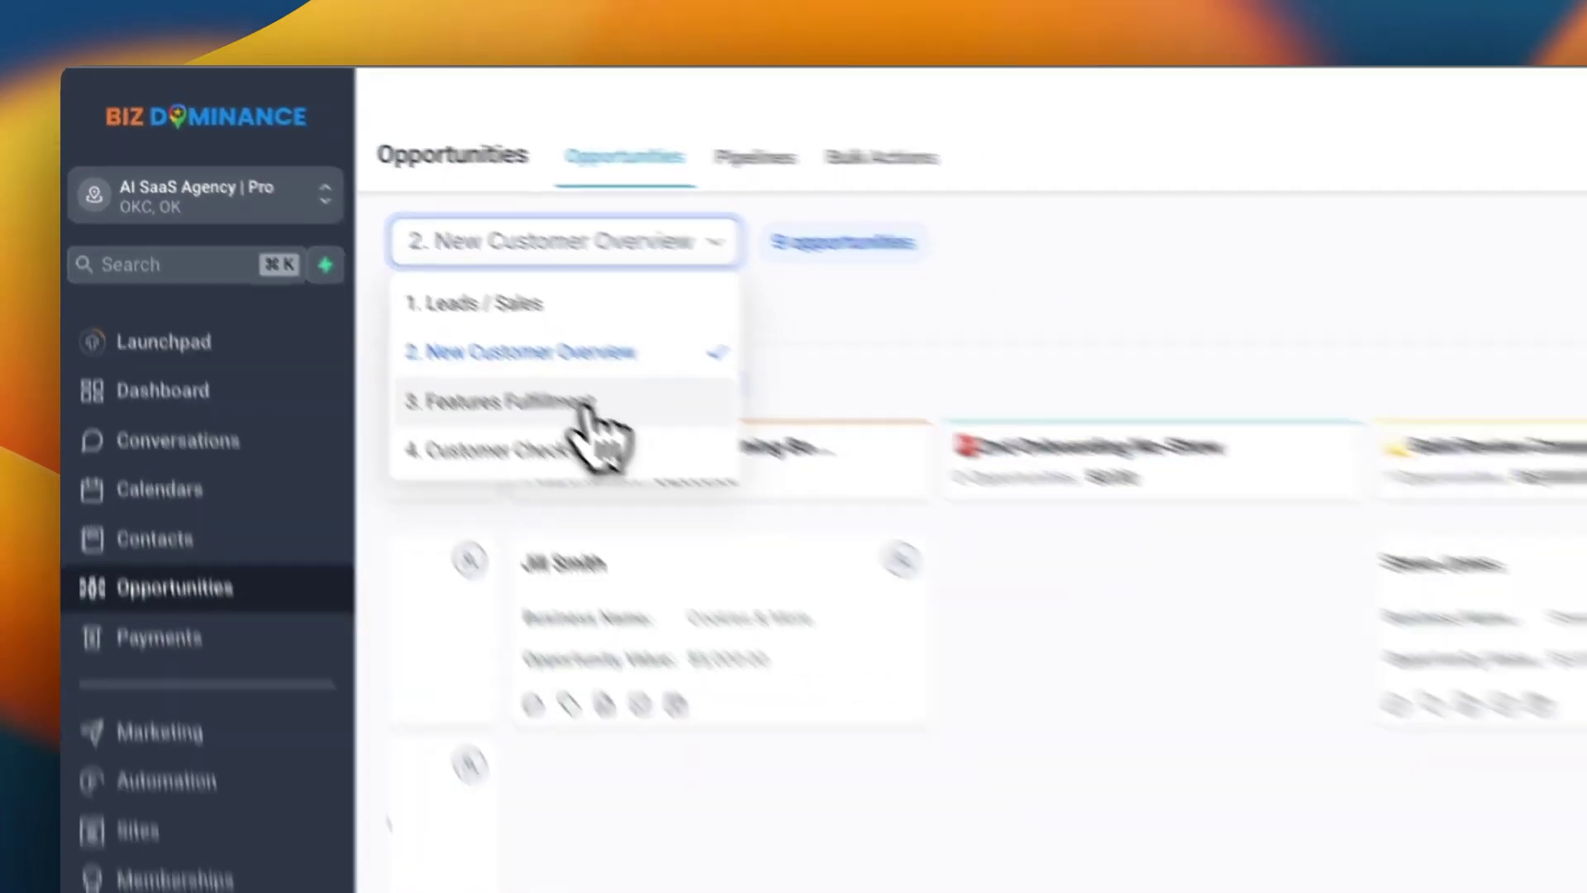
Switch to 4. Customer Check-Ins and scroll from 1 Week After Onboarding through 360 Days
{"action": "left_click", "coordinate": [595, 451]}
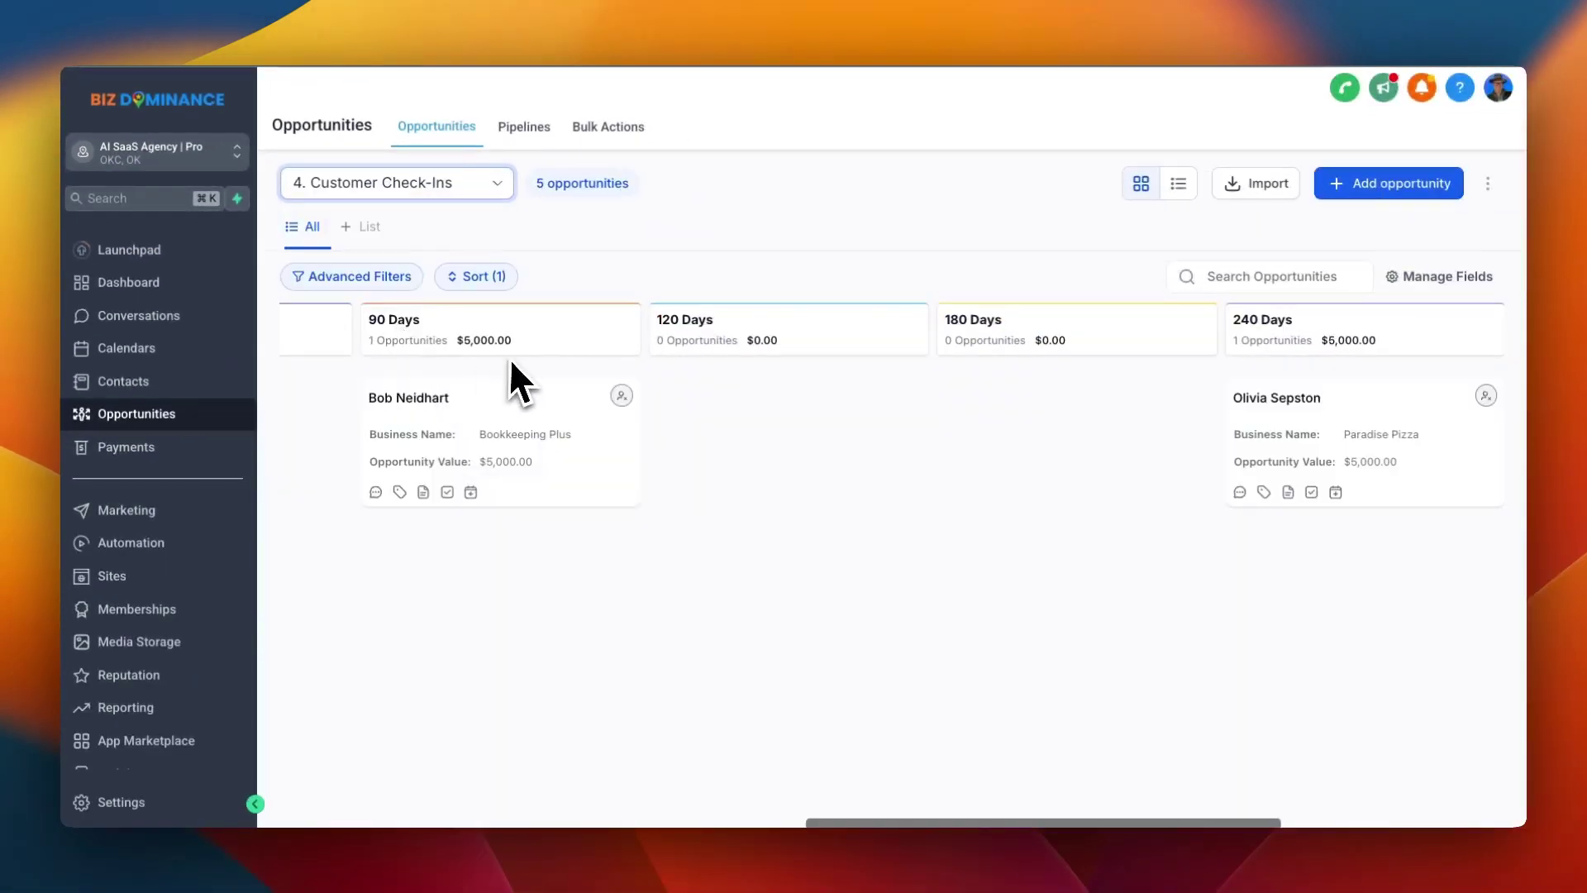
{"action": "scroll", "coordinate": [511, 357], "scroll_direction": "left", "scroll_amount": 10}
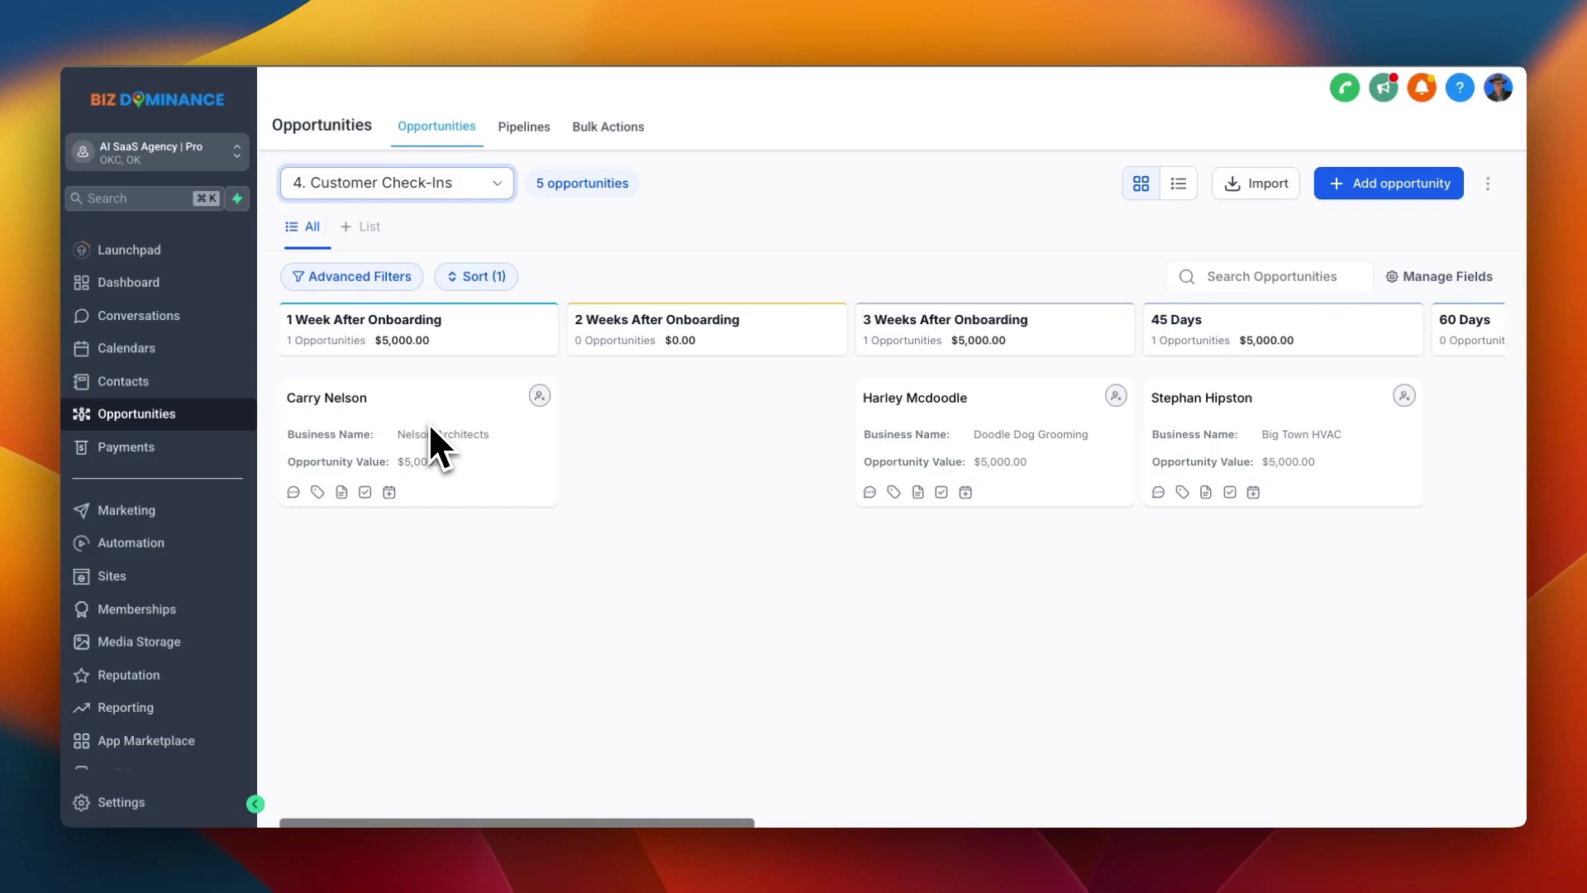
{"action": "scroll", "coordinate": [653, 438], "scroll_direction": "right", "scroll_amount": 5}
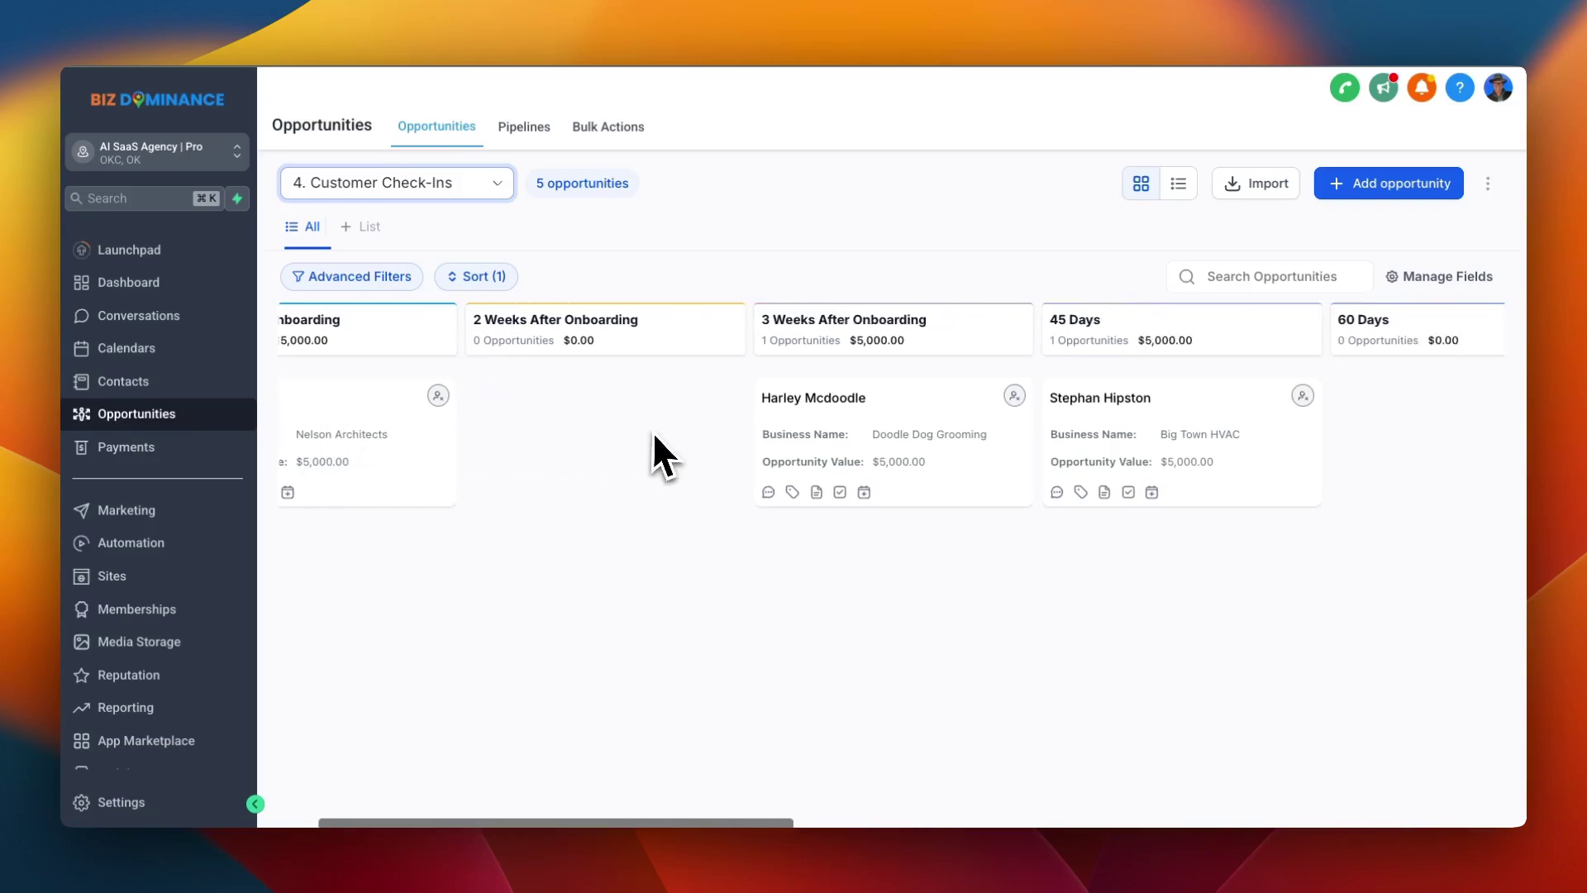
{"action": "scroll", "coordinate": [691, 438], "scroll_direction": "right", "scroll_amount": 4}
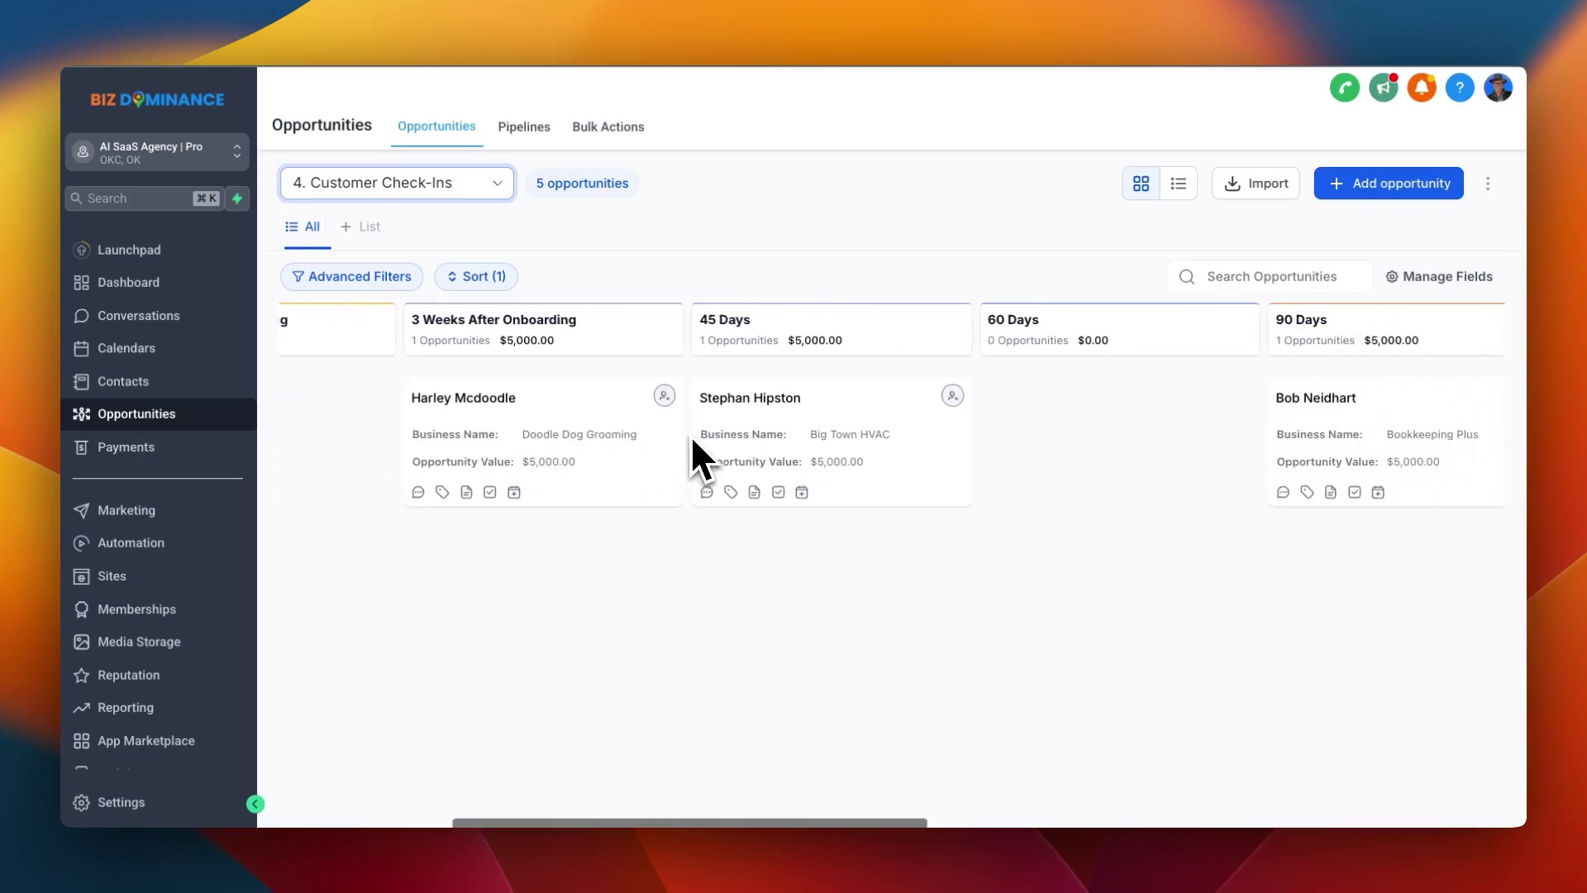
{"action": "scroll", "coordinate": [691, 435], "scroll_direction": "right", "scroll_amount": 2}
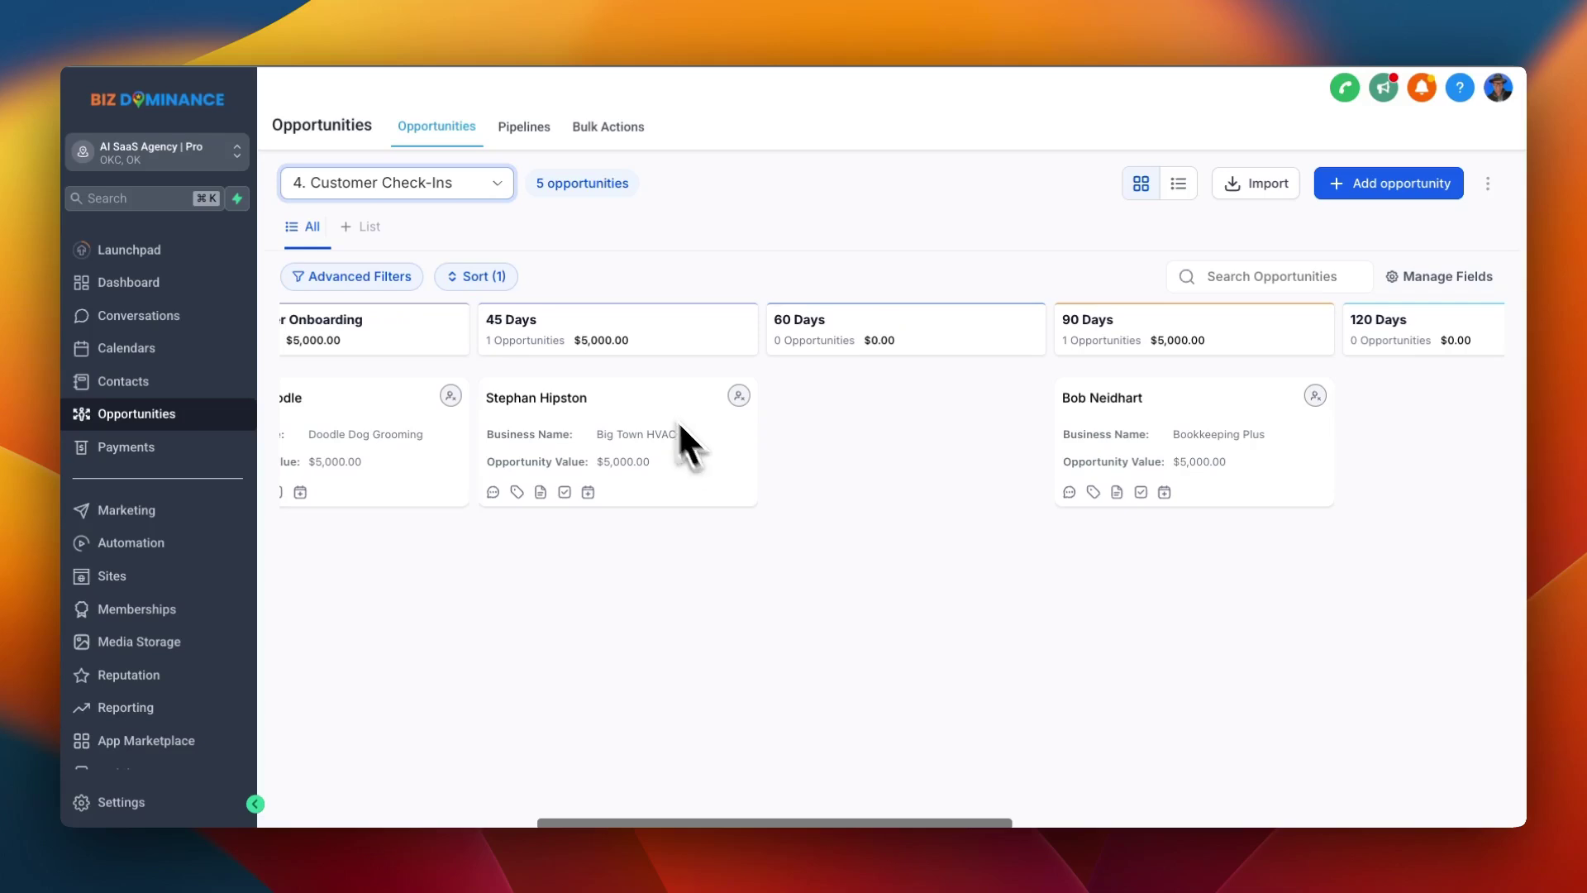
{"action": "scroll", "coordinate": [577, 334], "scroll_direction": "right", "scroll_amount": 10}
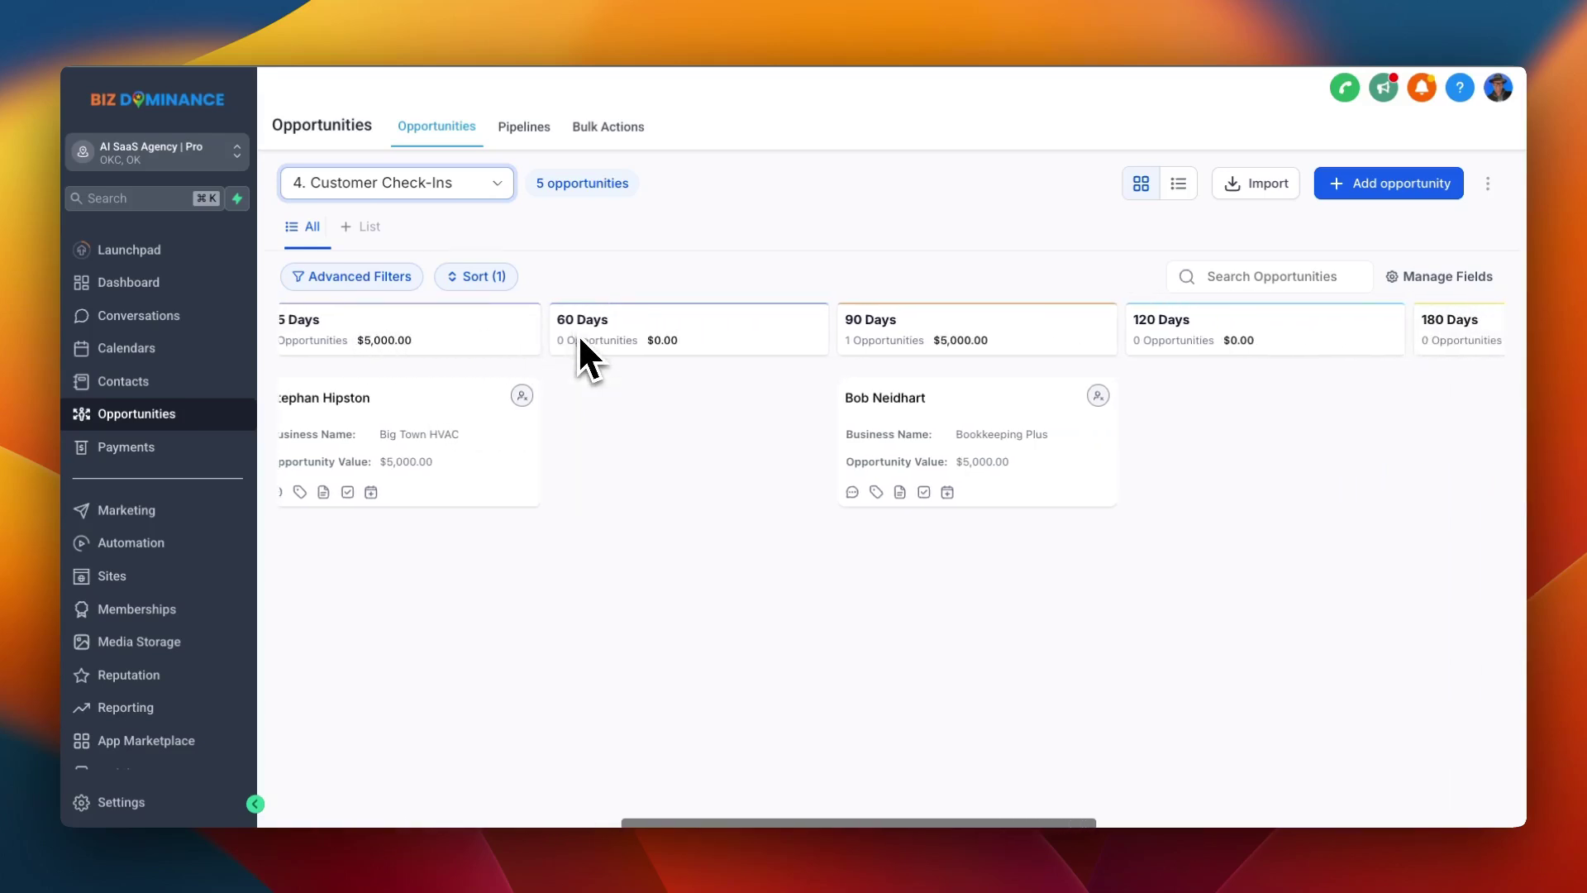
{"action": "scroll", "coordinate": [706, 347], "scroll_direction": "right", "scroll_amount": 15}
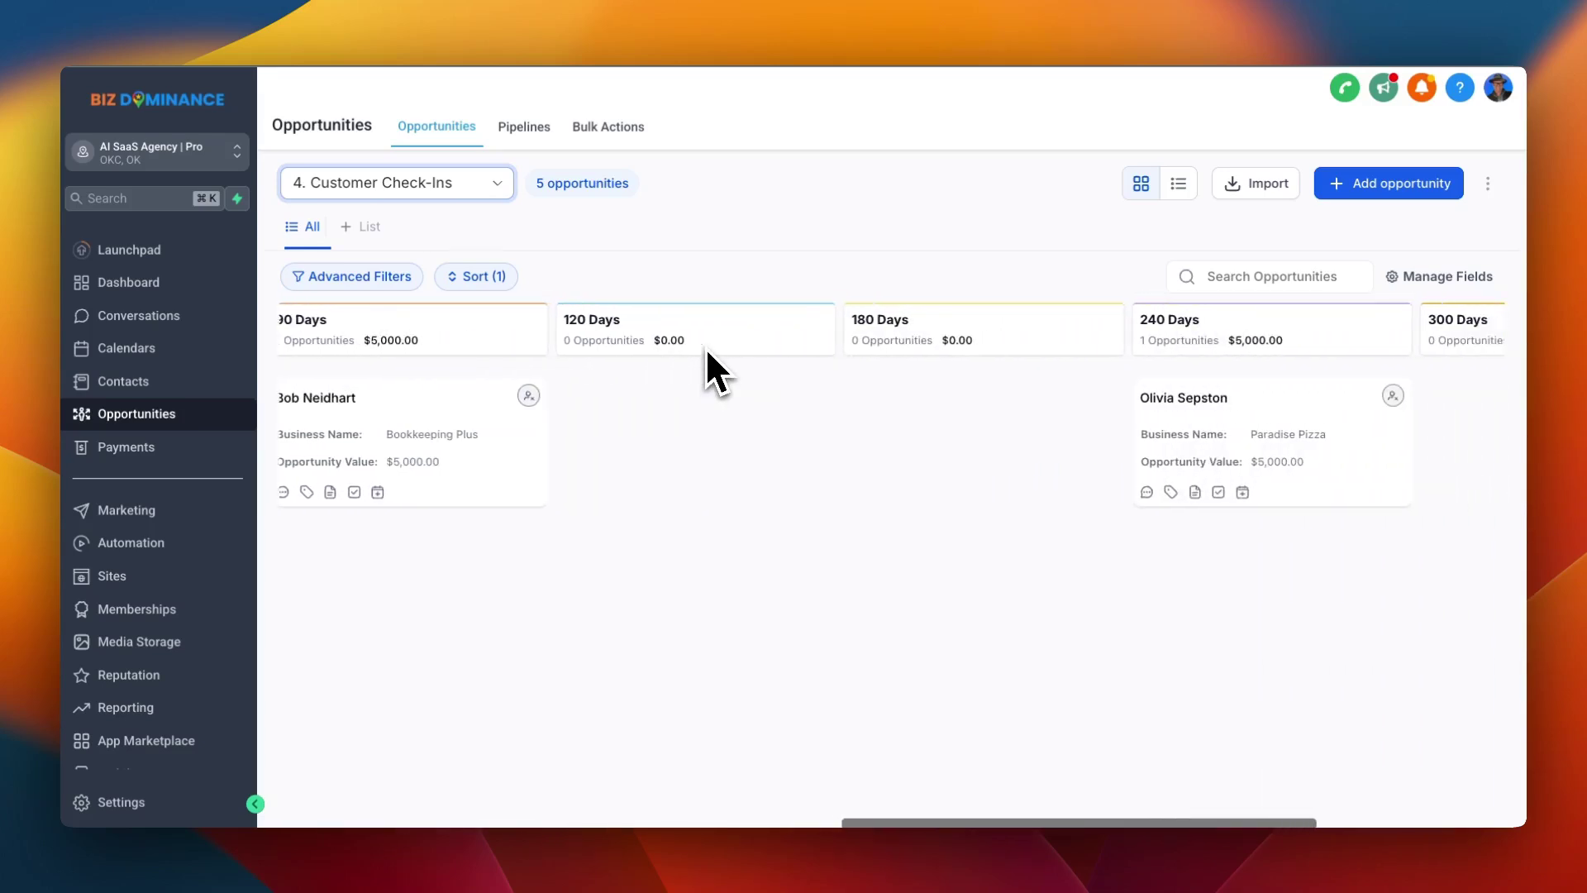
{"action": "scroll", "coordinate": [706, 347], "scroll_direction": "right", "scroll_amount": 3}
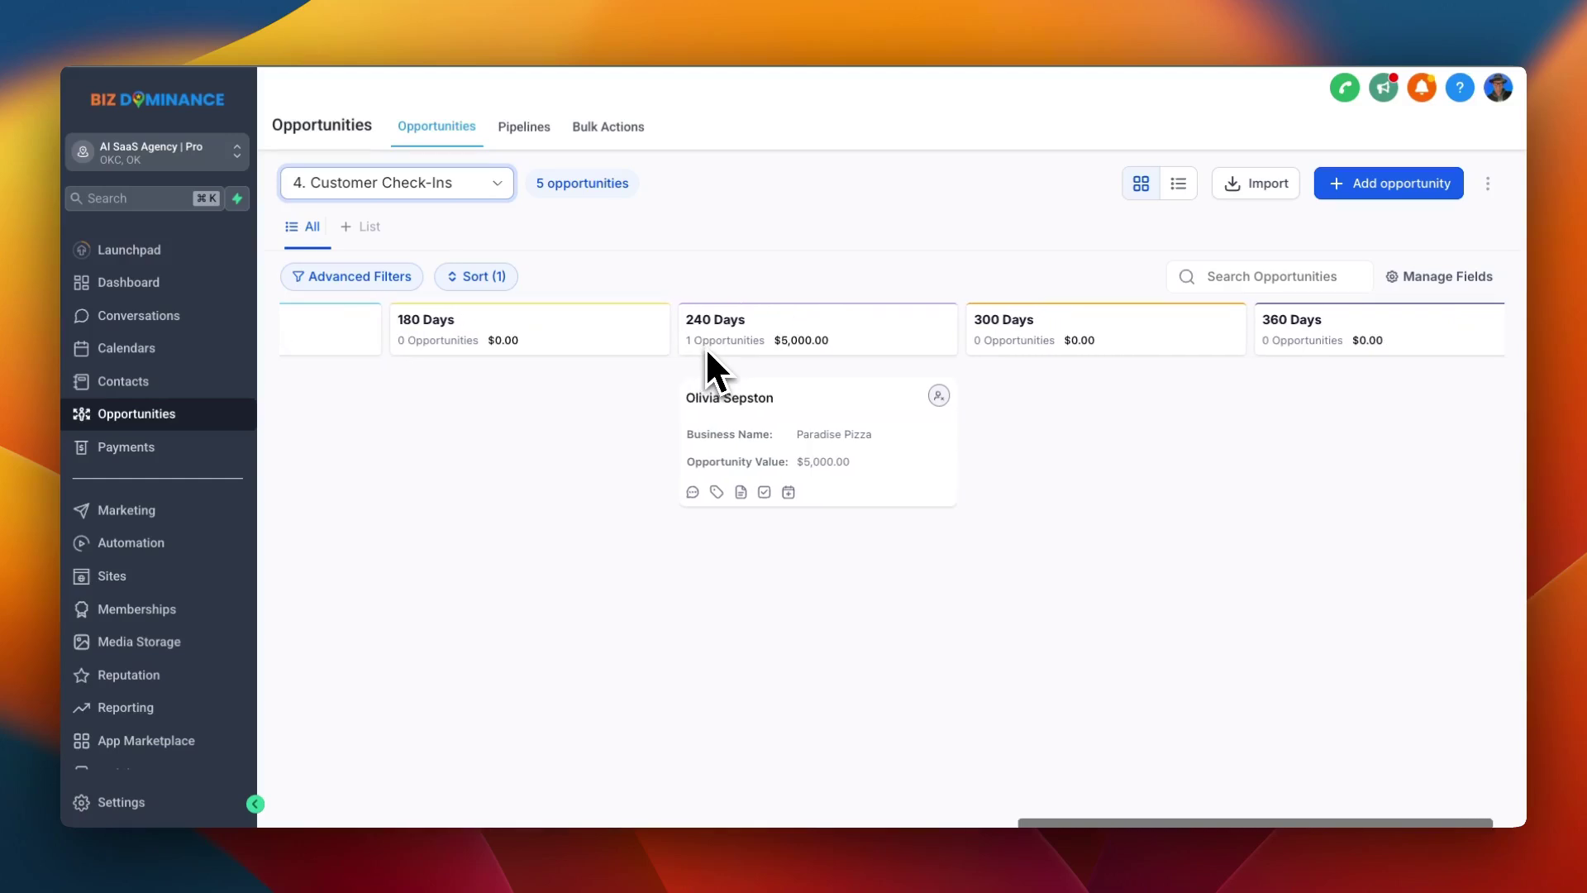
{"action": "scroll", "coordinate": [706, 347], "scroll_direction": "left", "scroll_amount": 9}
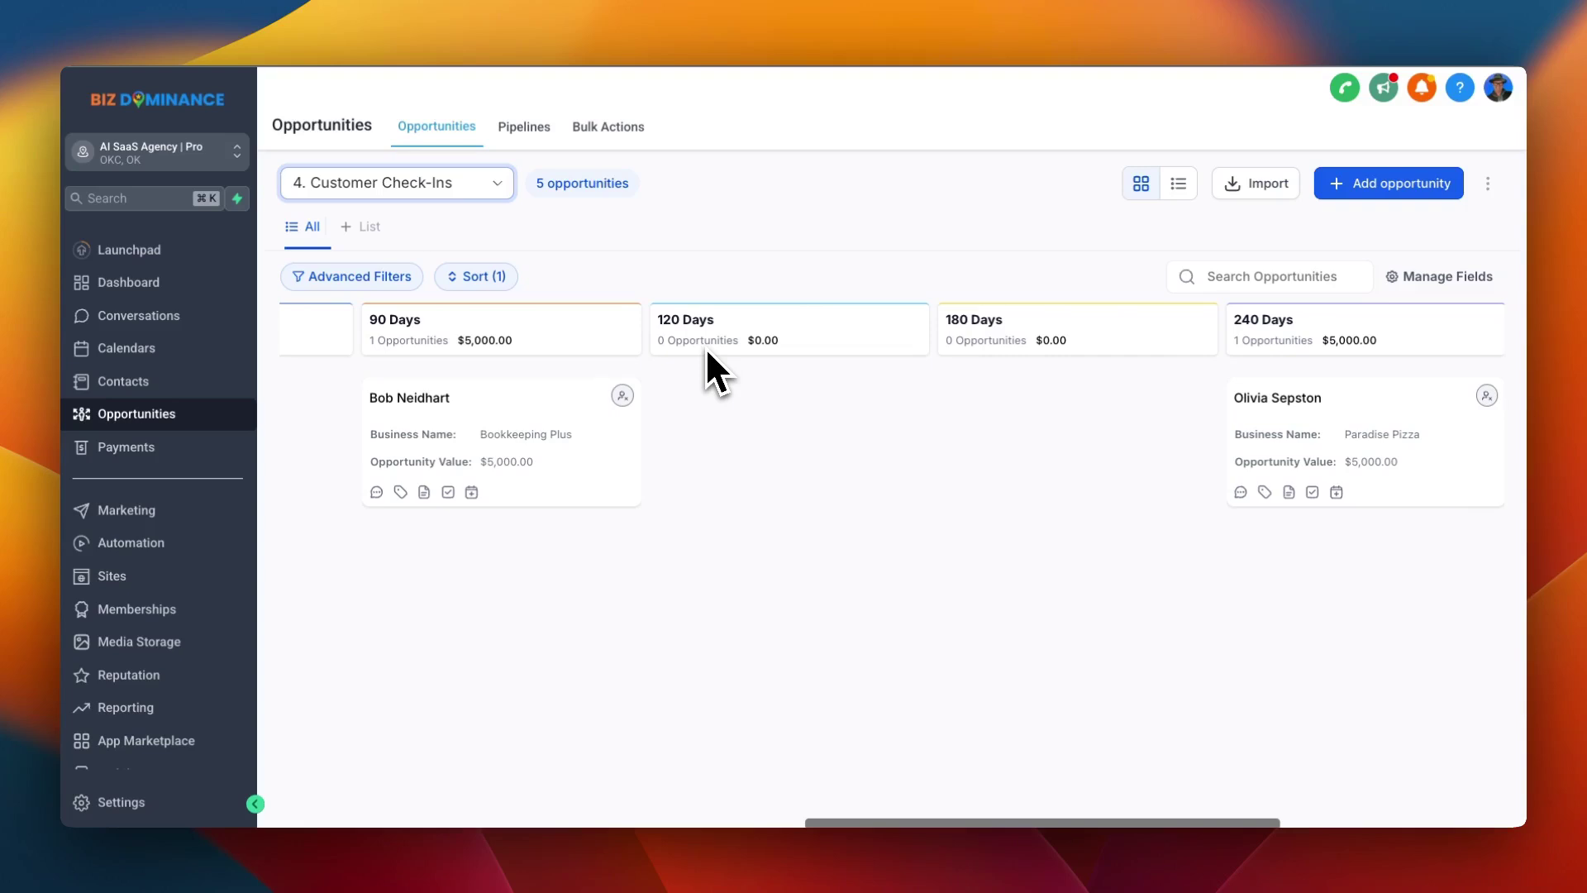
Go to Automation, open the 03. New Customers - Onboarding folder and its 3a. Client Sign Up | Welcome workflow
{"action": "left_click", "coordinate": [138, 550]}
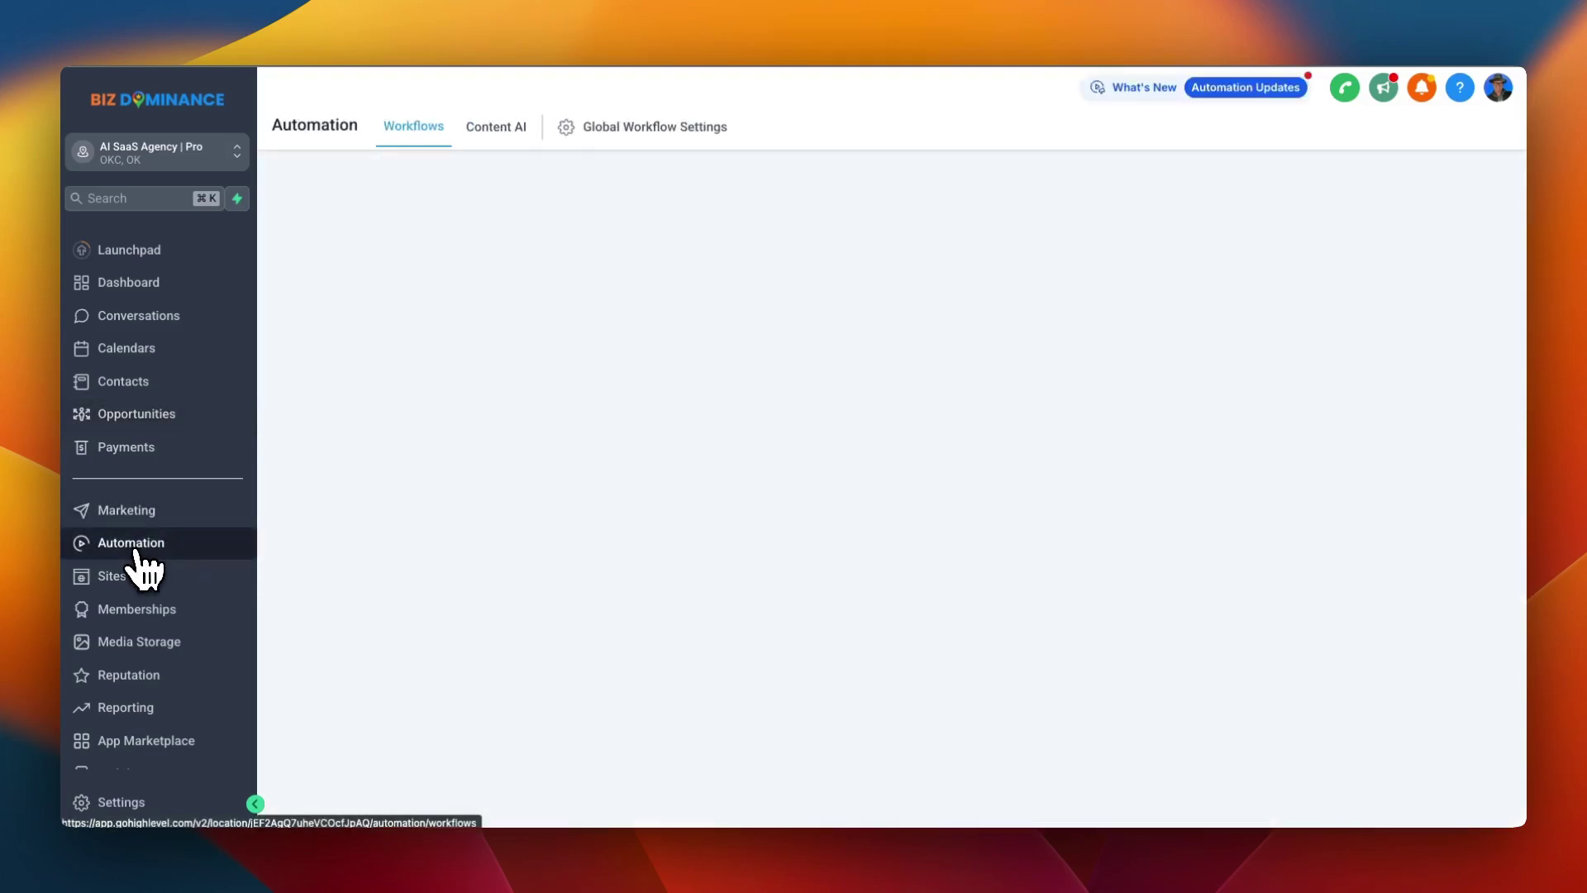
{"action": "scroll", "coordinate": [423, 533], "scroll_direction": "down", "scroll_amount": 1}
{"action": "scroll", "coordinate": [424, 541], "scroll_direction": "down", "scroll_amount": 3}
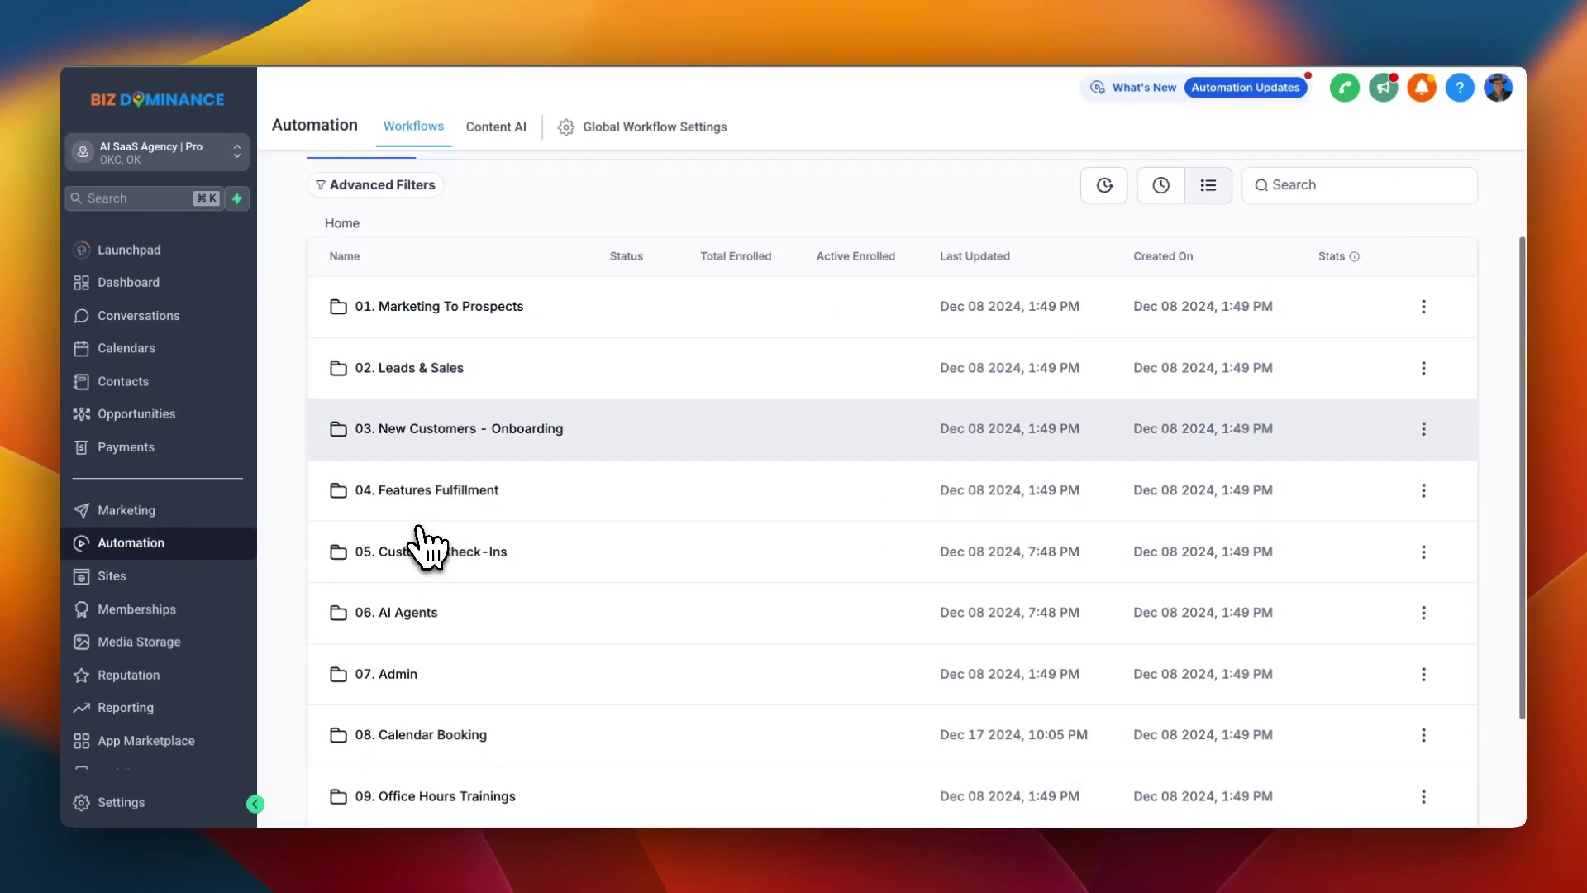
{"action": "left_click", "coordinate": [436, 389]}
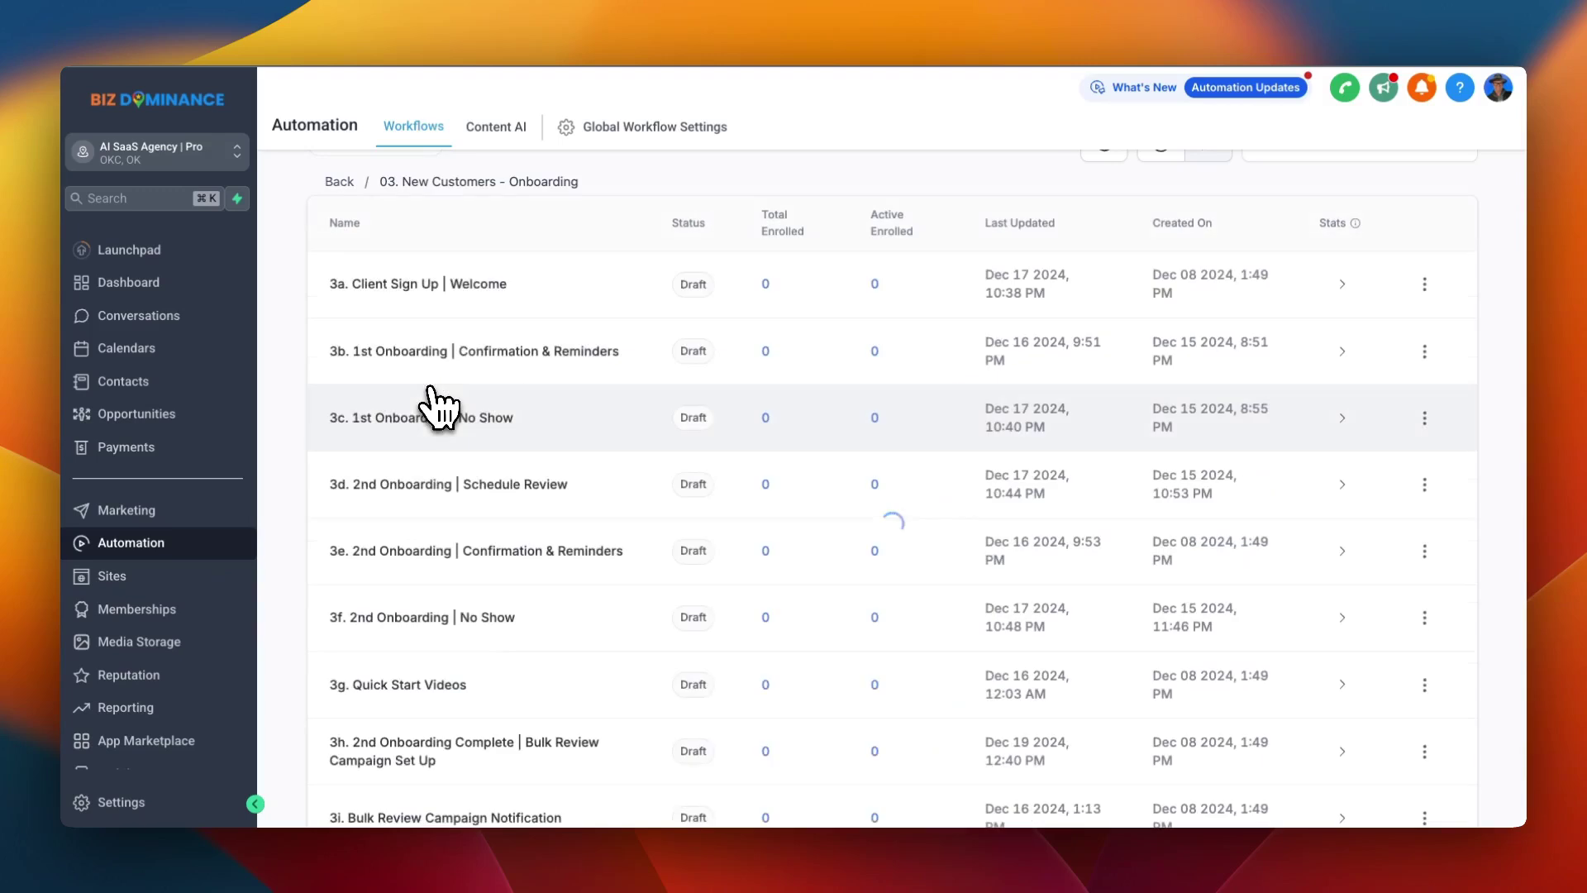
{"action": "left_click", "coordinate": [514, 265]}
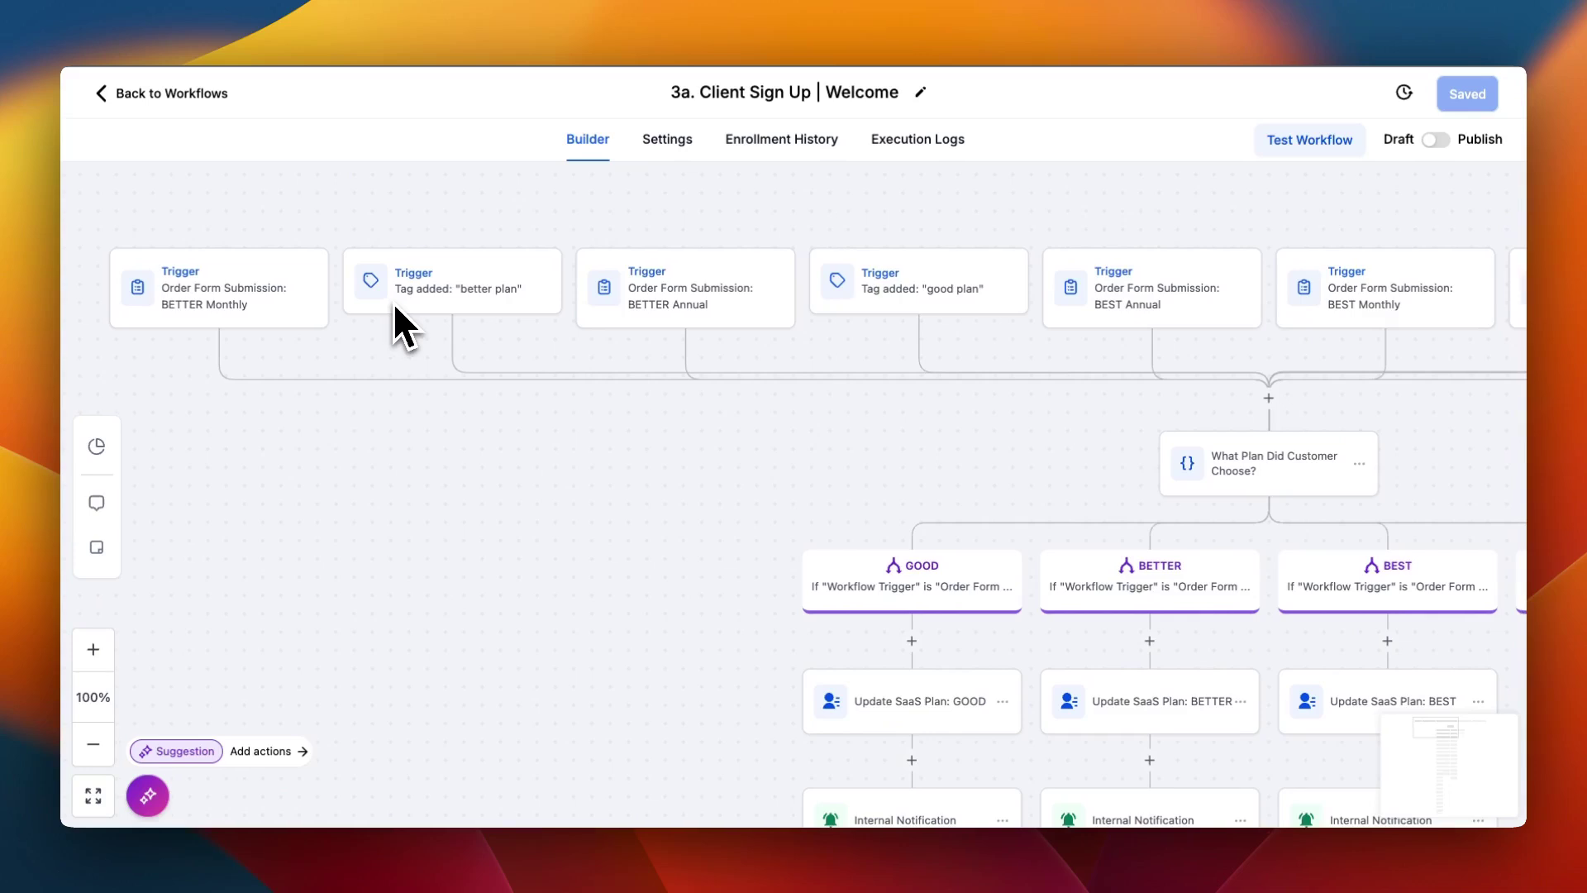
Scroll down the workflow canvas, read the Email | Welcome & Book Onboarding message, then exit the workflow
{"action": "scroll", "coordinate": [393, 301], "scroll_direction": "right", "scroll_amount": 10}
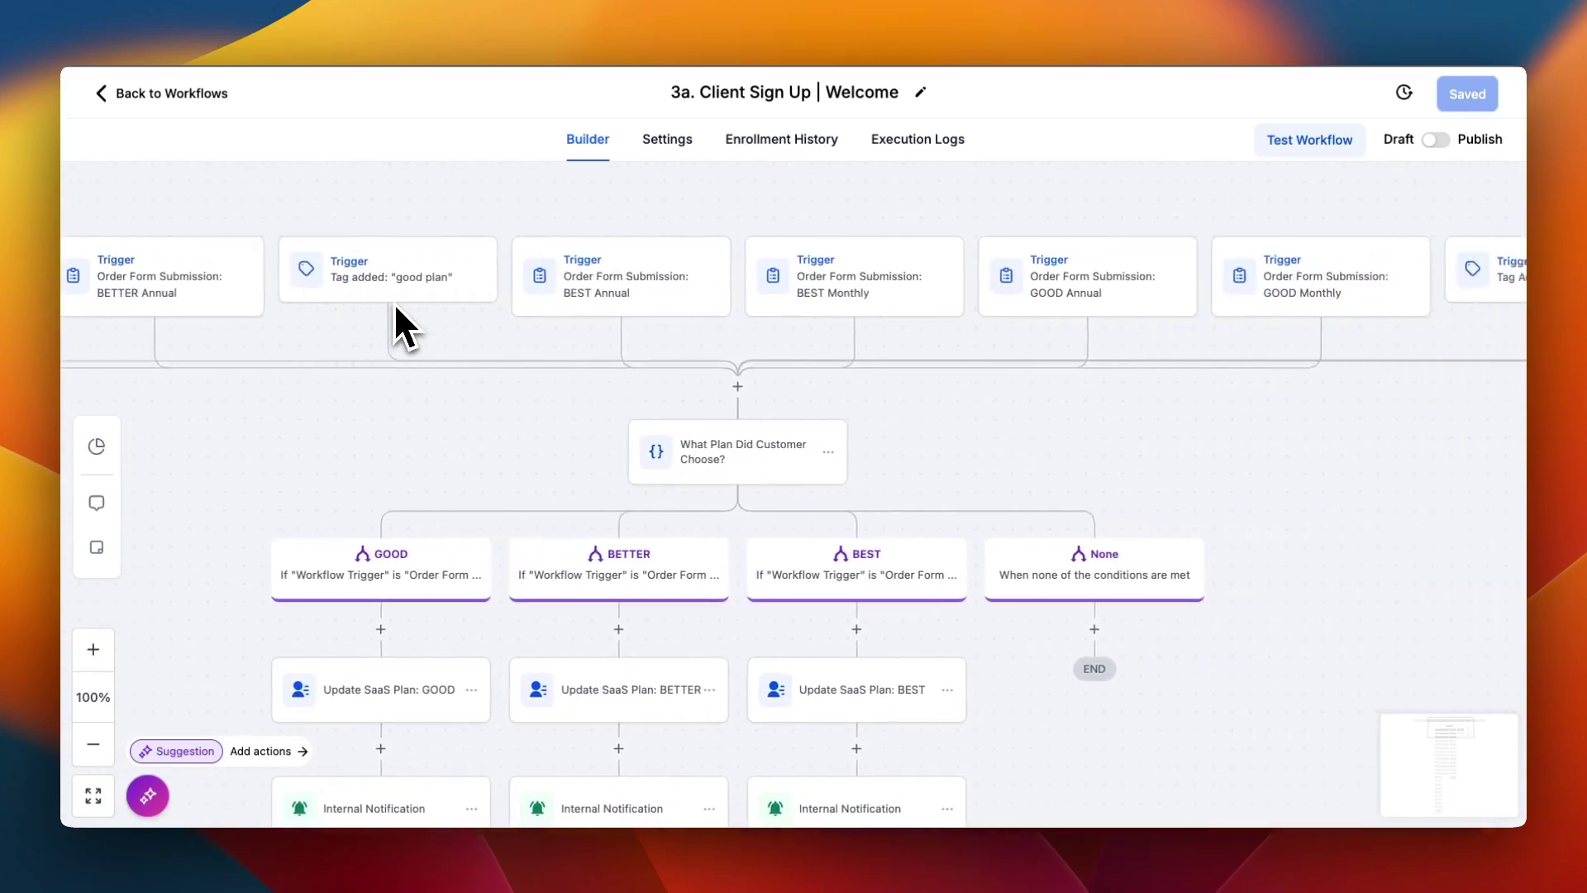
{"action": "scroll", "coordinate": [394, 301], "scroll_direction": "down", "scroll_amount": 5}
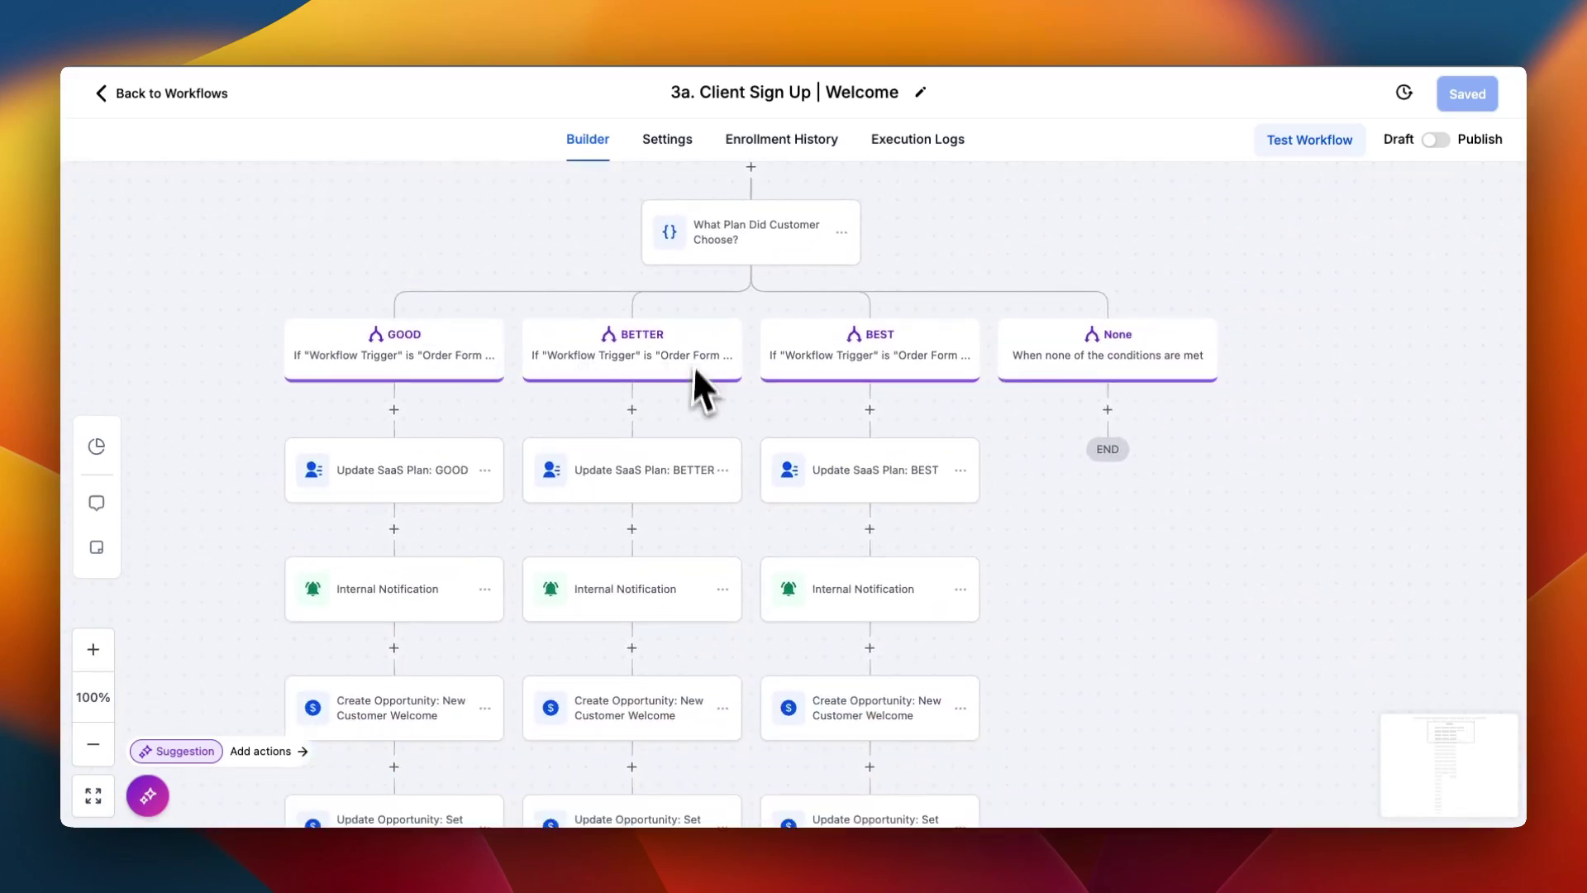
{"action": "scroll", "coordinate": [671, 411], "scroll_direction": "down", "scroll_amount": 8}
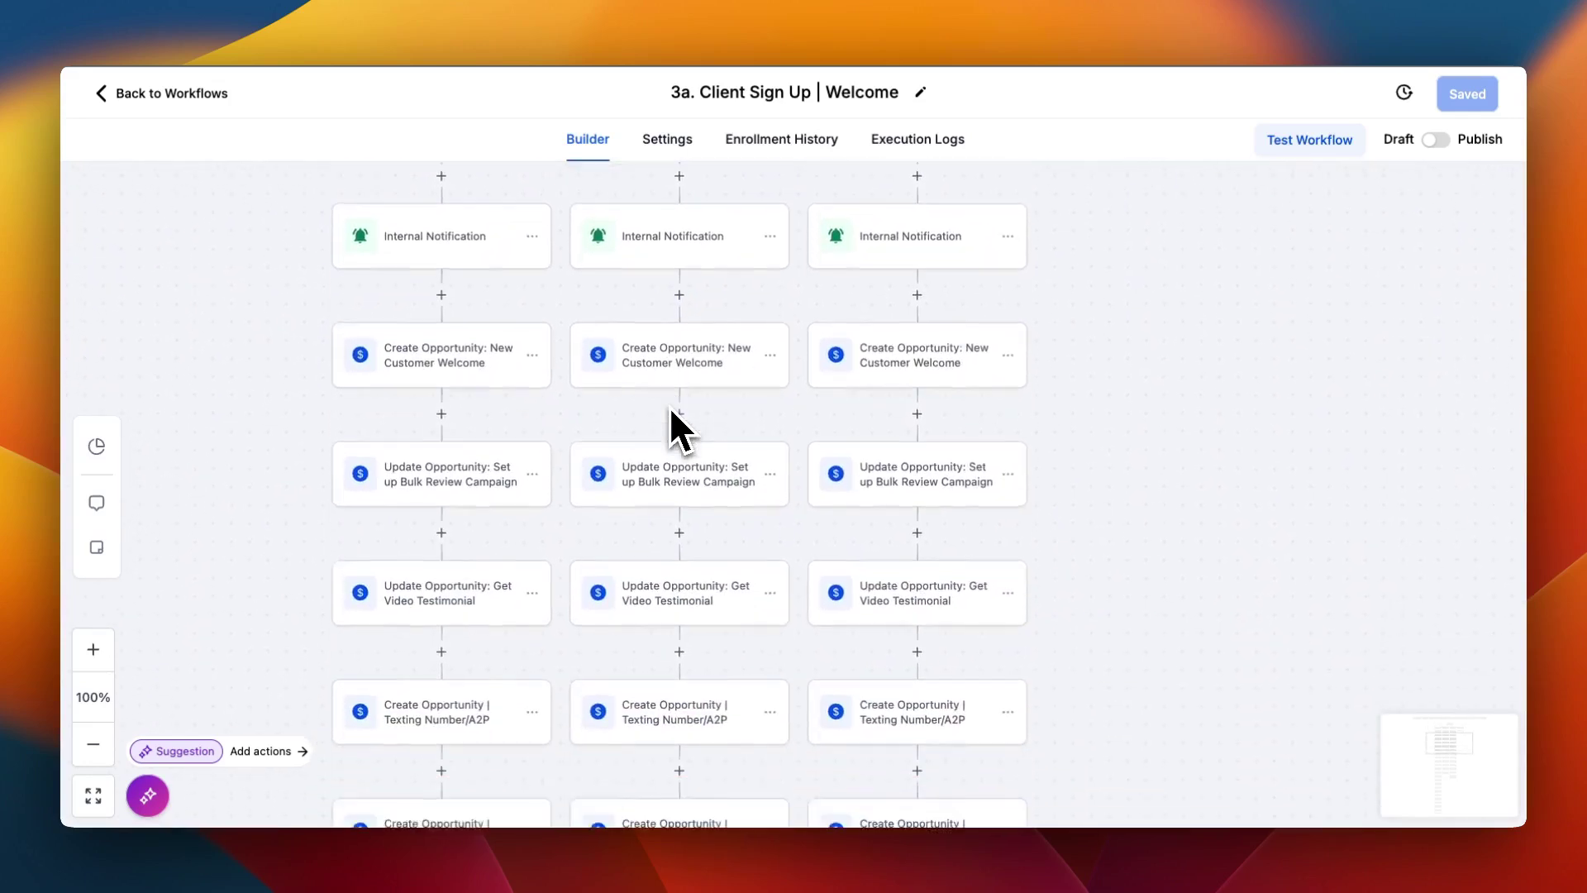
{"action": "scroll", "coordinate": [671, 411], "scroll_direction": "down", "scroll_amount": 12}
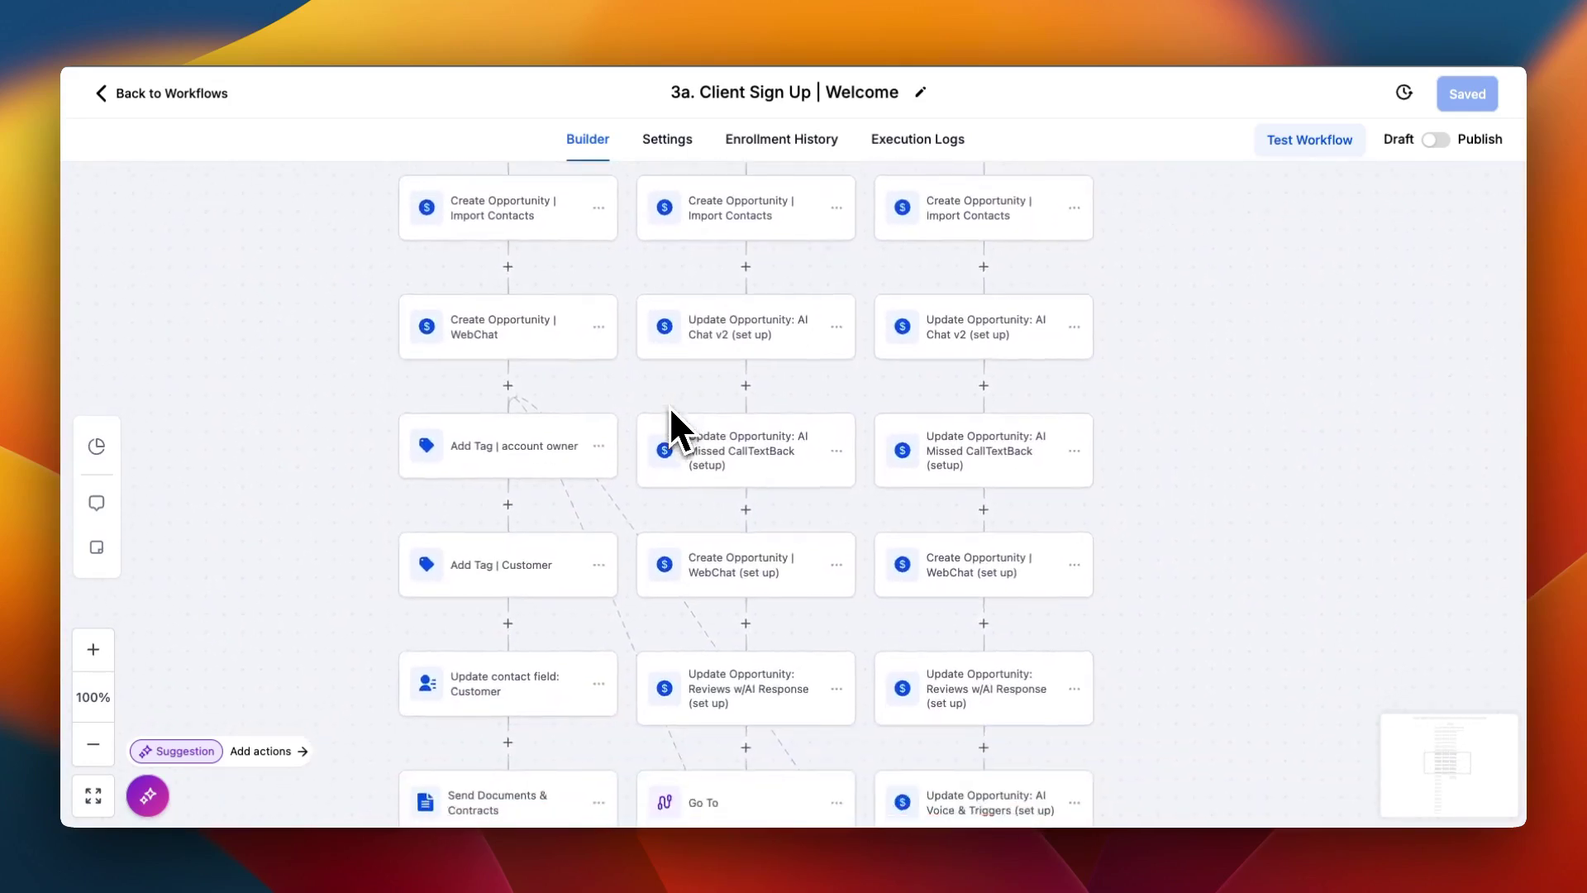
{"action": "scroll", "coordinate": [669, 405], "scroll_direction": "down", "scroll_amount": 8}
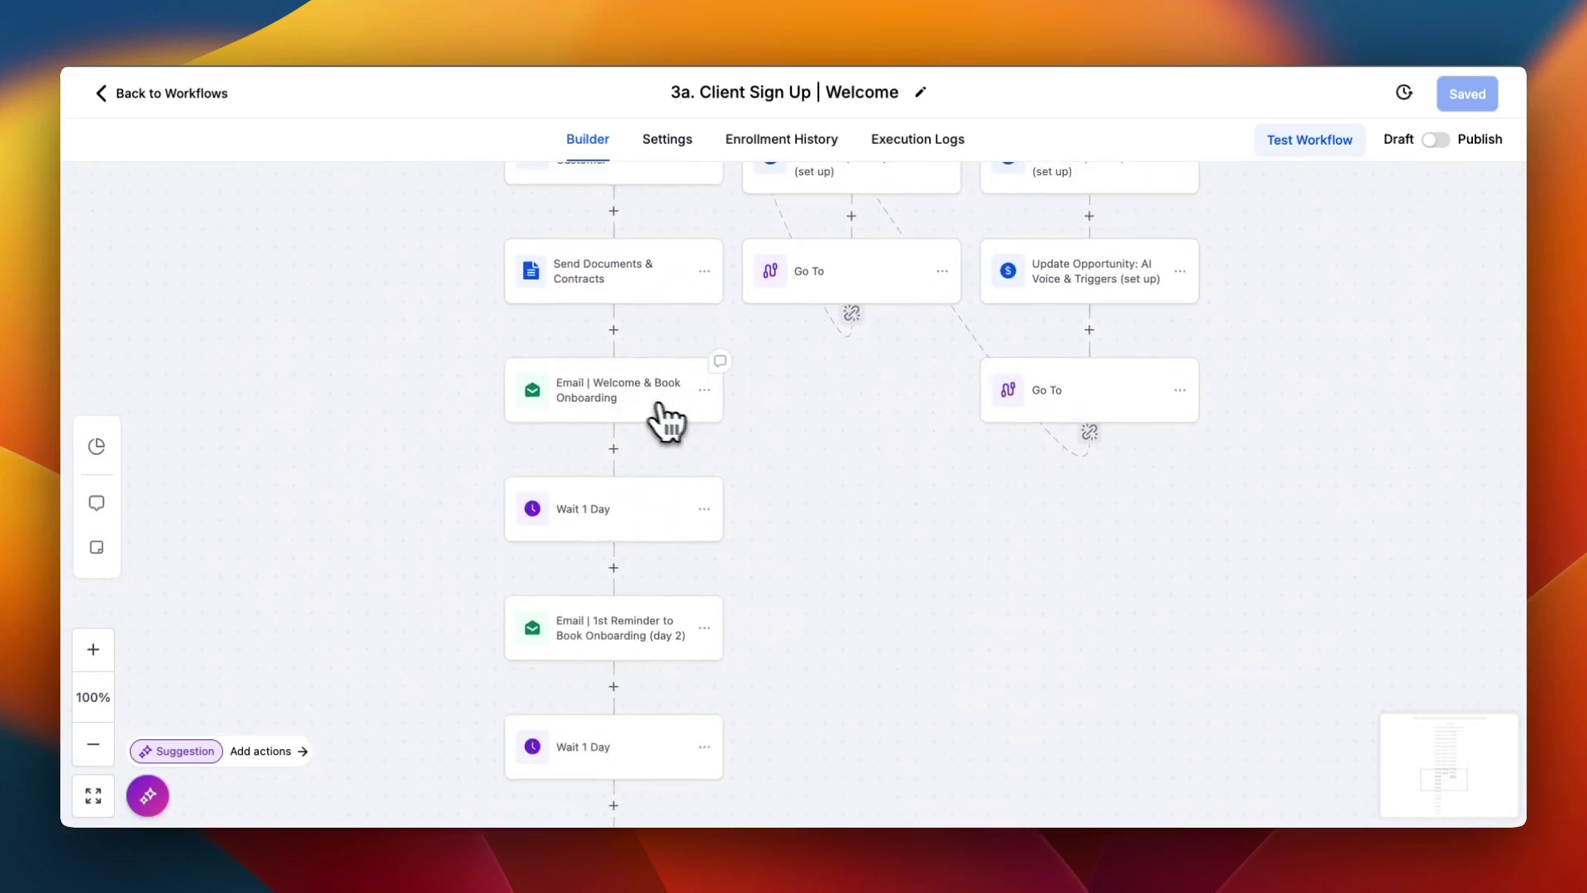
{"action": "left_click", "coordinate": [627, 398]}
{"action": "scroll", "coordinate": [1126, 567], "scroll_direction": "down", "scroll_amount": 10}
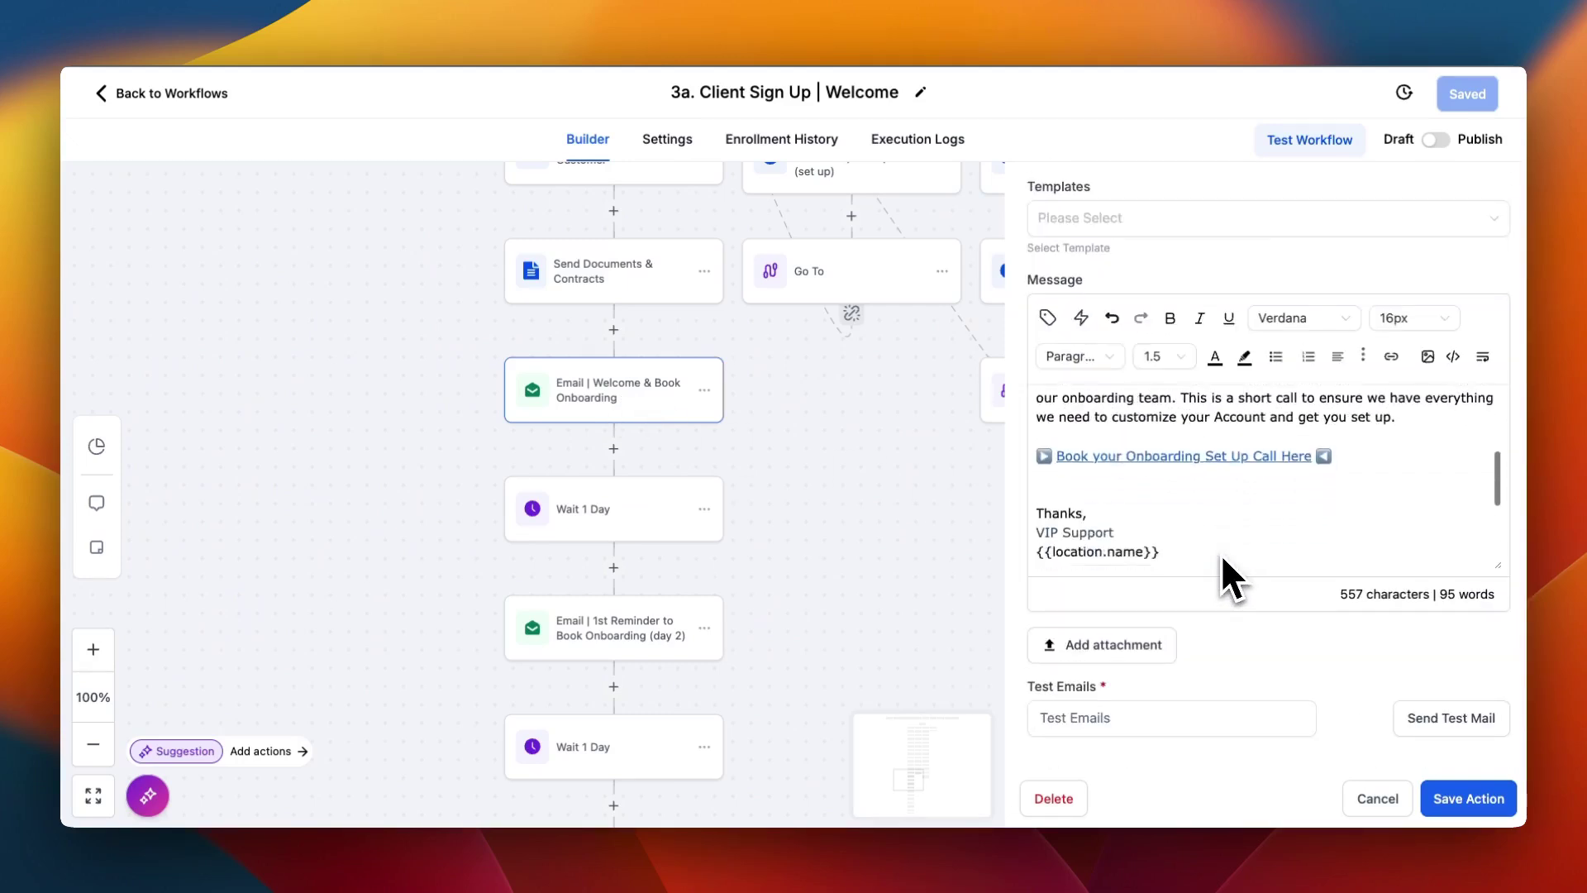
{"action": "scroll", "coordinate": [1228, 545], "scroll_direction": "up", "scroll_amount": 2}
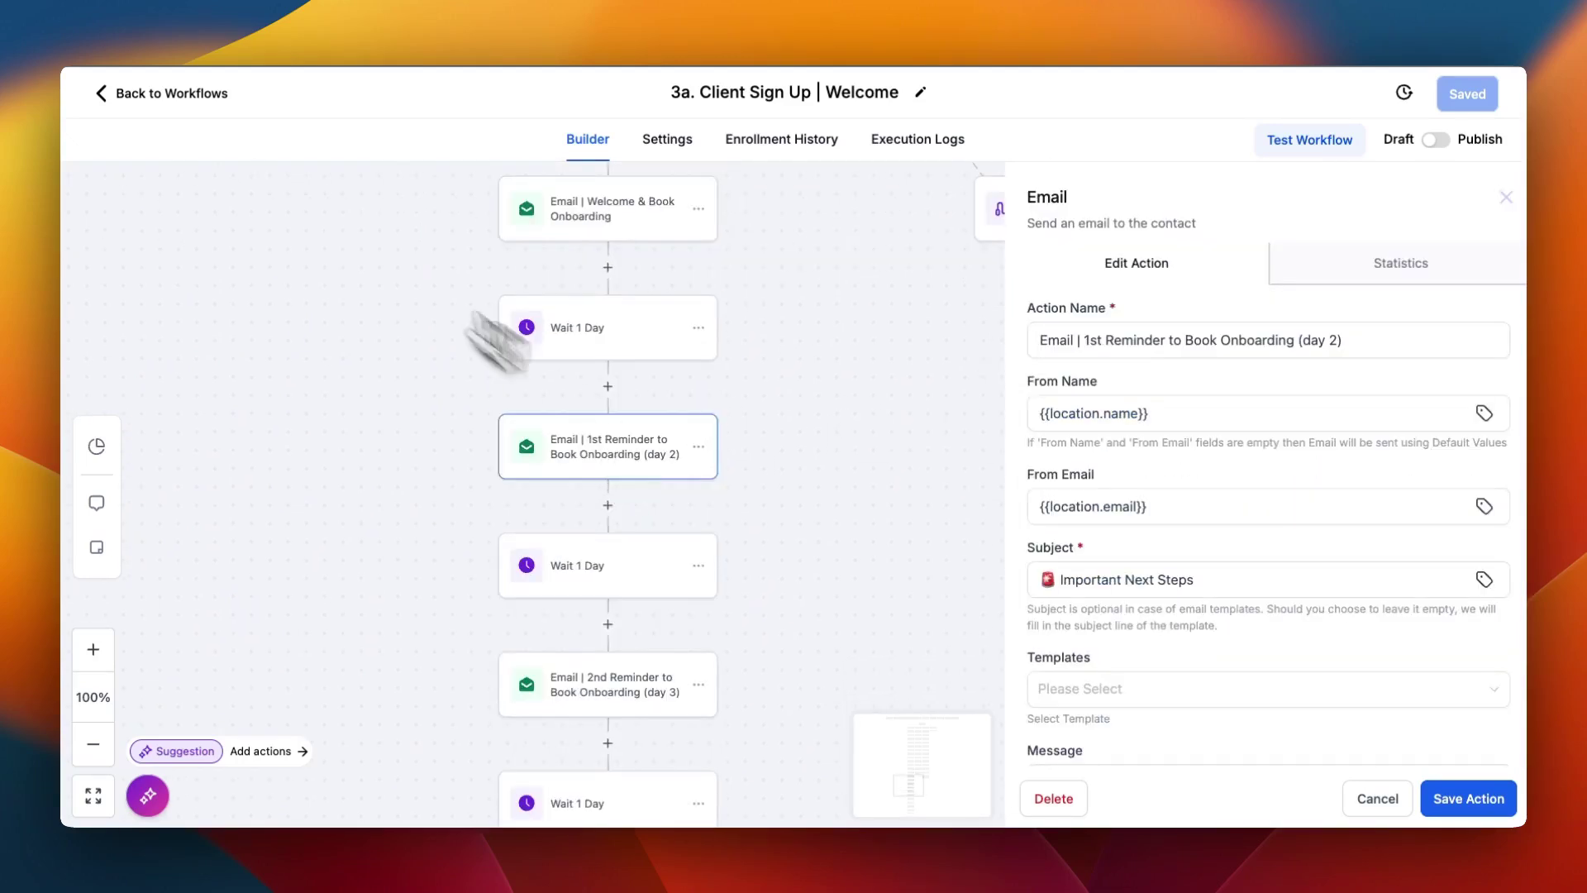
{"action": "left_click", "coordinate": [157, 95]}
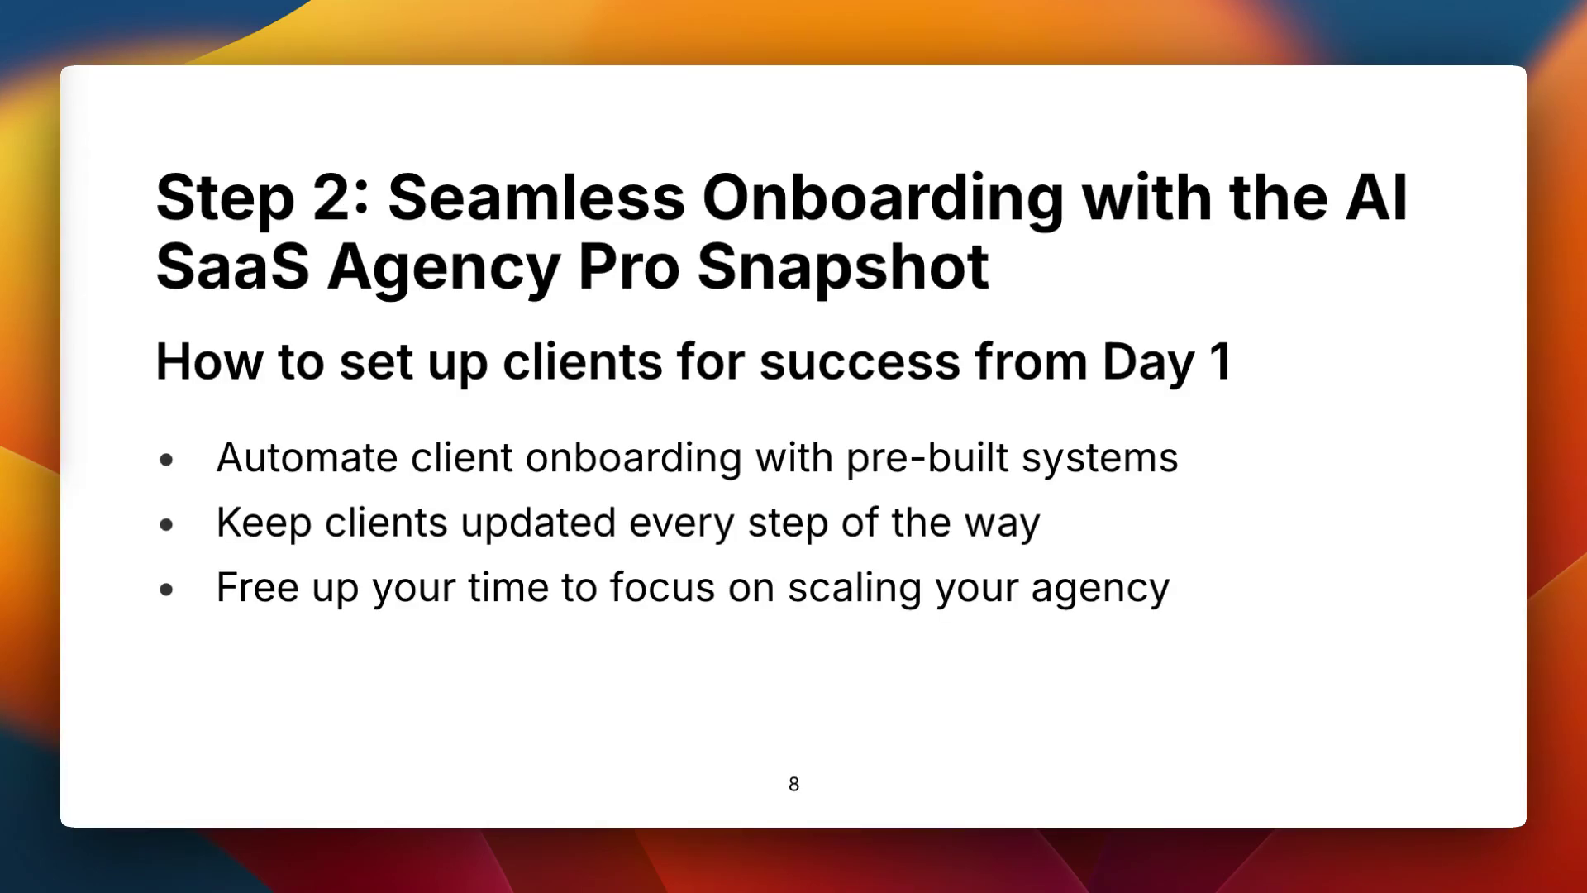
Advance the presentation to slide 9, Step 3: Fast Wins for Your Clients
{"action": "key", "text": "Right"}
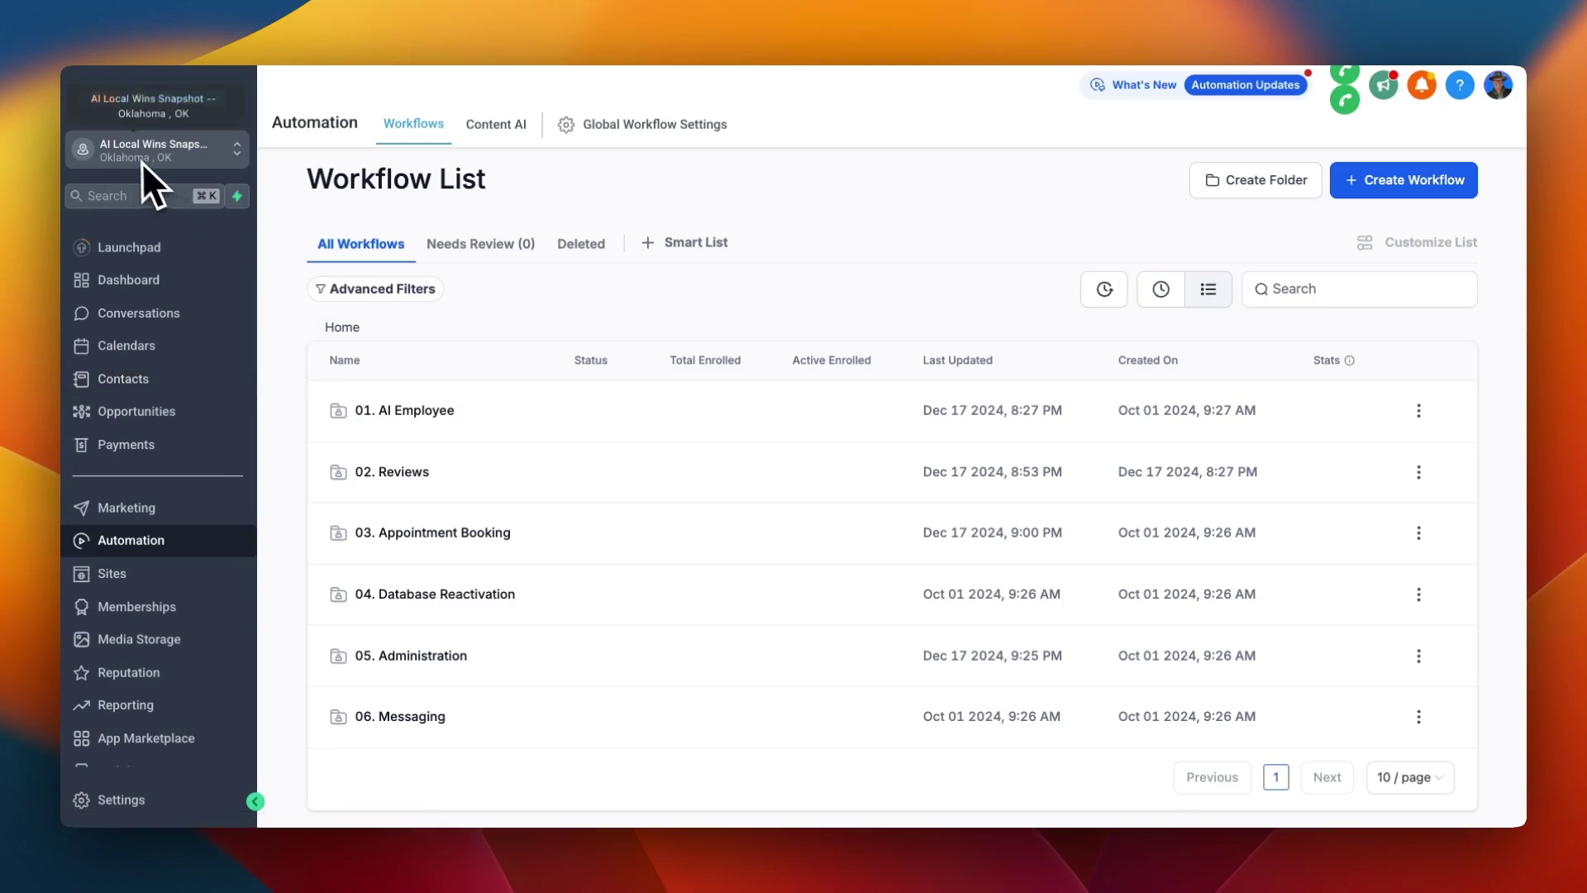
{"action": "left_click", "coordinate": [401, 411]}
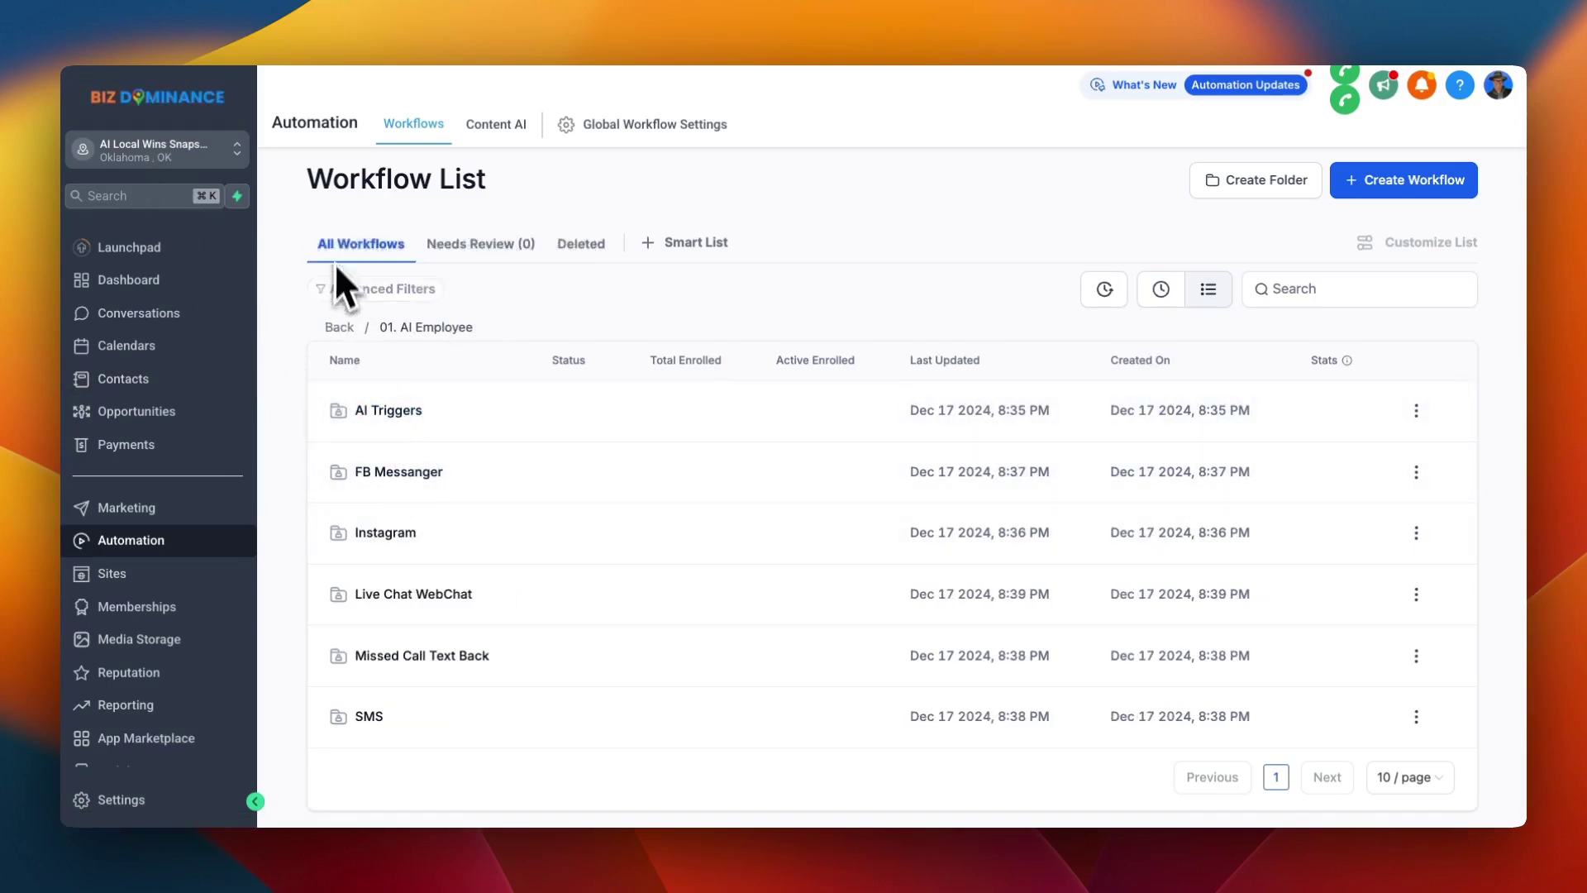
{"action": "left_click", "coordinate": [340, 340]}
{"action": "left_click", "coordinate": [395, 471]}
{"action": "left_click", "coordinate": [340, 340]}
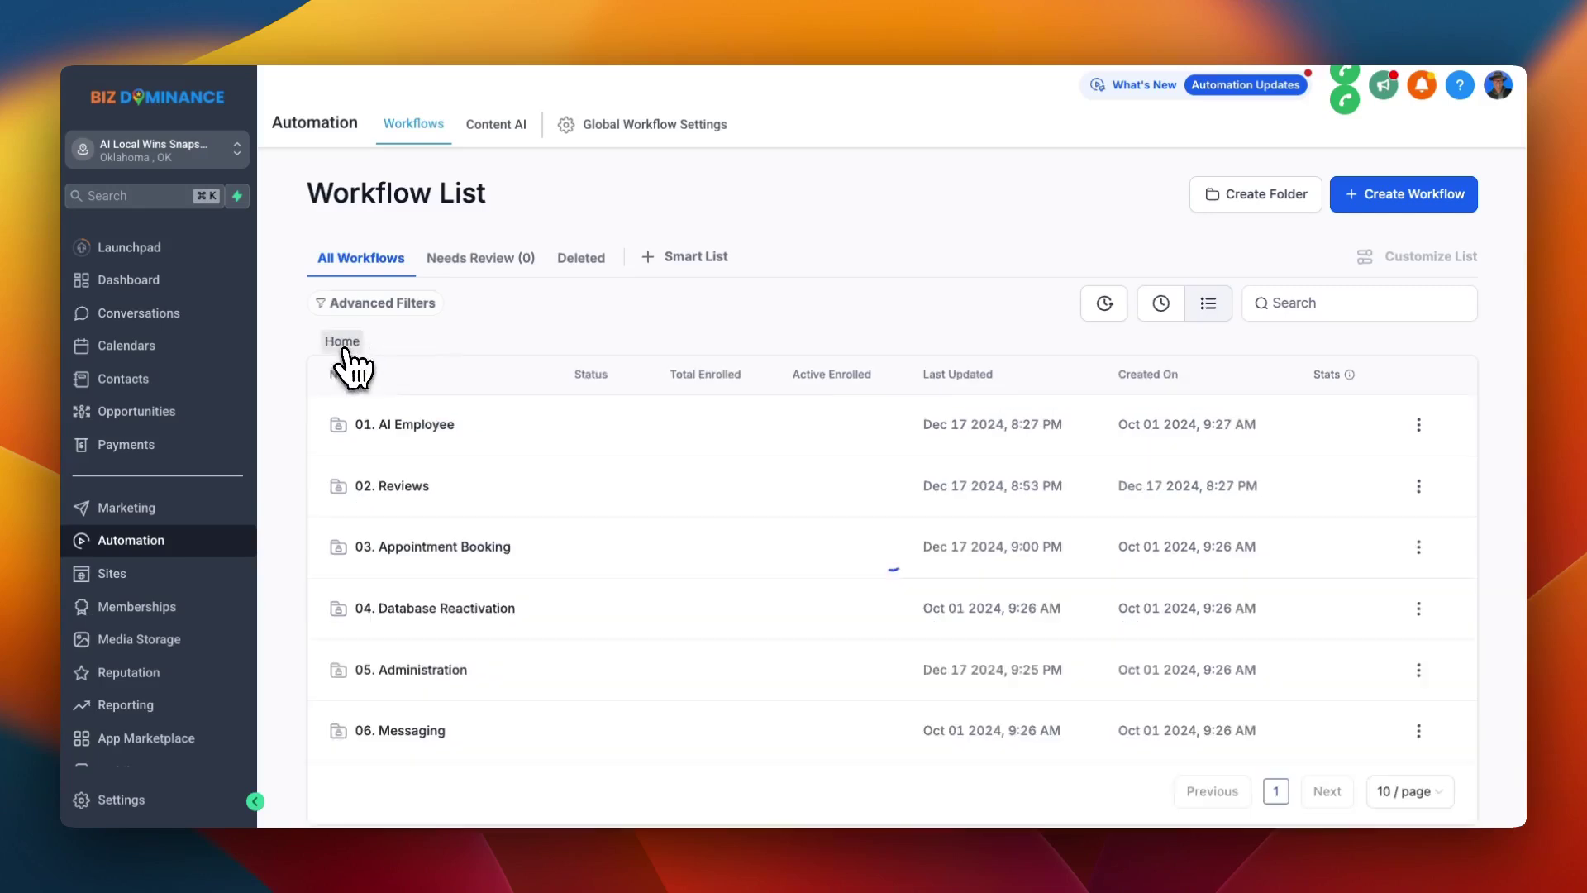
{"action": "left_click", "coordinate": [403, 549]}
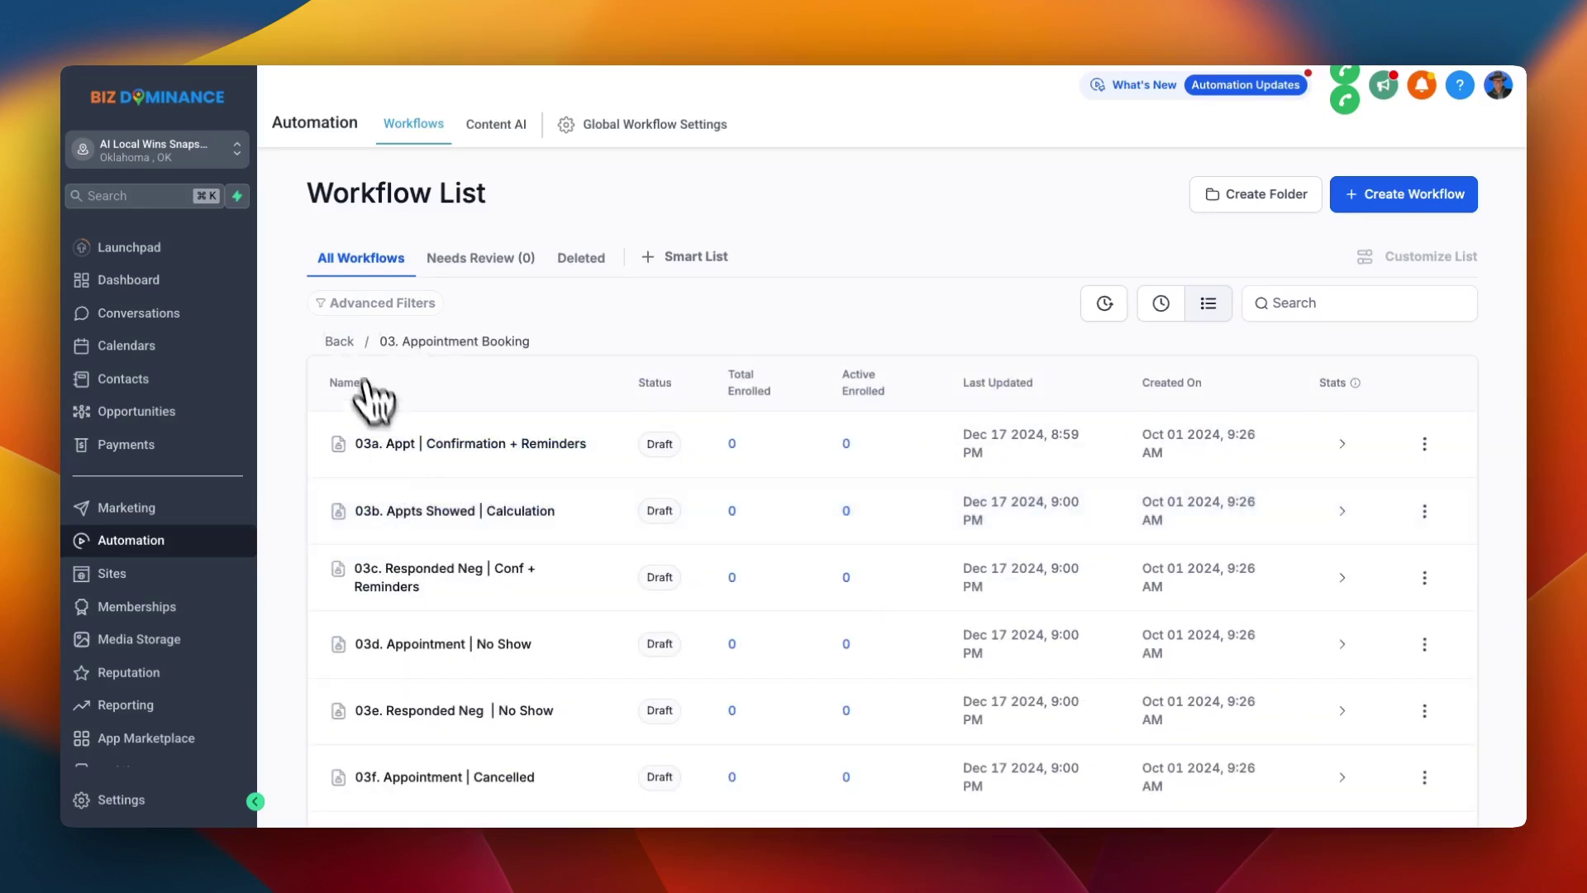
{"action": "left_click", "coordinate": [340, 340]}
{"action": "left_click", "coordinate": [398, 612]}
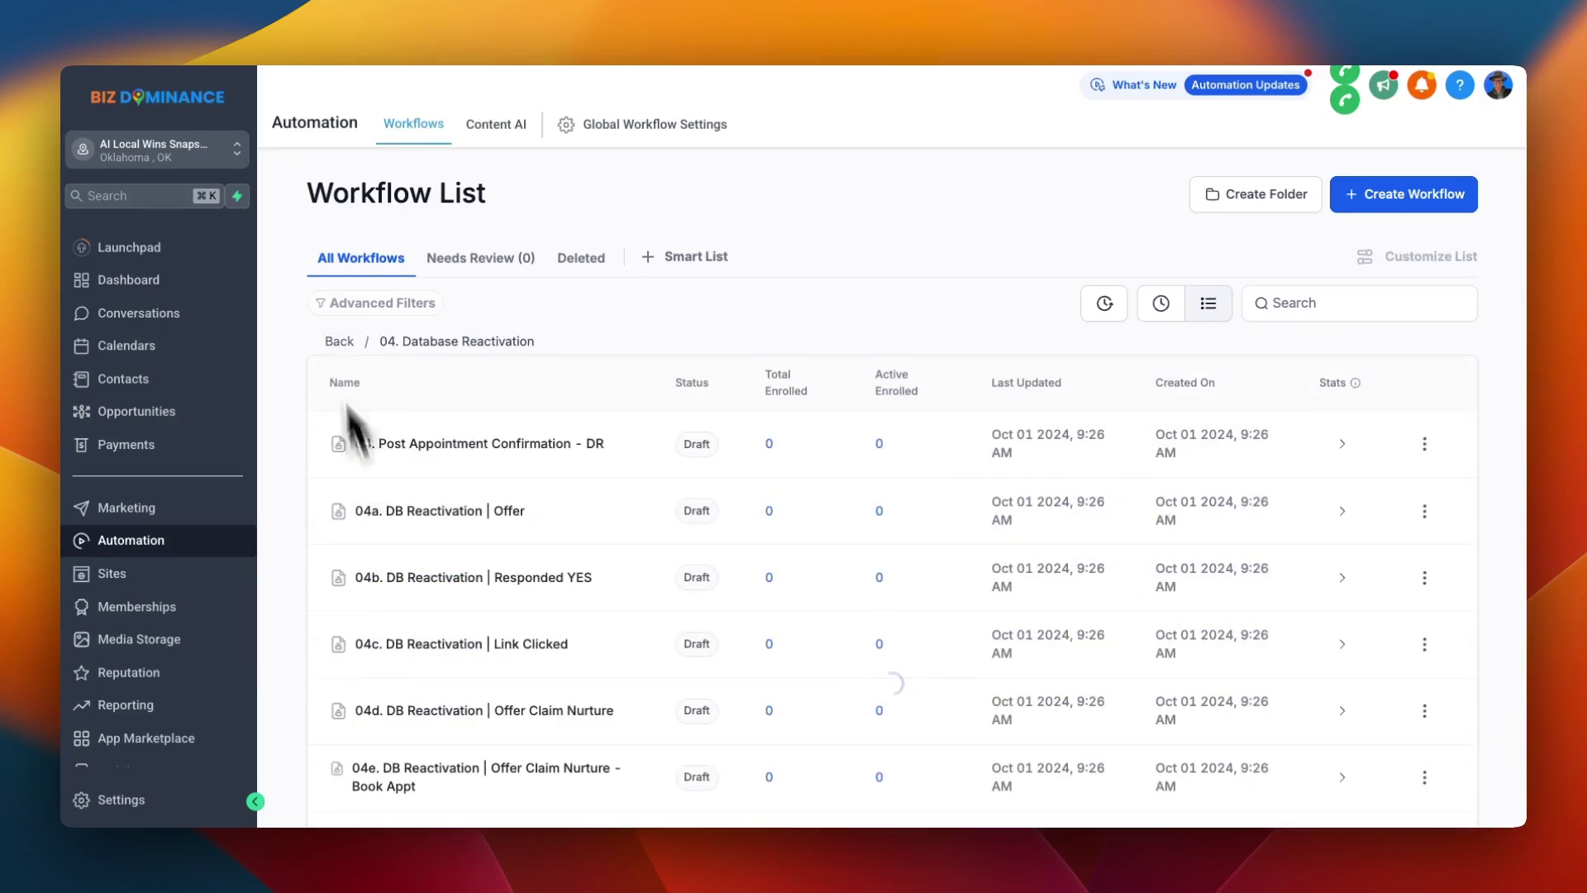
{"action": "left_click", "coordinate": [335, 351]}
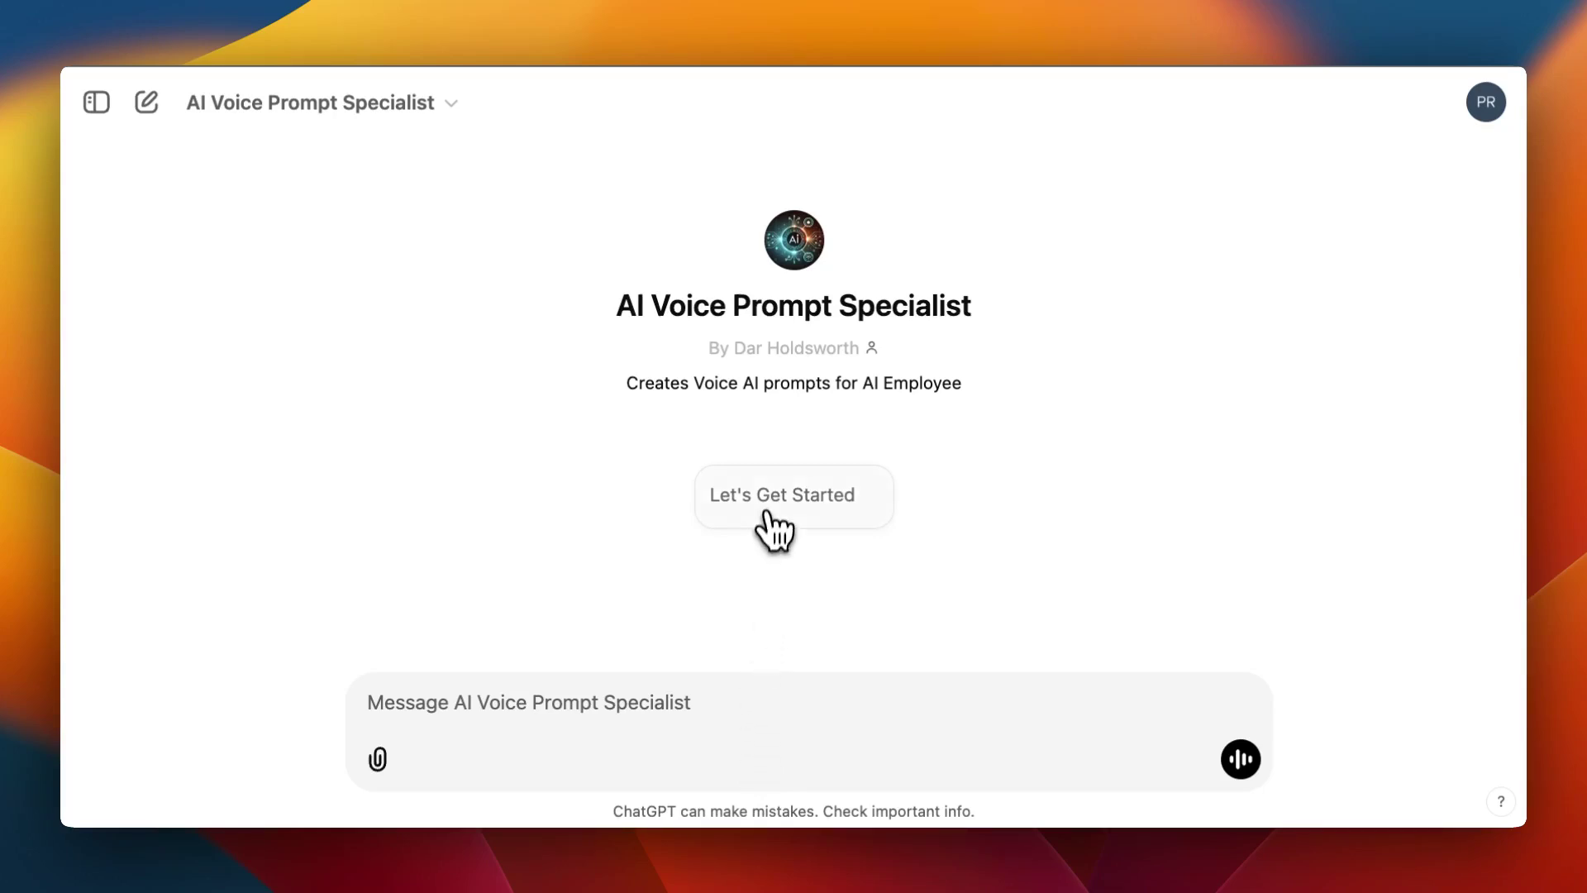
Start the session and send website Poolworld.com, name Pool World, plus the business phone, email and street address
{"action": "left_click", "coordinate": [762, 506]}
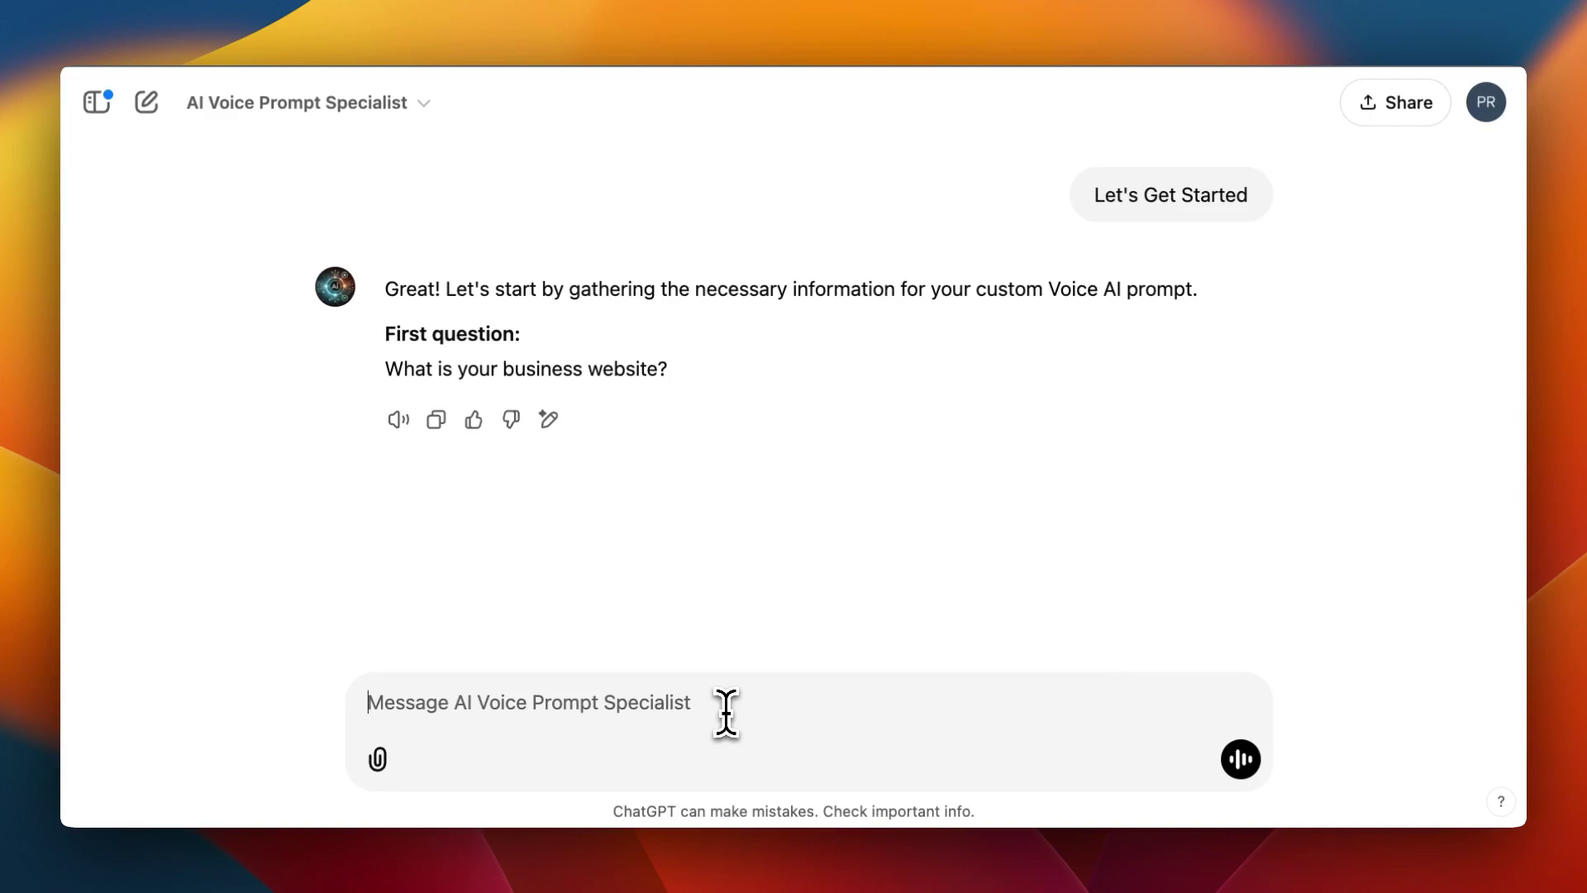
{"action": "type", "text": "Poolworld.com"}
{"action": "key", "text": "Return"}
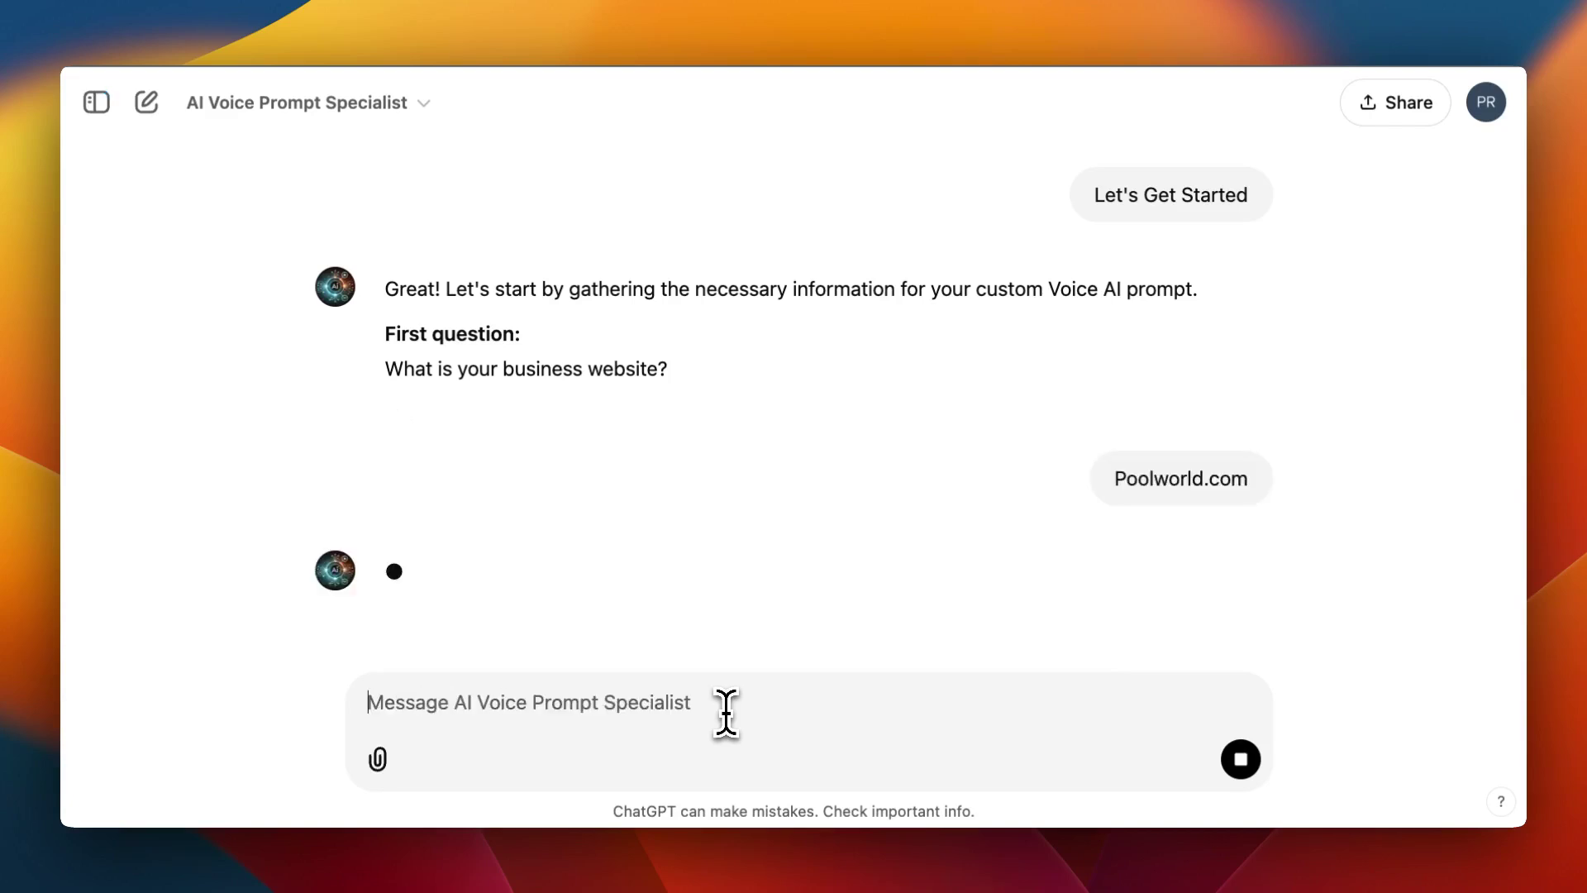
{"action": "type", "text": "Pool World"}
{"action": "key", "text": "Return"}
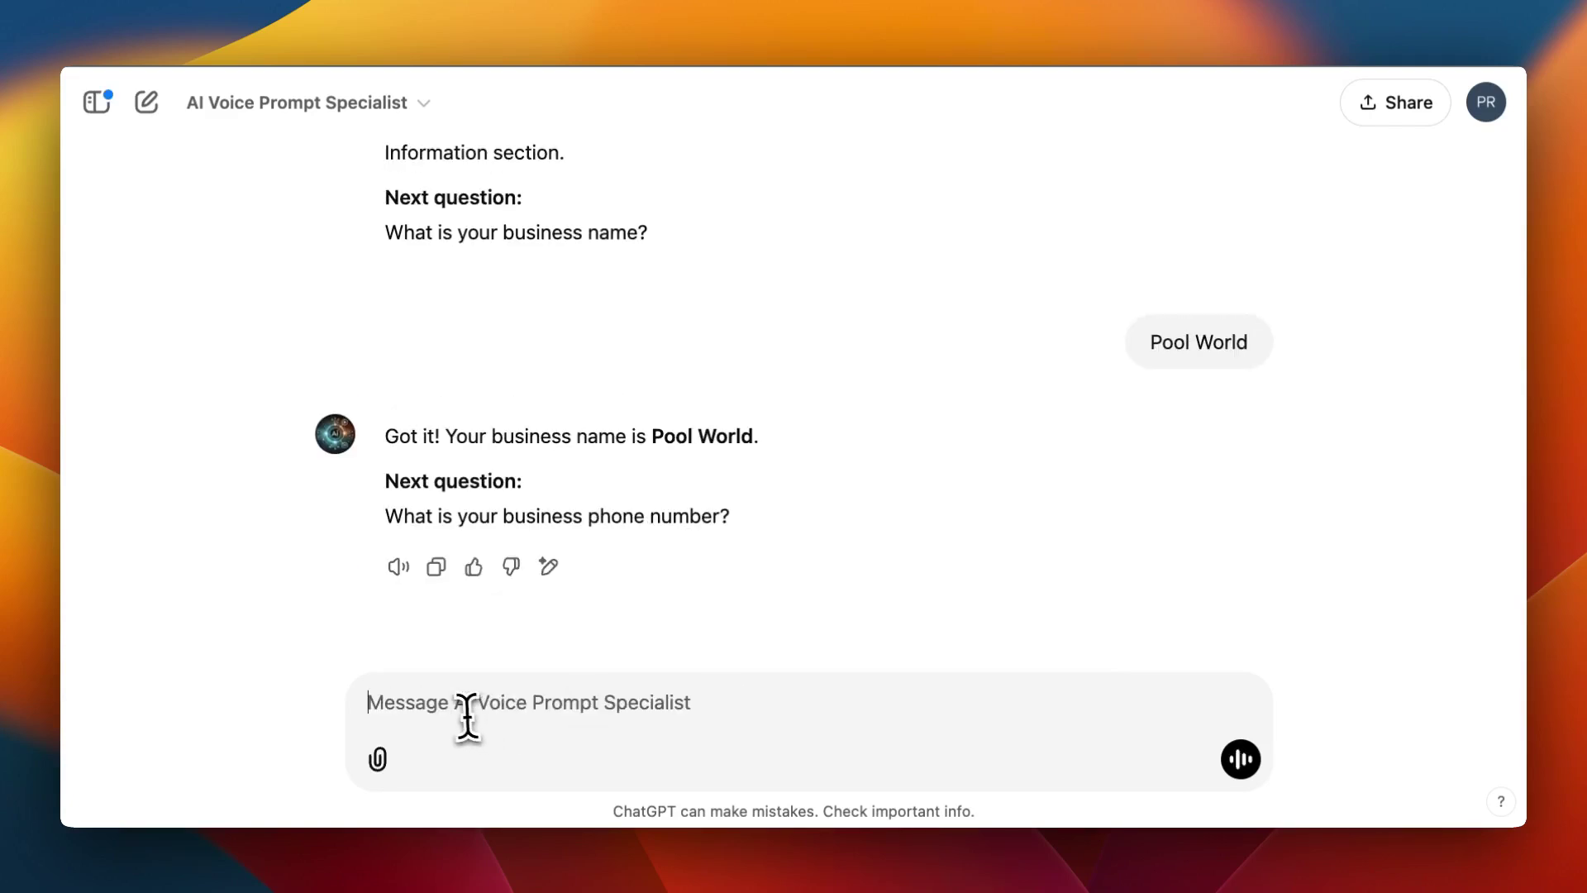
{"action": "key", "text": "Return"}
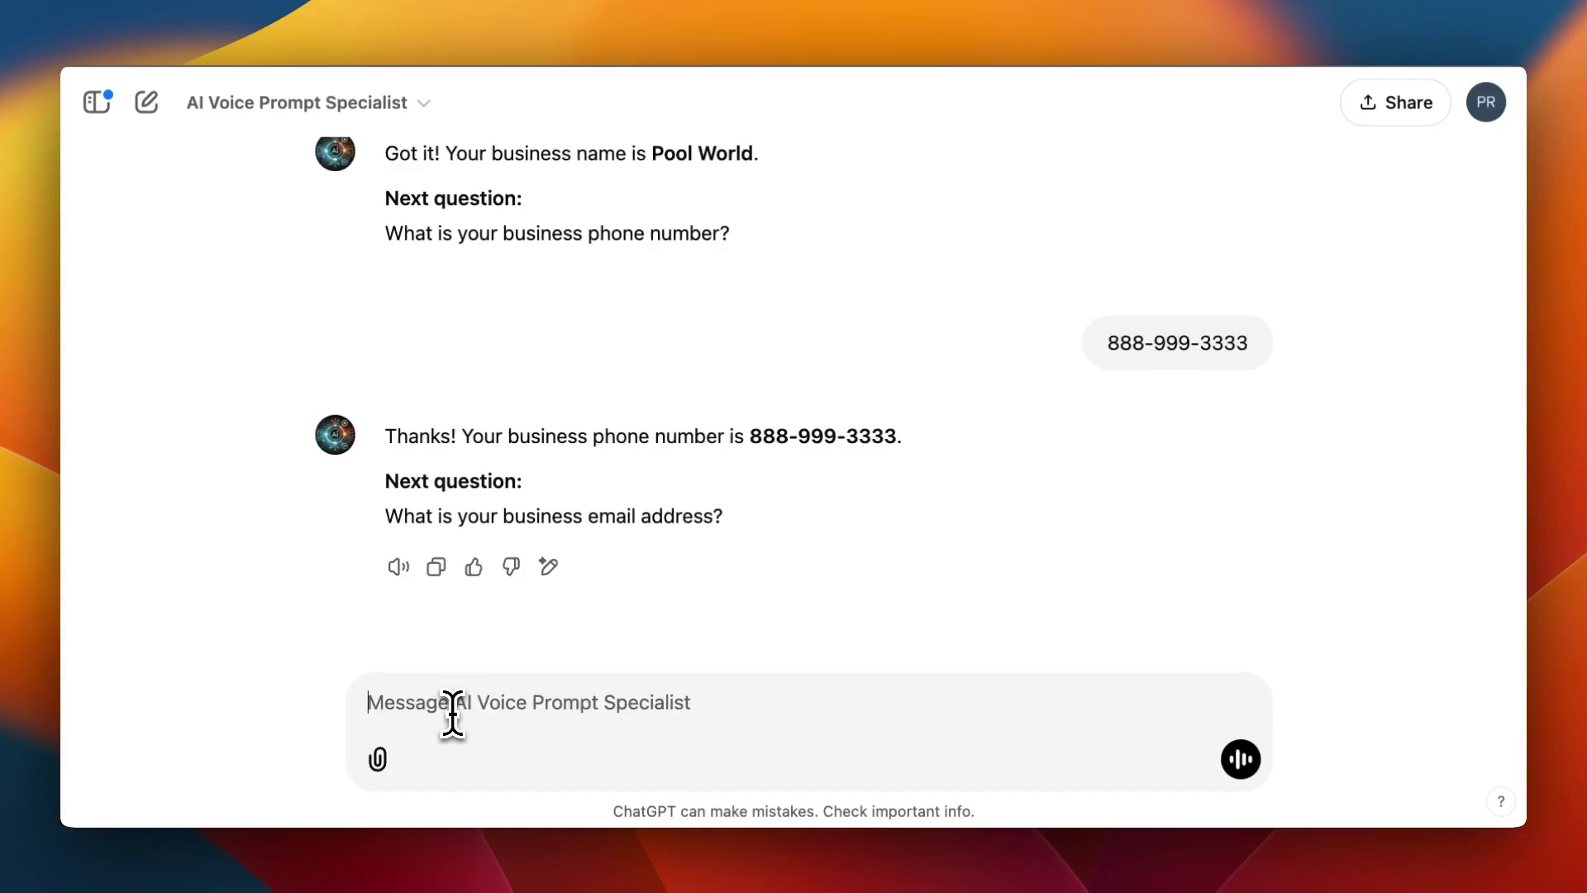
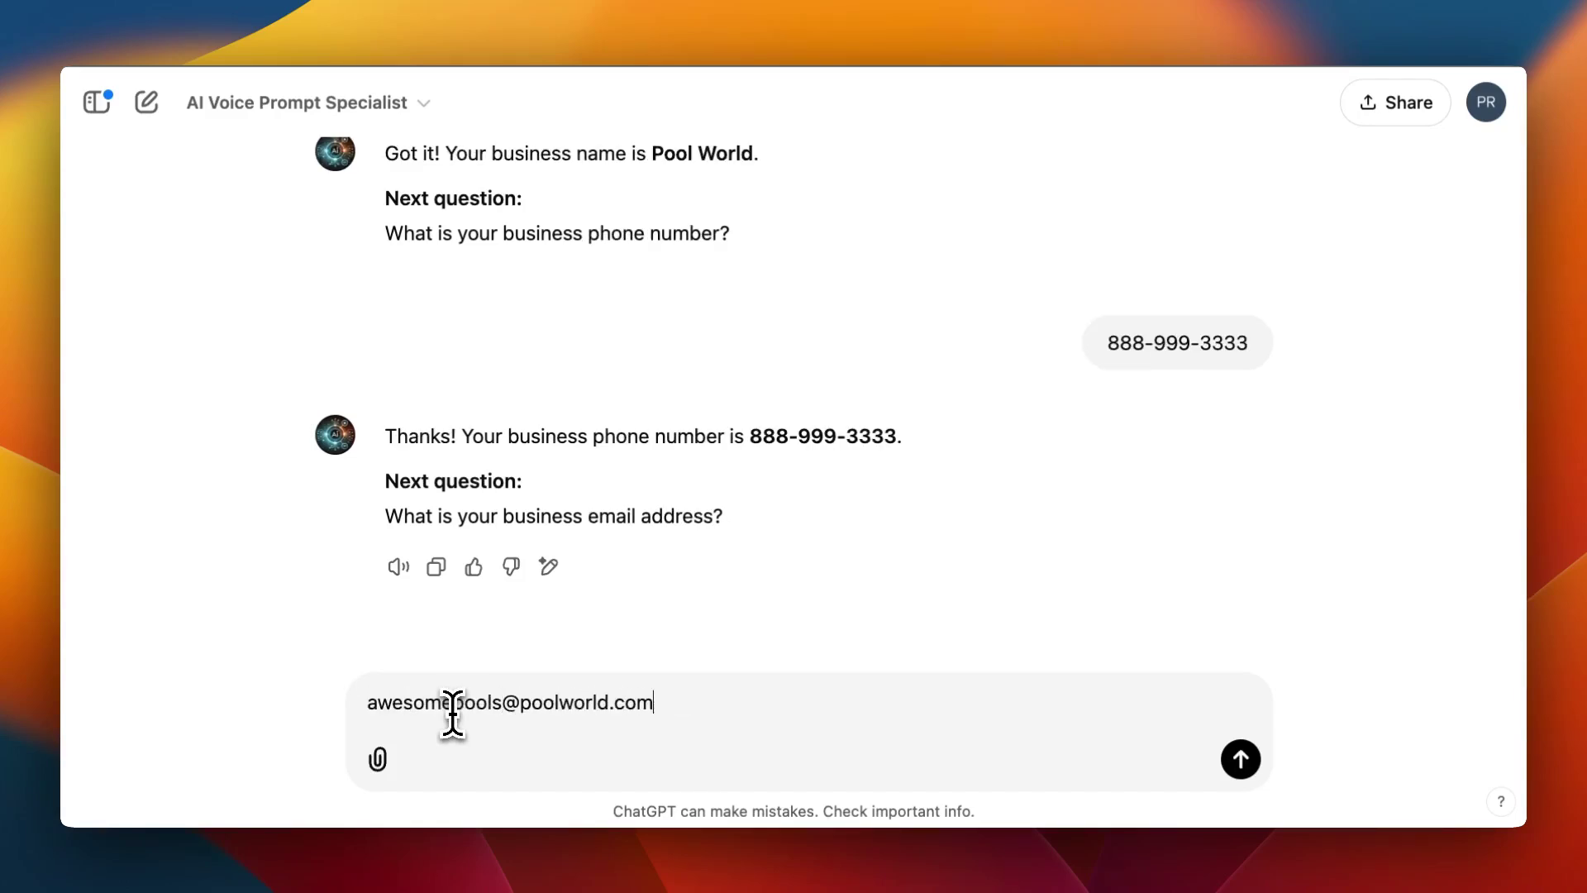
{"action": "key", "text": "Return"}
{"action": "type", "text": "123"}
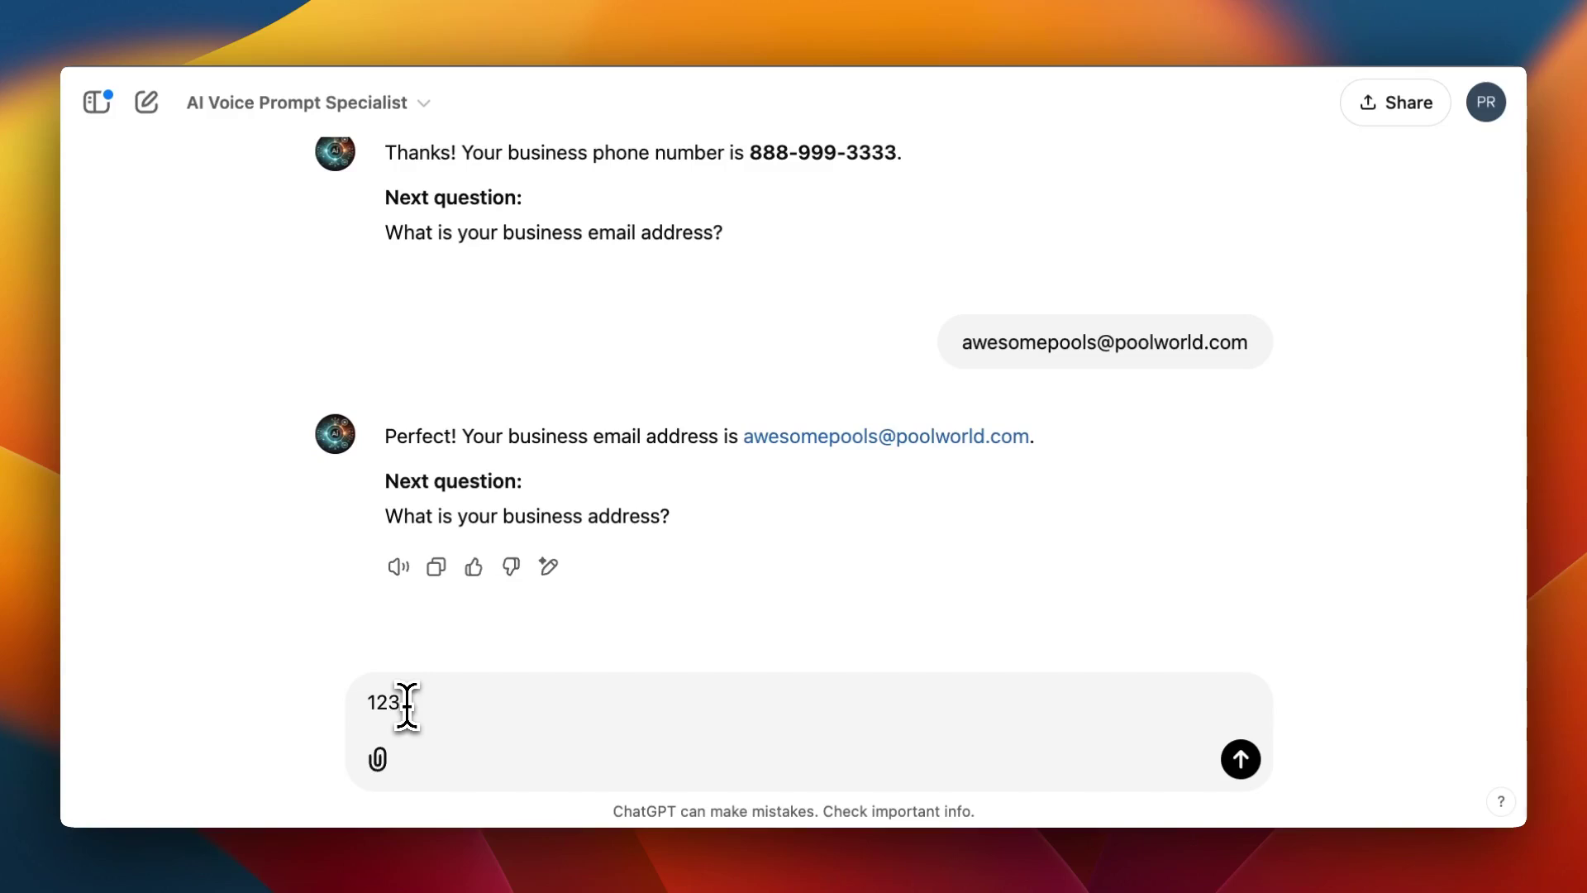
{"action": "type", "text": " main st"}
{"action": "key", "text": "Return"}
Send Monday-Friday 8am-5pm hours, CT time zone, and services: custom fresh/salt water pools, hot tubs, waterfalls
{"action": "left_click_drag", "start_coordinate": [719, 517], "coordinate": [949, 532]}
{"action": "key", "text": "super+c"}
{"action": "left_click", "coordinate": [502, 691]}
{"action": "key", "text": "super+v"}
{"action": "key", "text": "Return"}
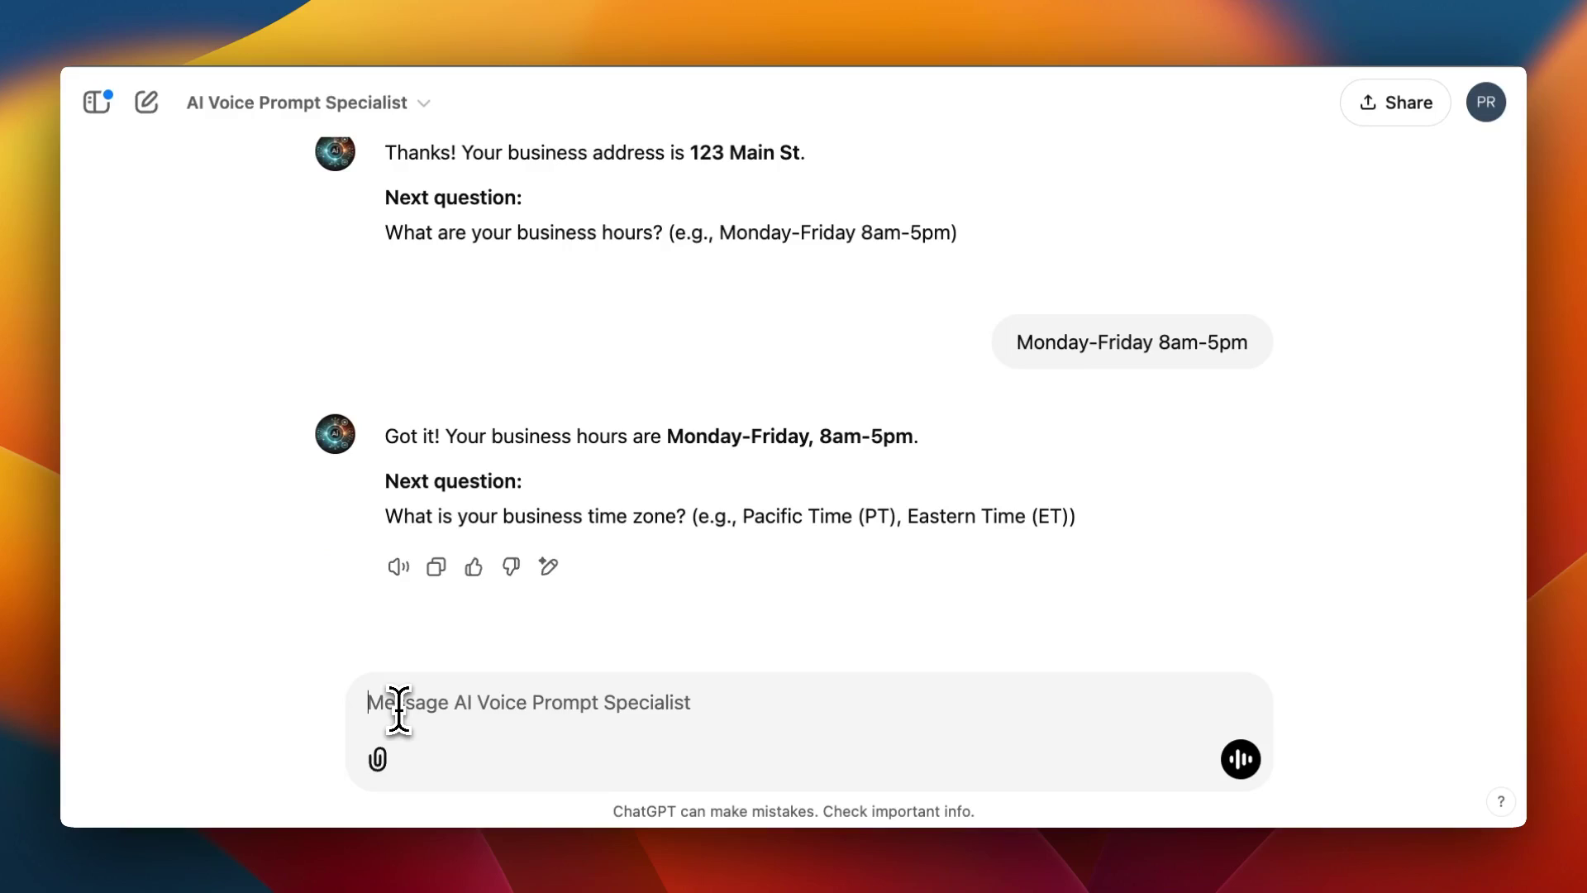
{"action": "type", "text": "CT"}
{"action": "key", "text": "Return"}
{"action": "type", "text": "We b"}
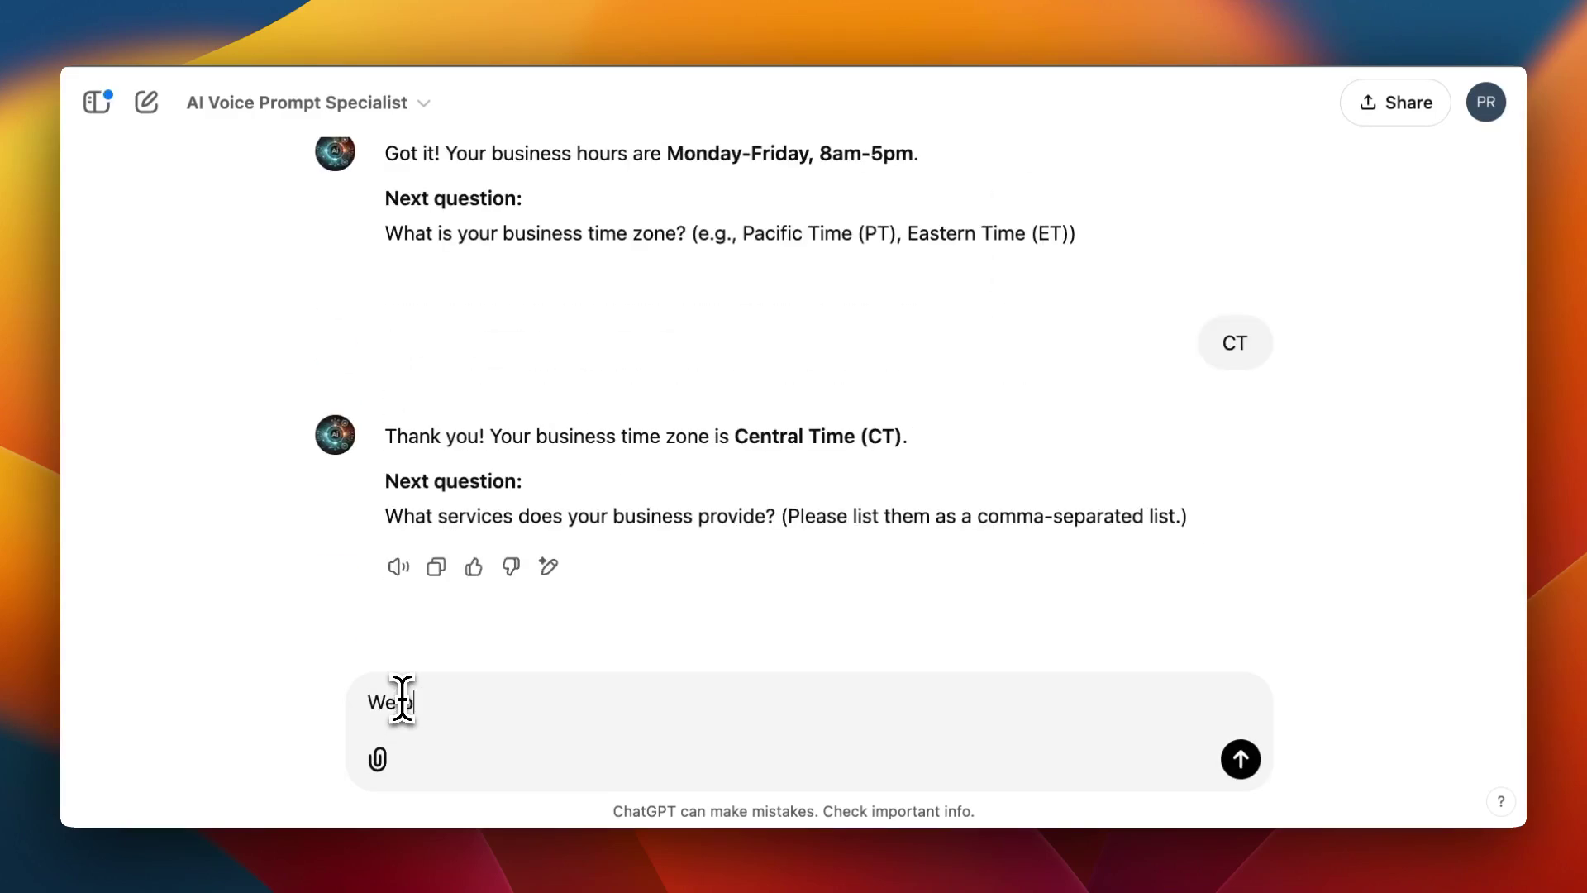
{"action": "type", "text": "uild custom pools, fresh water and salt water, we also build hot tubs and waterfalls"}
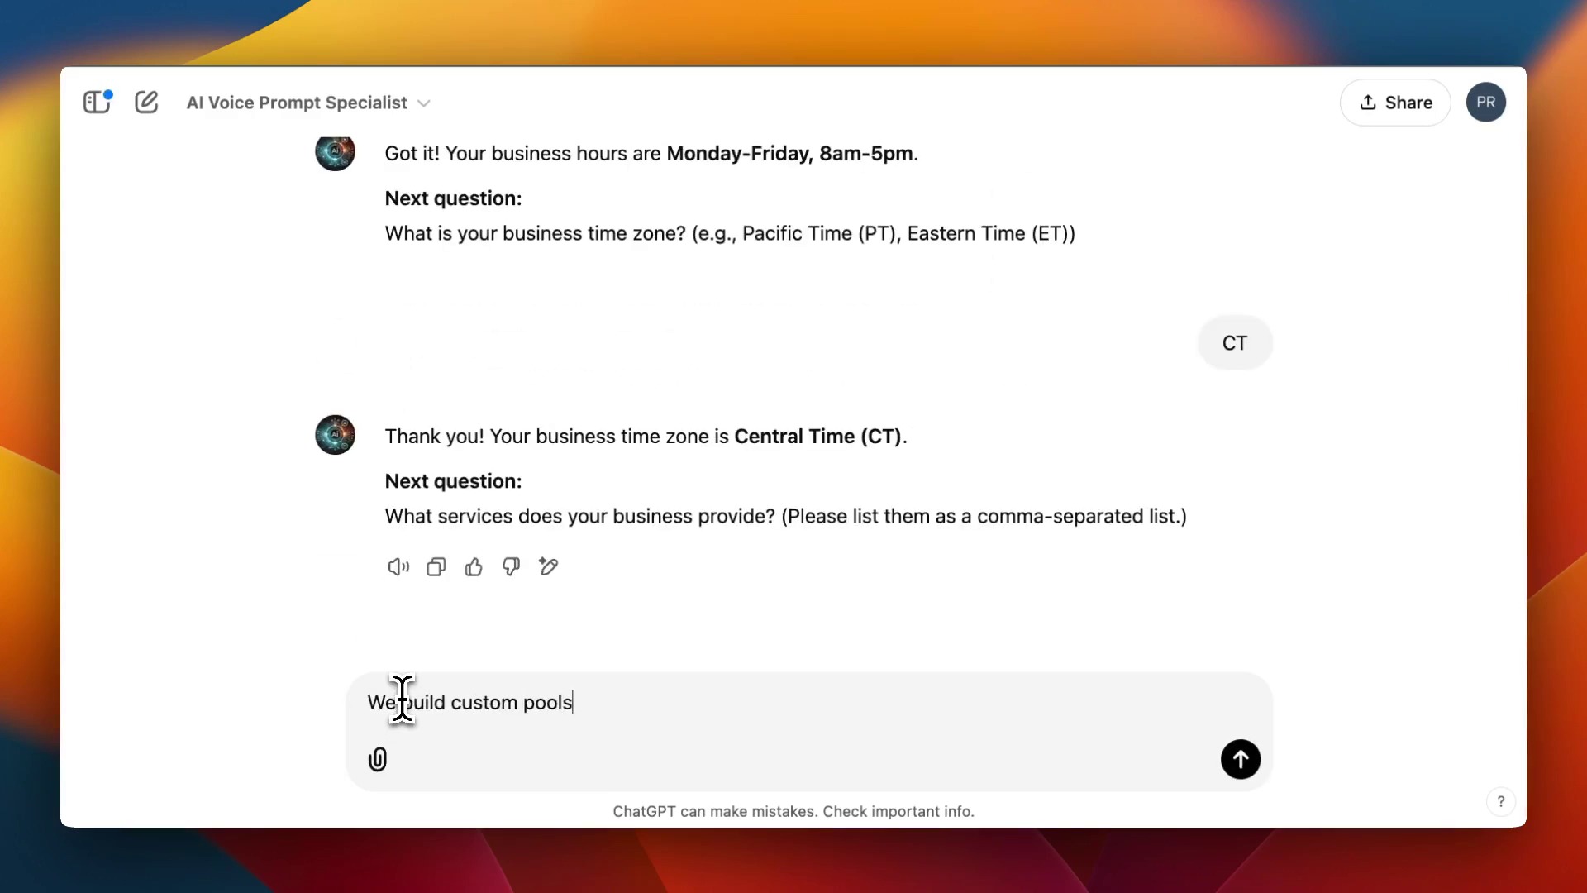
{"action": "key", "text": "Return"}
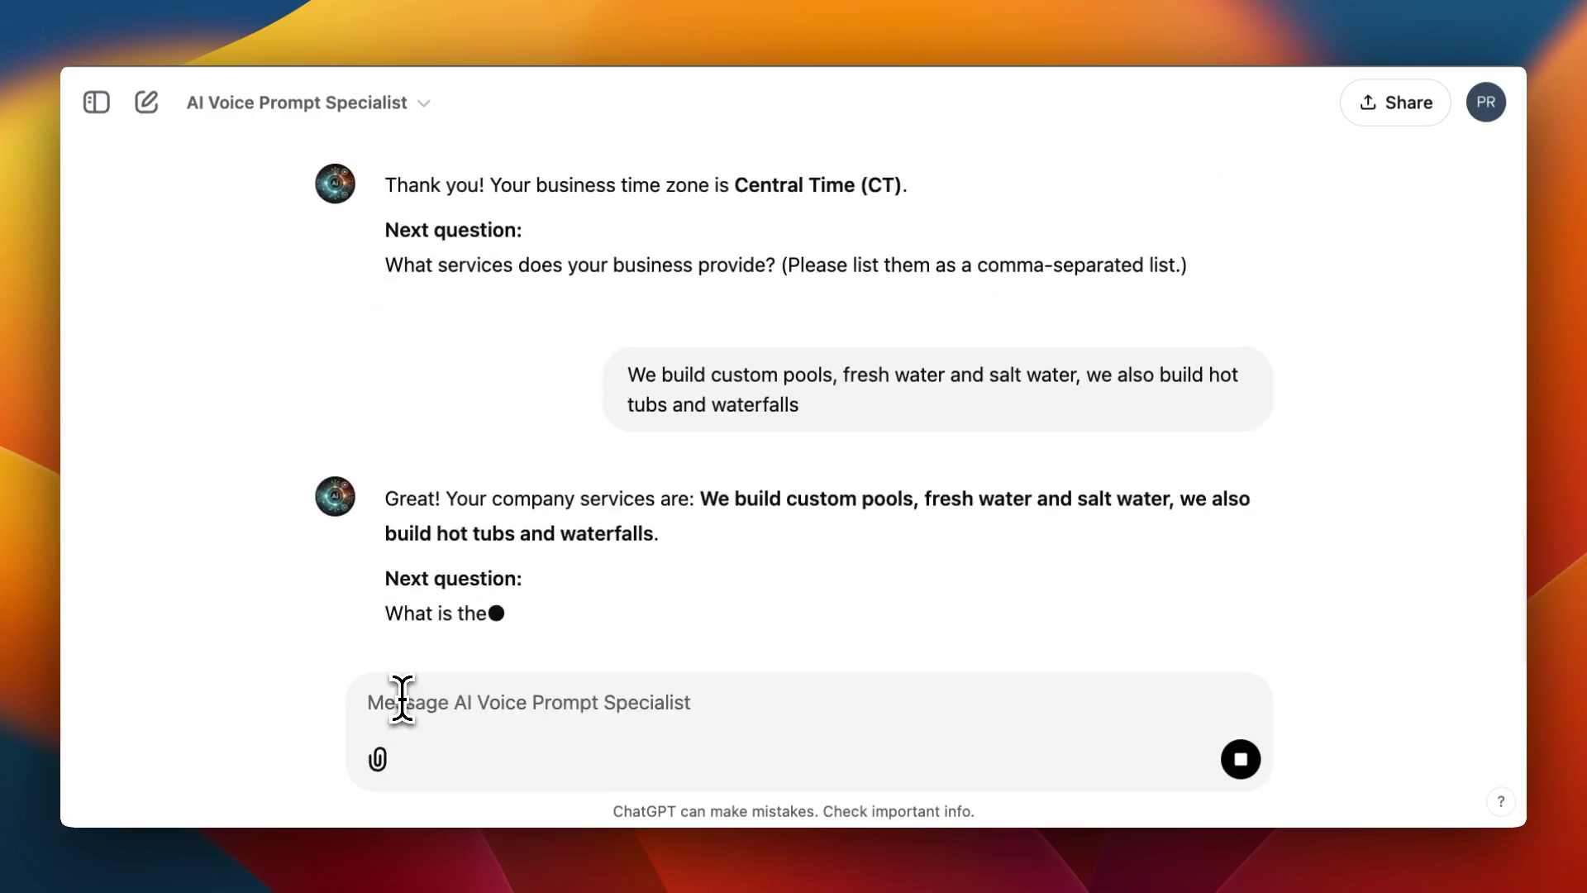